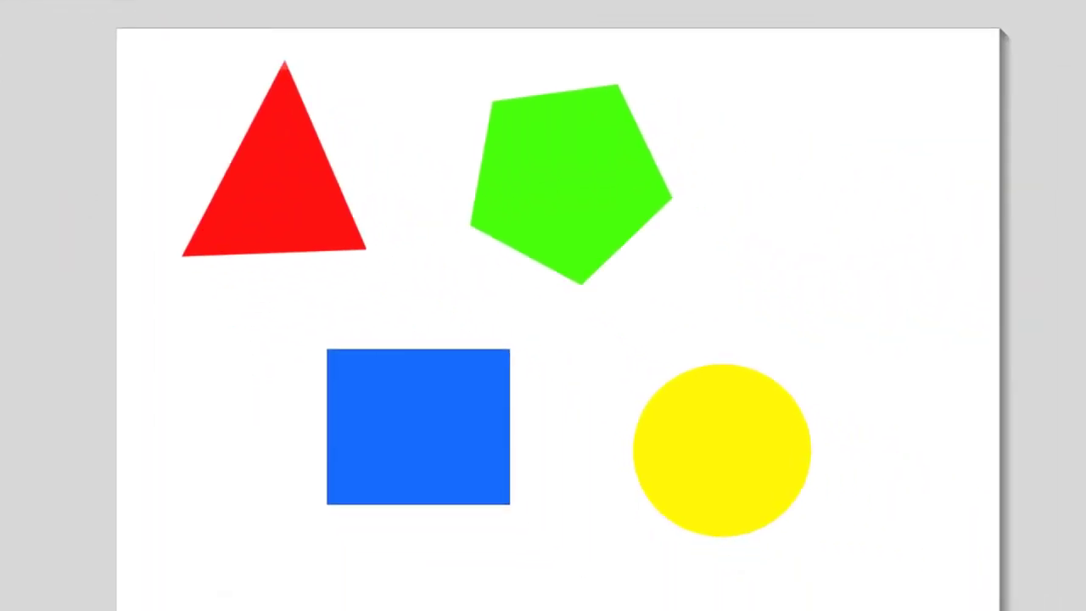
Select the triangle, pentagon, rectangle and circle together, once by adding shapes individually and once with a selection box
{"action": "key", "text": "Tab"}
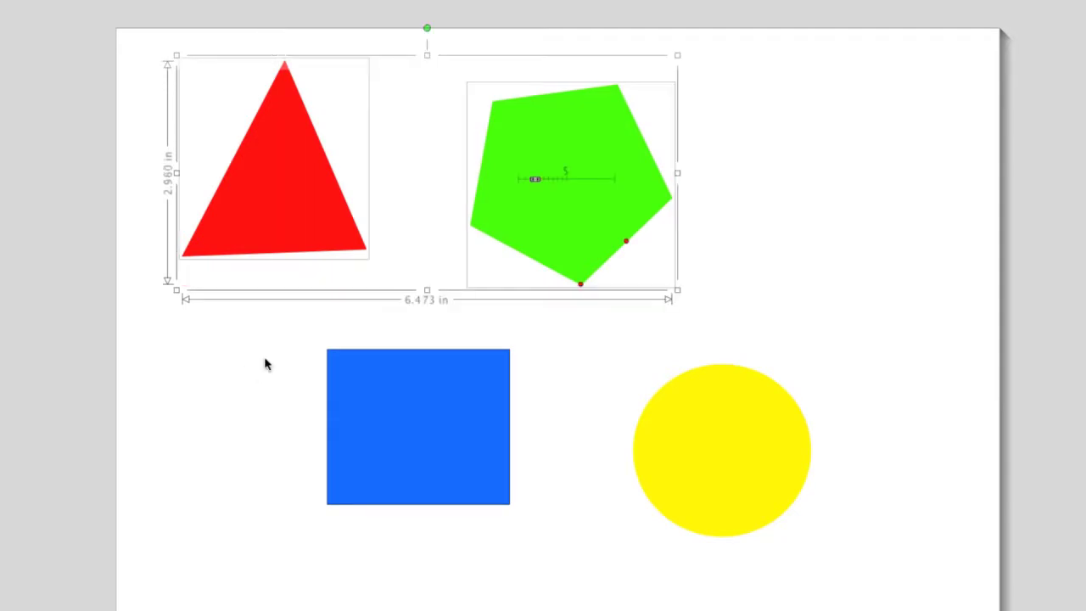
{"action": "left_click", "coordinate": [400, 351], "text": "shift"}
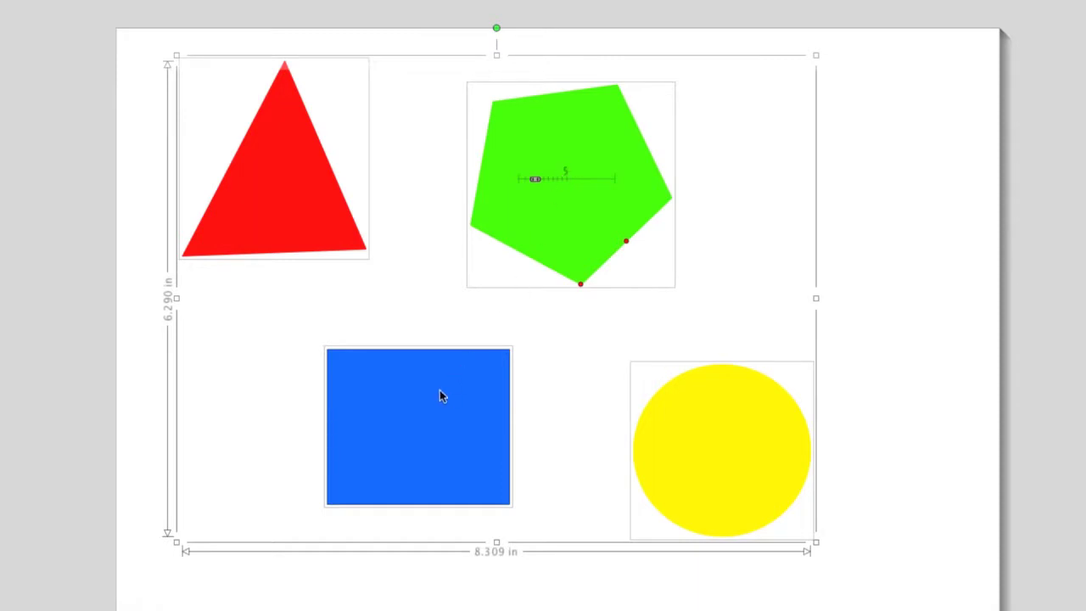
{"action": "left_click", "coordinate": [535, 396]}
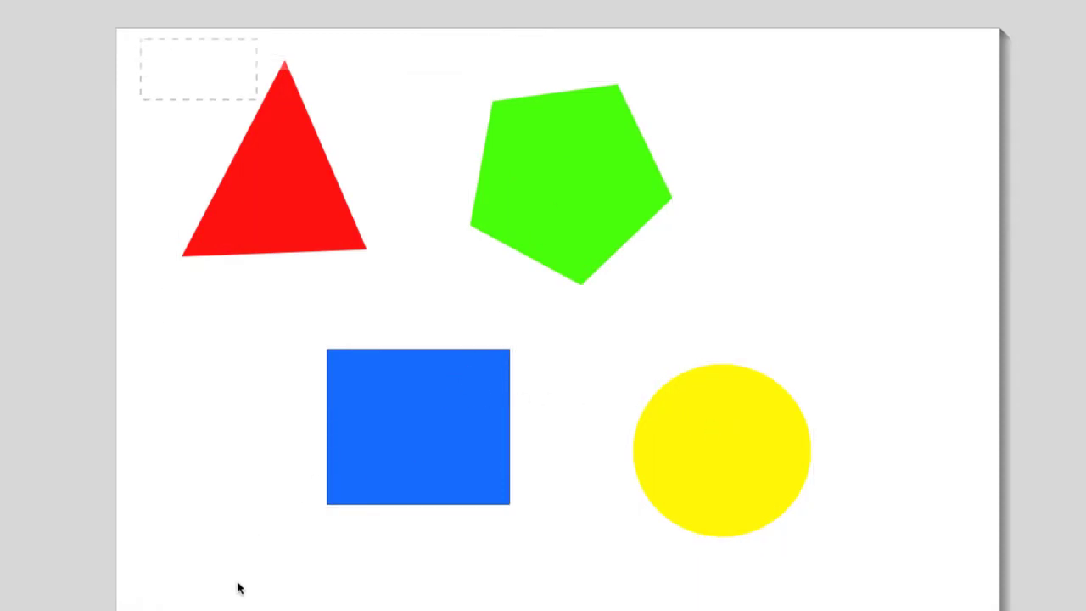
{"action": "left_click_drag", "start_coordinate": [257, 99], "coordinate": [547, 304]}
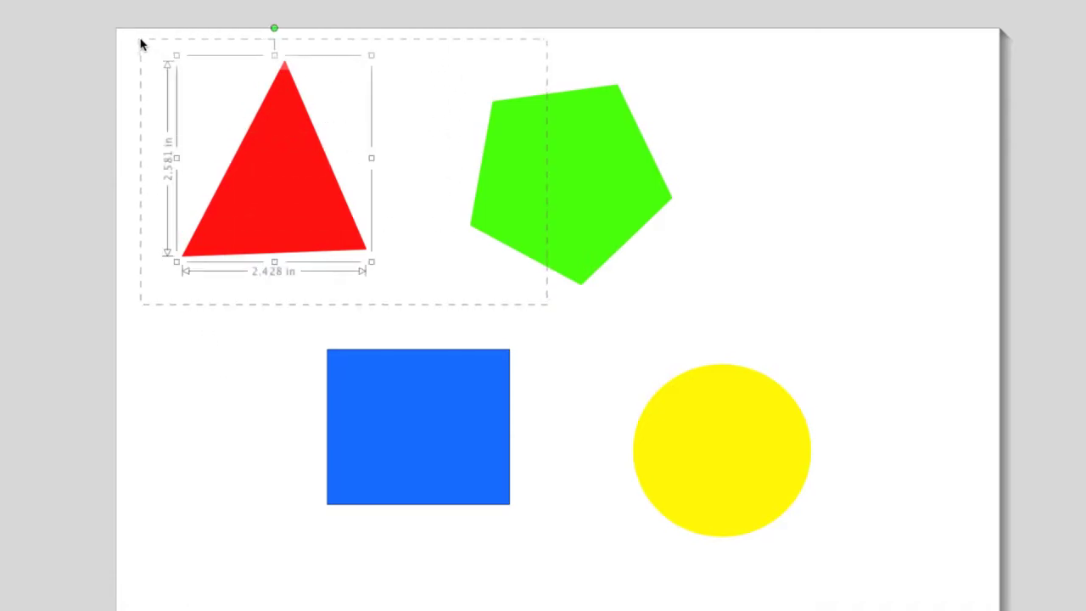
{"action": "left_click_drag", "start_coordinate": [142, 44], "coordinate": [834, 574]}
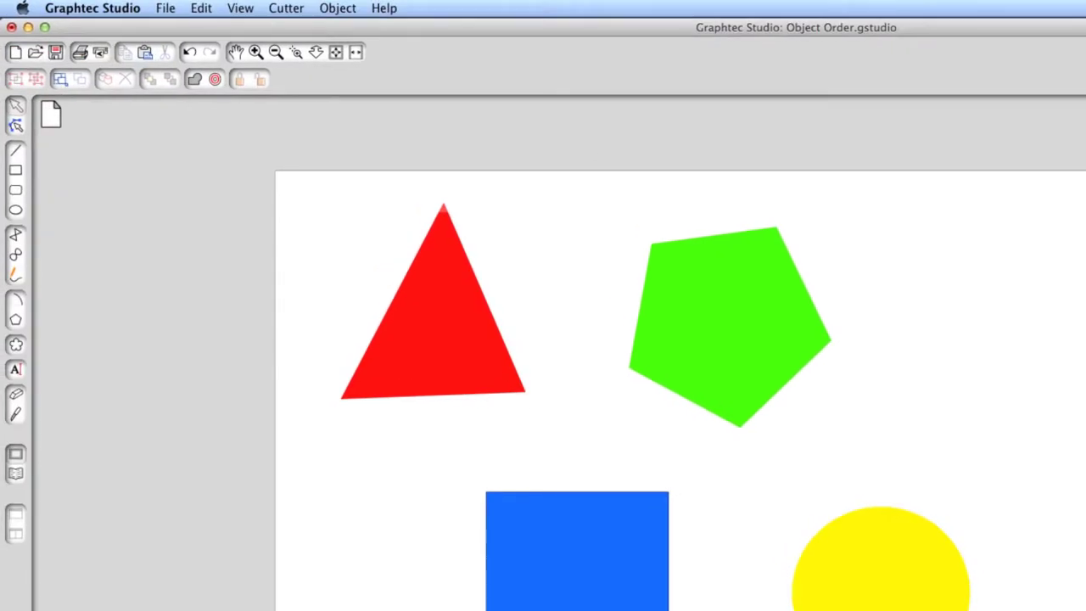
Select all the objects on the page at once
{"action": "left_click", "coordinate": [201, 8]}
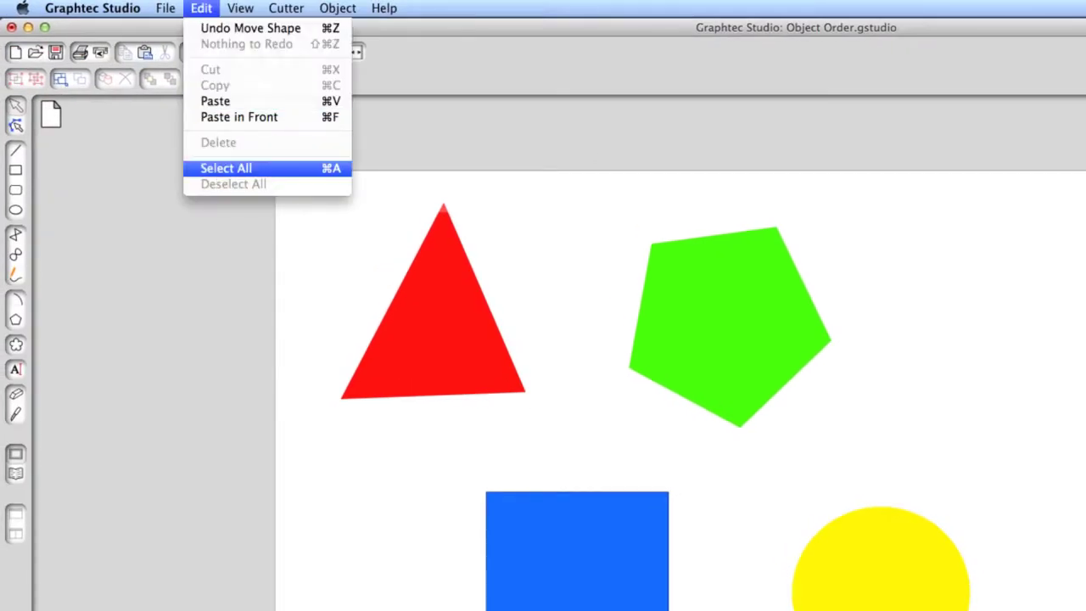
{"action": "left_click", "coordinate": [225, 168]}
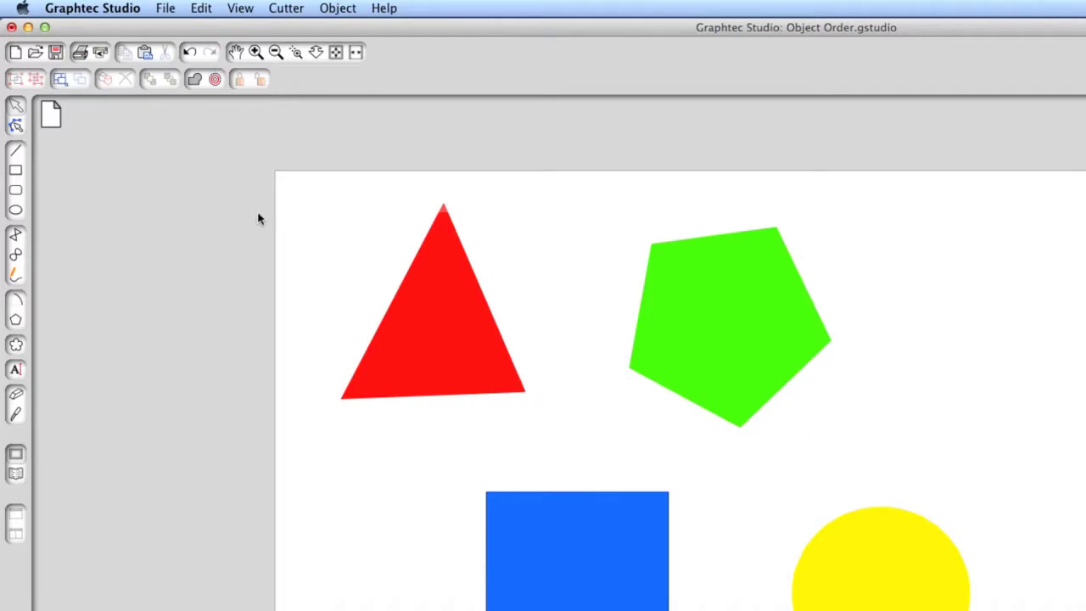
{"action": "key", "text": "super+a"}
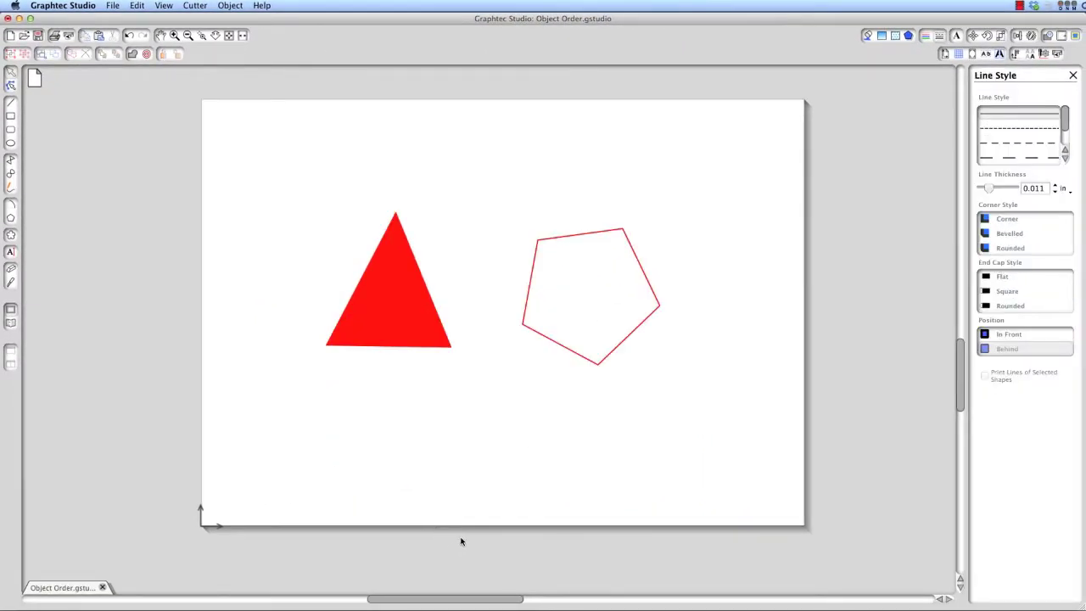
Move the filled triangle slightly up and left by its interior, and the unfilled pentagon up and right by its outline
{"action": "left_click", "coordinate": [408, 309]}
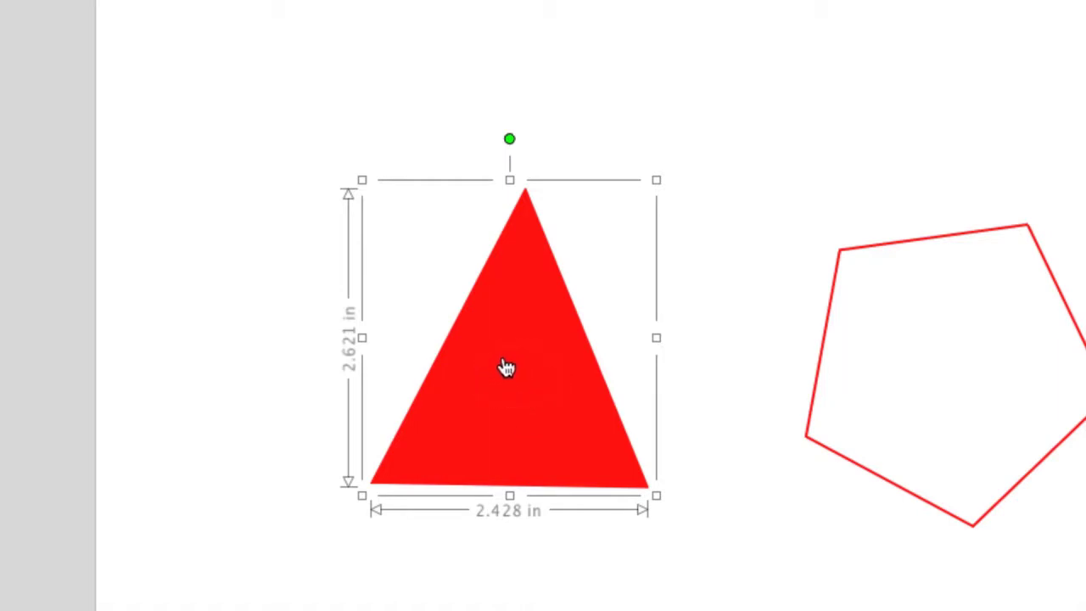
{"action": "left_click_drag", "start_coordinate": [513, 370], "coordinate": [478, 345]}
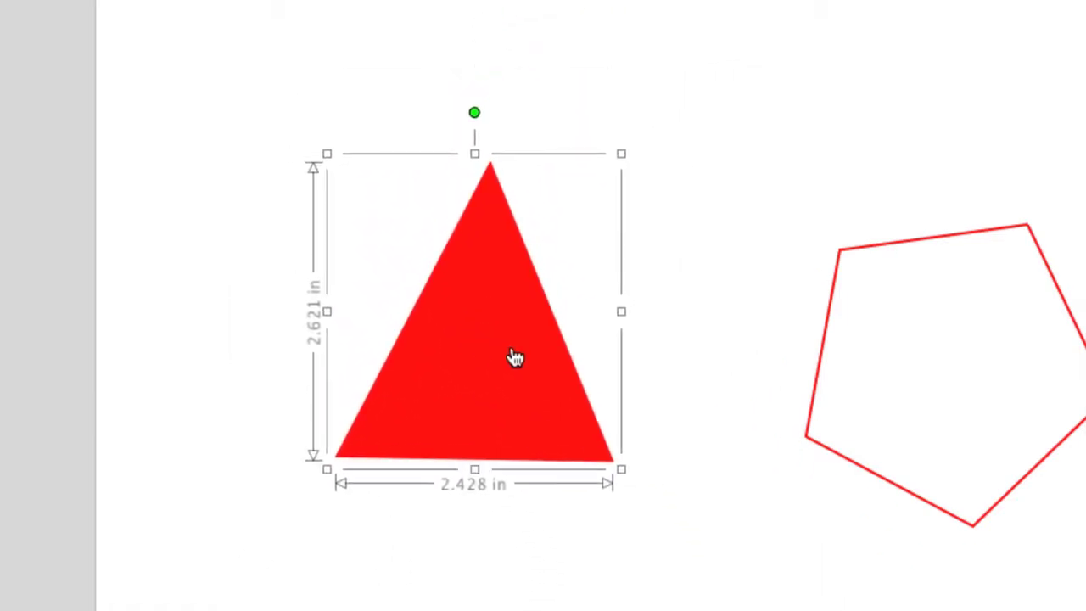
{"action": "left_click", "coordinate": [825, 380]}
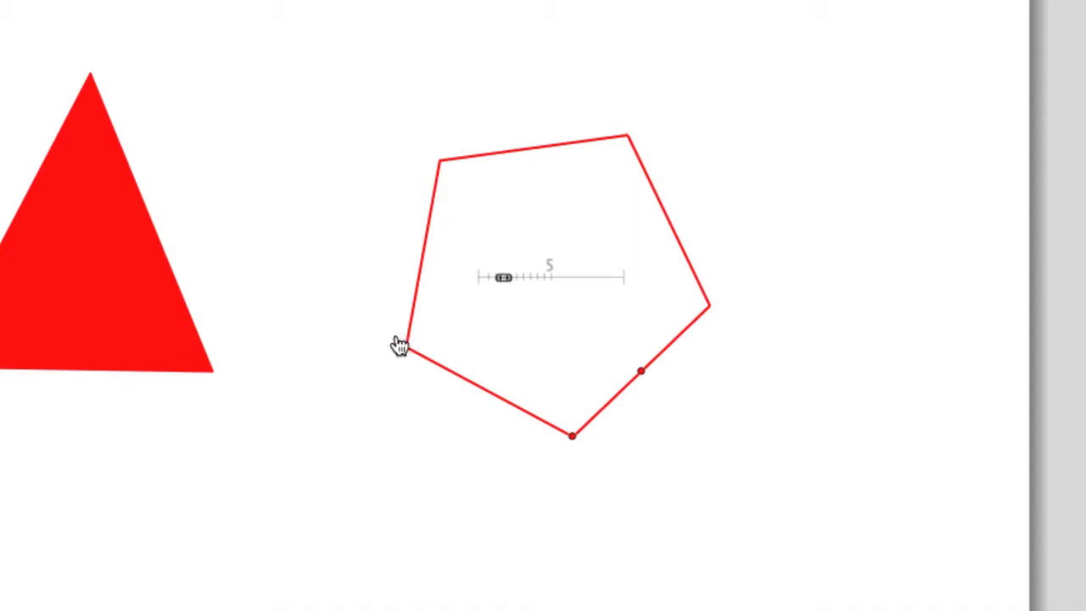
{"action": "left_click_drag", "start_coordinate": [399, 345], "coordinate": [465, 292]}
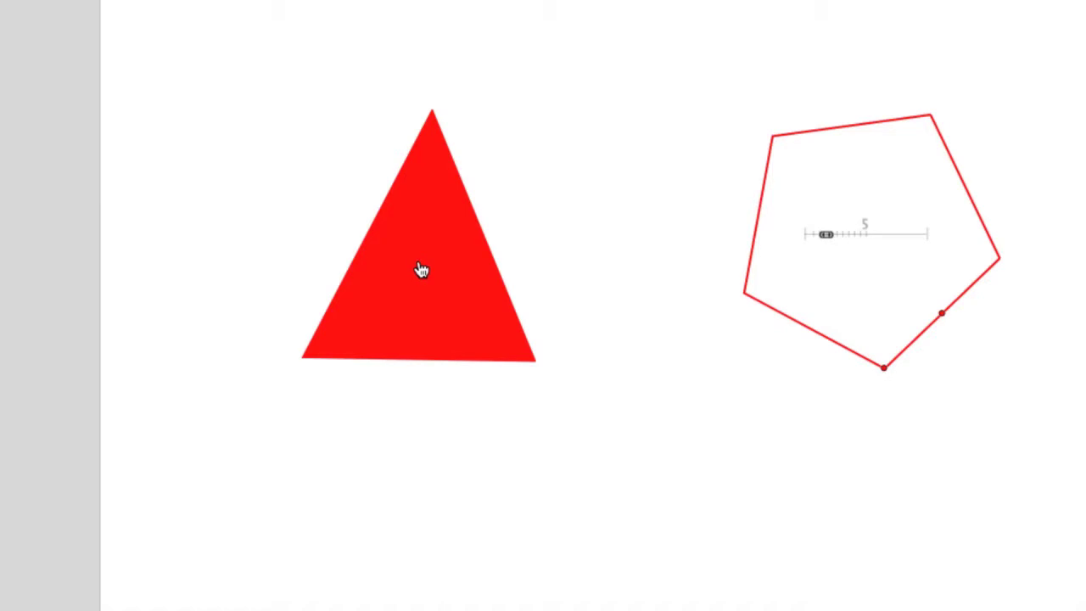
{"action": "left_click_drag", "start_coordinate": [422, 269], "coordinate": [385, 250]}
{"action": "mouse_move", "coordinate": [761, 213]}
{"action": "left_mouse_down"}
{"action": "mouse_move", "coordinate": [807, 337]}
{"action": "mouse_move", "coordinate": [836, 242]}
{"action": "mouse_move", "coordinate": [753, 212]}
{"action": "left_mouse_up"}
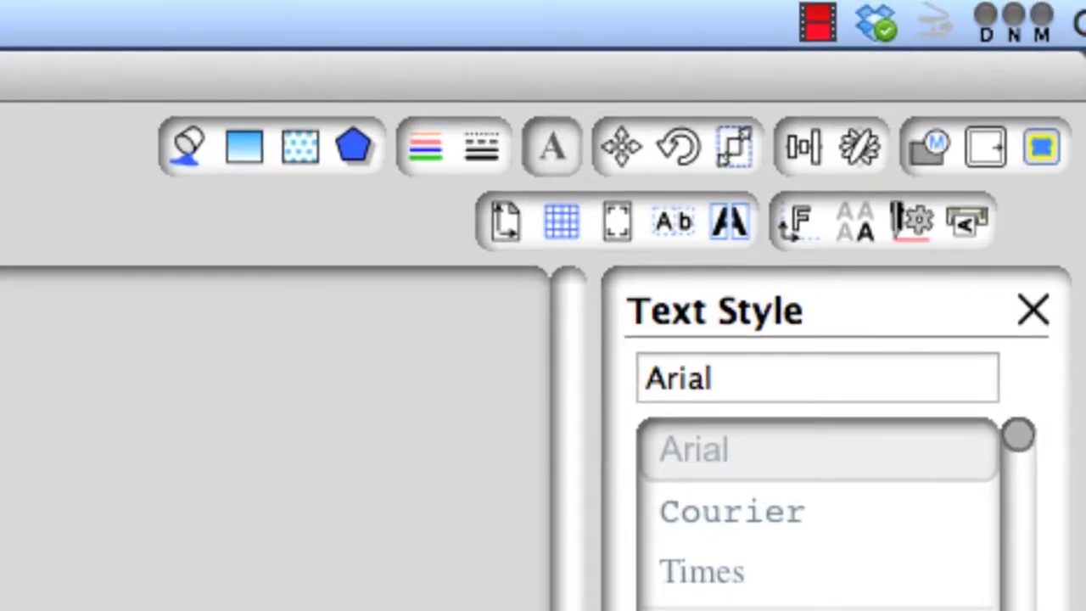
Set the move-by-distance value to 1 in and shift the red triangle down by that amount
{"action": "left_click", "coordinate": [619, 147]}
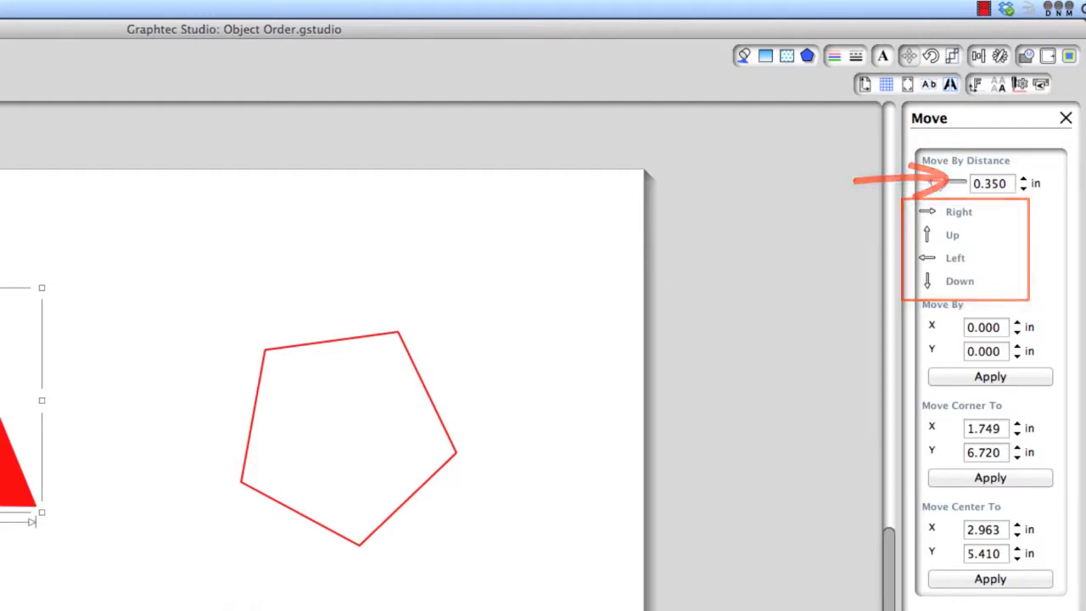
{"action": "double_click", "coordinate": [1010, 188]}
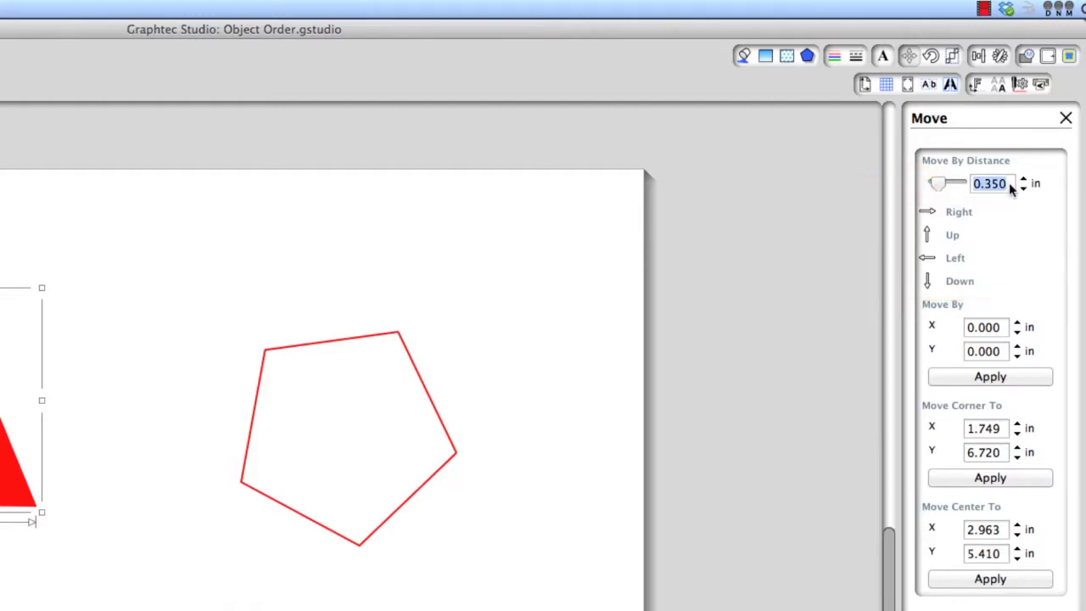
{"action": "type", "text": "1"}
{"action": "key", "text": "Tab"}
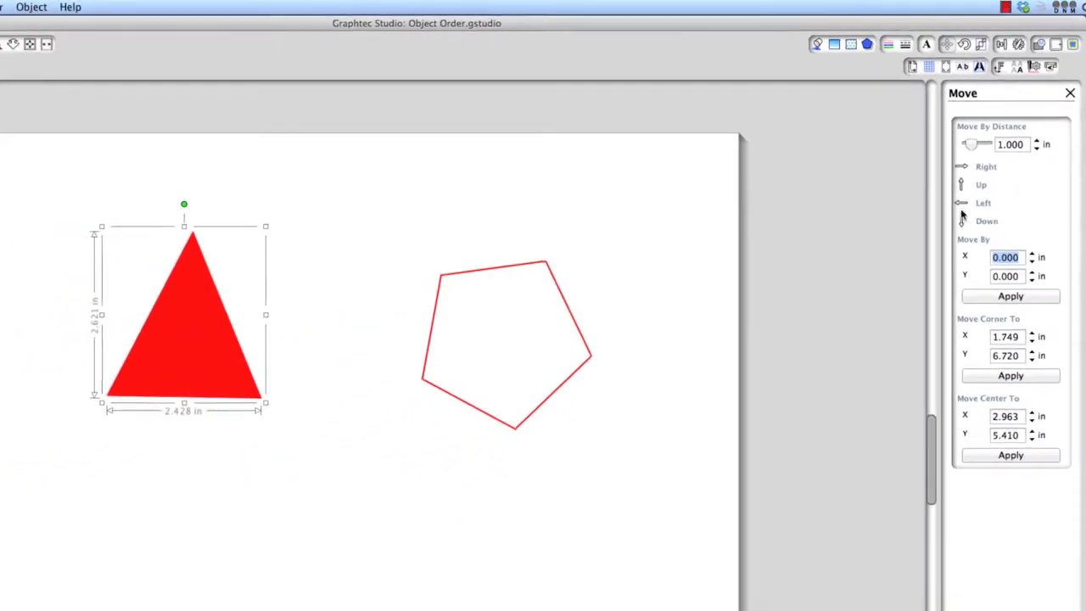
{"action": "left_click", "coordinate": [962, 219]}
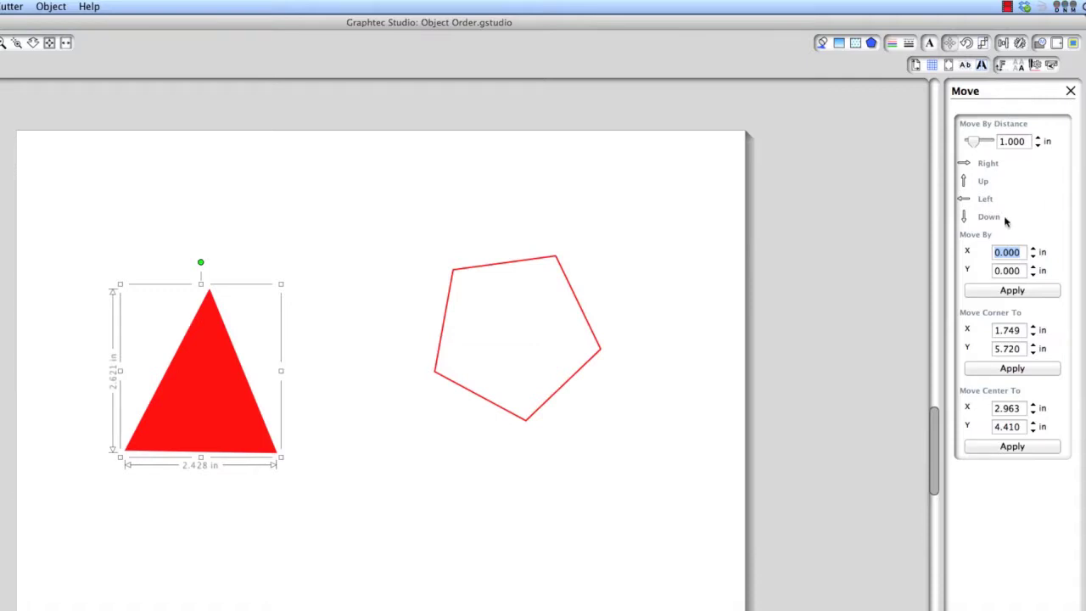
Shift the triangle down another 1 in and back up by 1 in twice
{"action": "left_click", "coordinate": [992, 218]}
{"action": "left_click", "coordinate": [982, 182]}
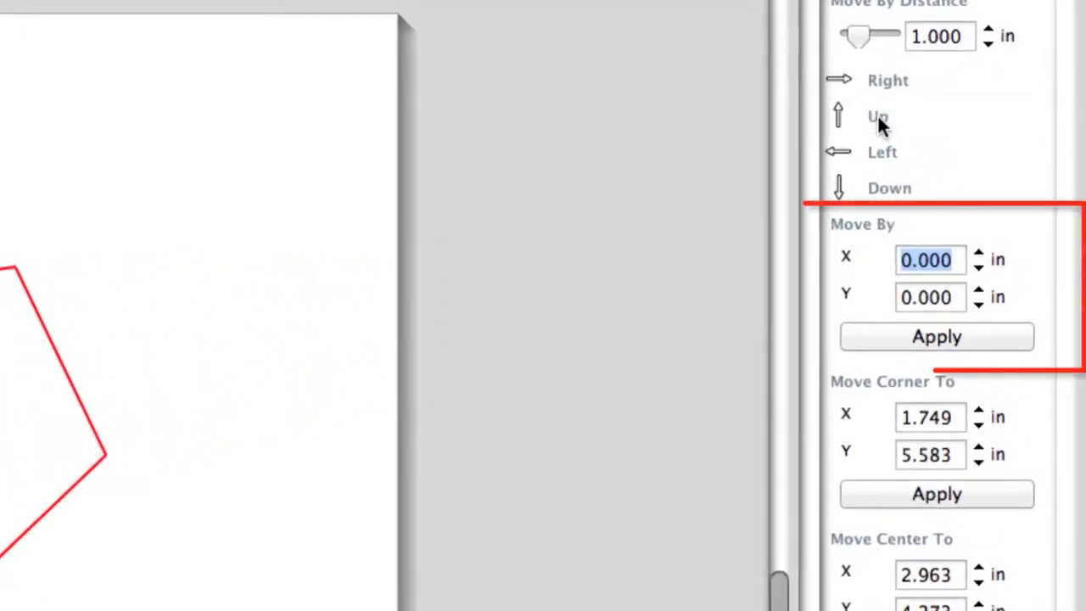
{"action": "left_click", "coordinate": [879, 119]}
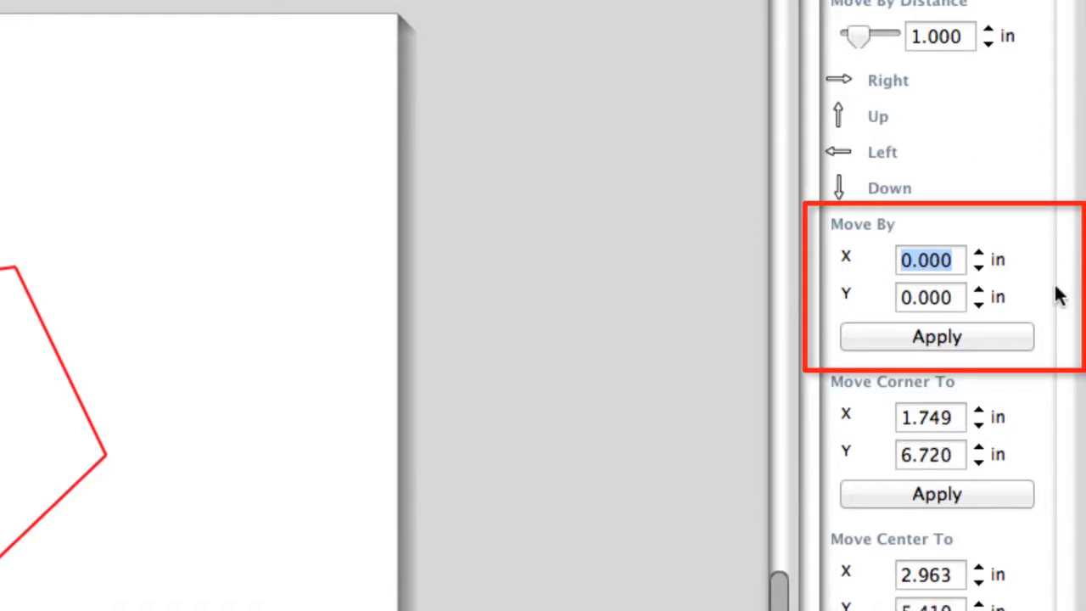
Move the triangle by a relative offset of 1 in in X and 1 in in Y
{"action": "left_click", "coordinate": [961, 263]}
{"action": "left_click_drag", "start_coordinate": [961, 263], "coordinate": [870, 265]}
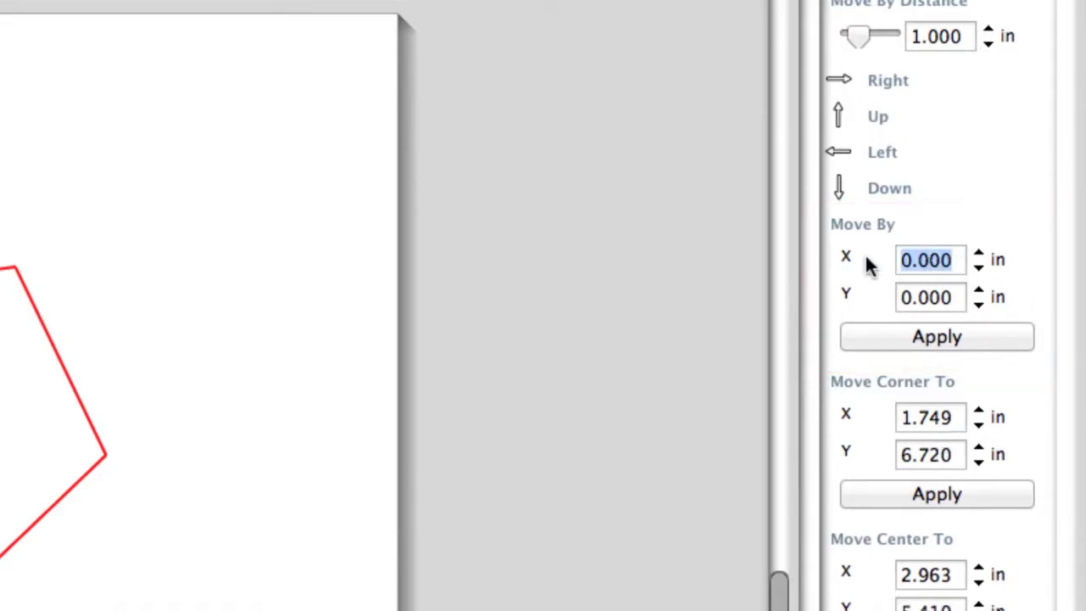
{"action": "type", "text": "1"}
{"action": "key", "text": "Tab"}
{"action": "left_click", "coordinate": [962, 293]}
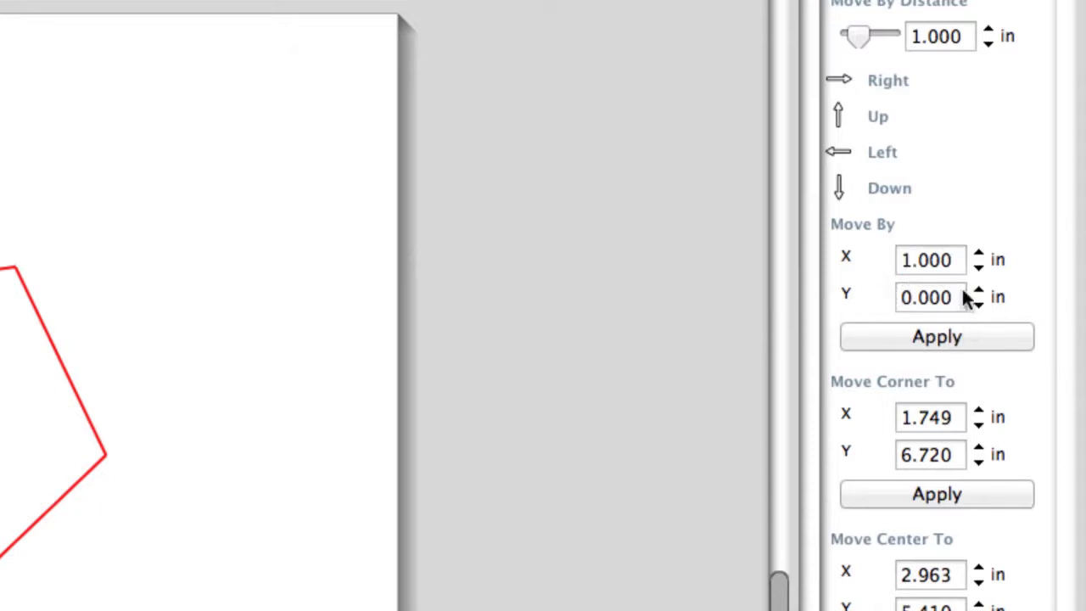
{"action": "left_click_drag", "start_coordinate": [953, 296], "coordinate": [899, 296]}
{"action": "type", "text": "1"}
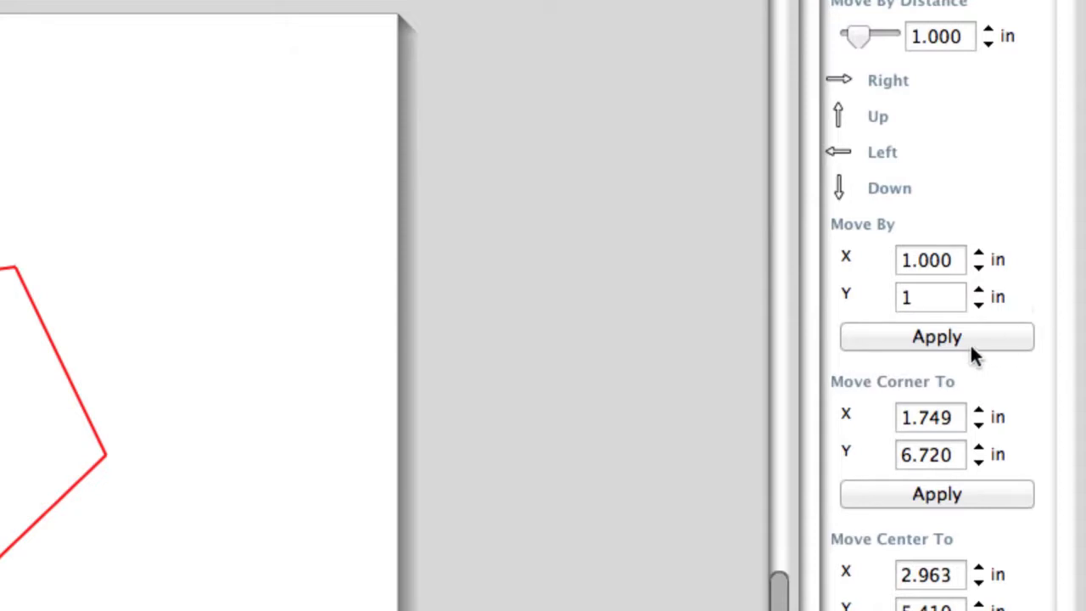
{"action": "key", "text": "Tab"}
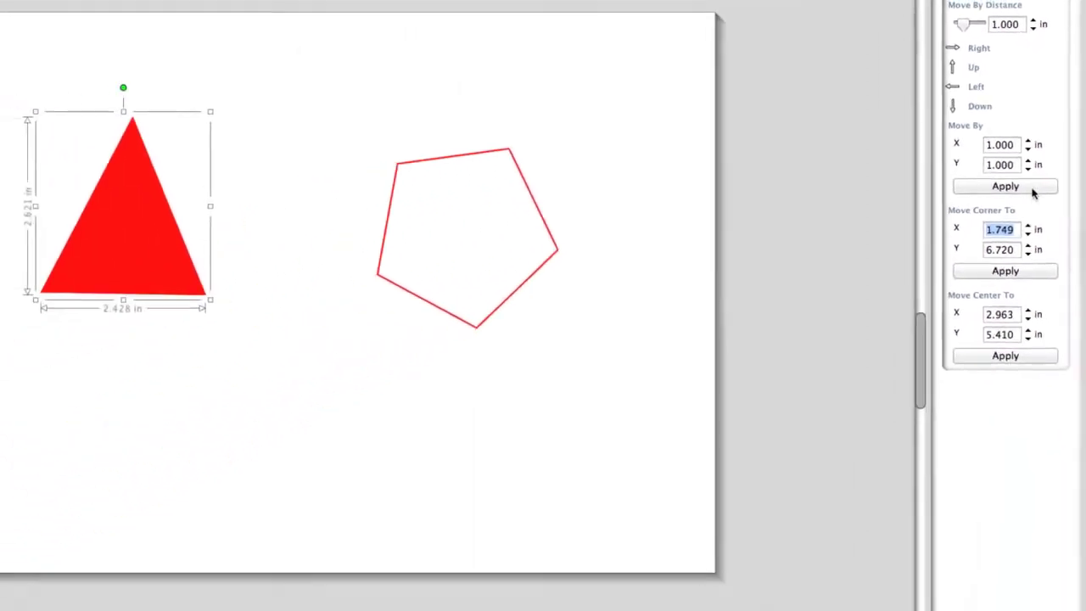
{"action": "left_click", "coordinate": [1032, 189]}
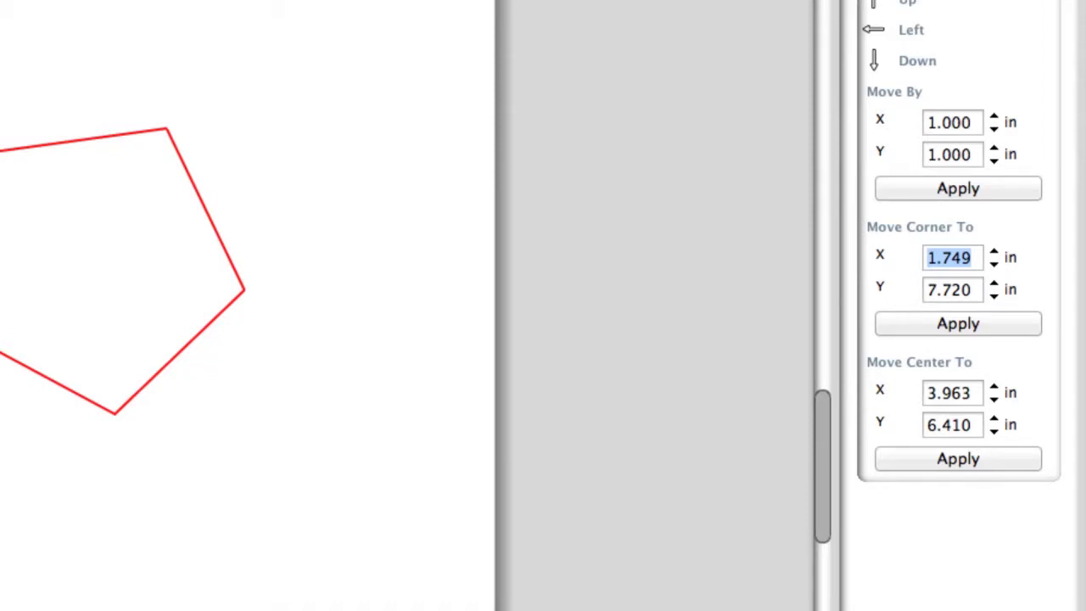
Set the triangle's target corner X position to 0.25 in and clear the corner Y value
{"action": "type", "text": ".25"}
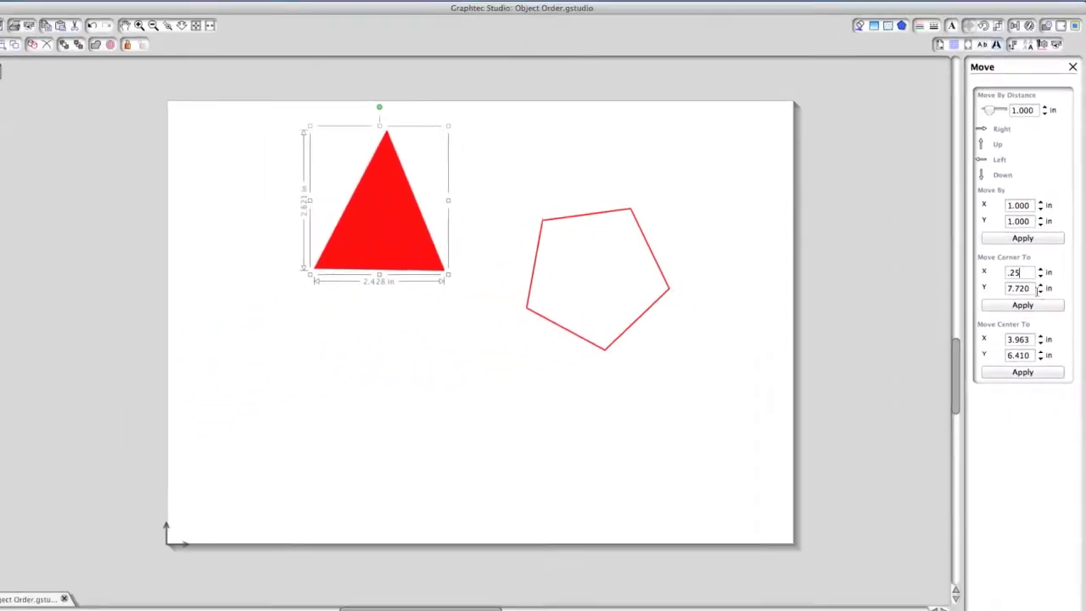
{"action": "key", "text": "Tab"}
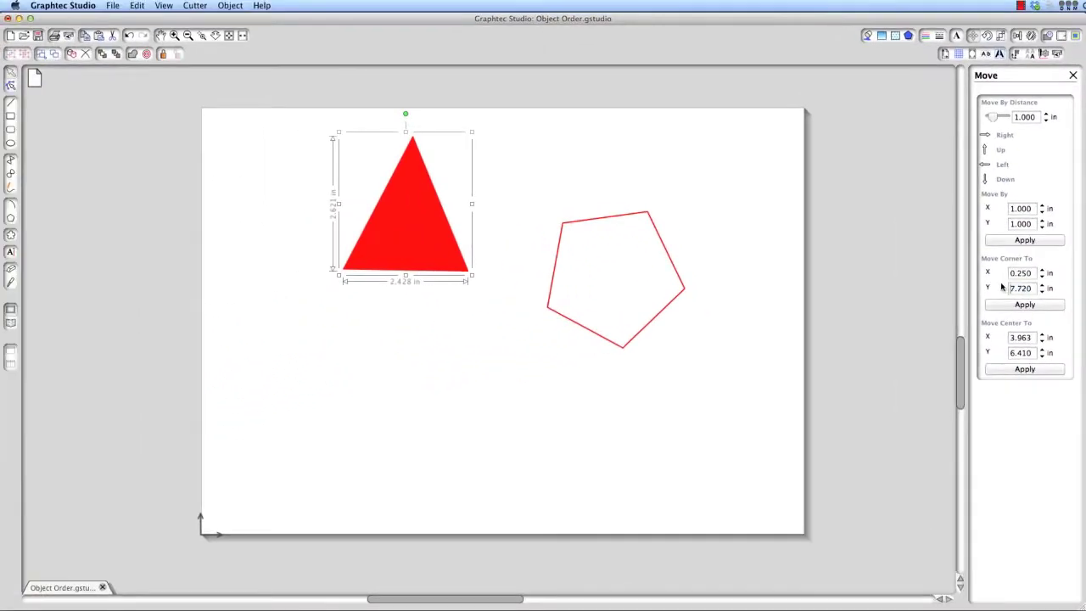
{"action": "left_click_drag", "start_coordinate": [1032, 290], "coordinate": [997, 288]}
{"action": "key", "text": "BackSpace"}
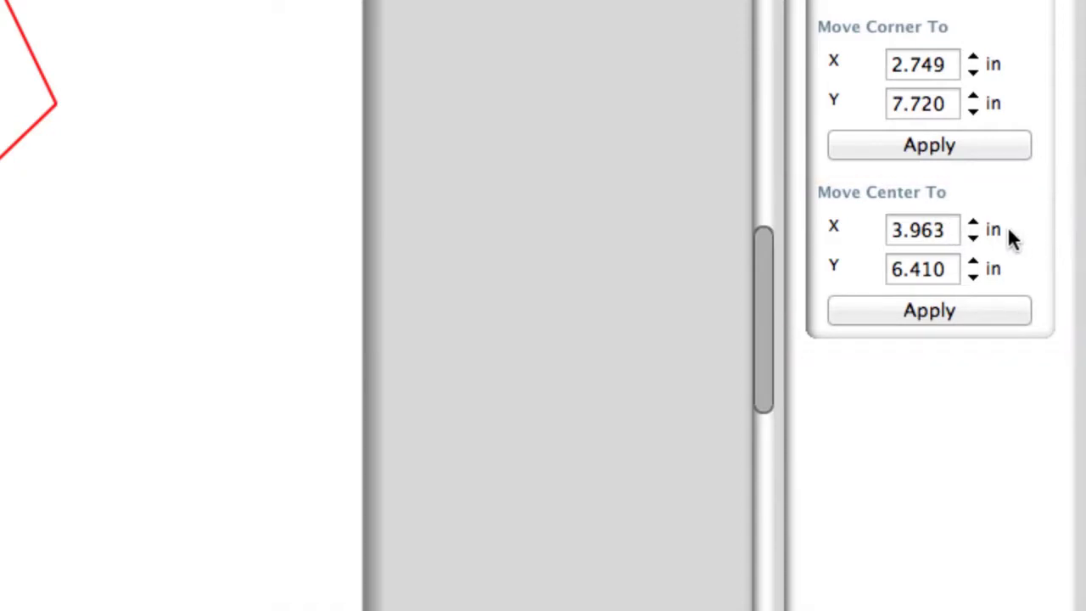
Clear the triangle's target center X value, enter .2 for the center Y and apply the move
{"action": "double_click", "coordinate": [929, 229]}
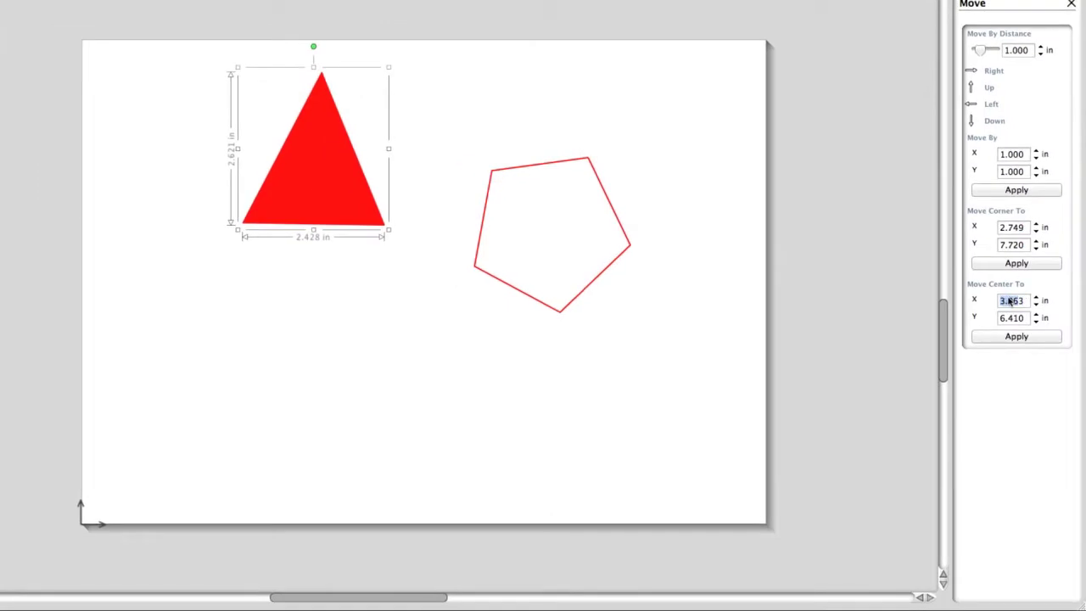
{"action": "key", "text": "BackSpace"}
{"action": "key", "text": "Tab"}
{"action": "type", "text": ".2"}
{"action": "left_click", "coordinate": [1033, 337]}
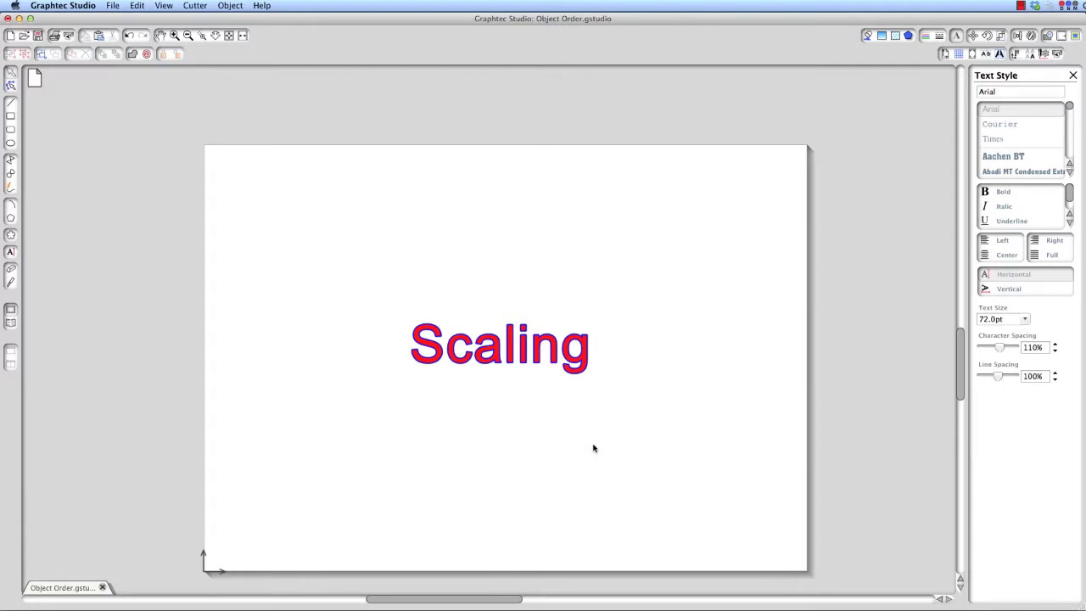
Enlarge the "Scaling" text proportionally from two opposite corners to about 5.67 in wide and 1.81 in high
{"action": "left_click", "coordinate": [579, 365]}
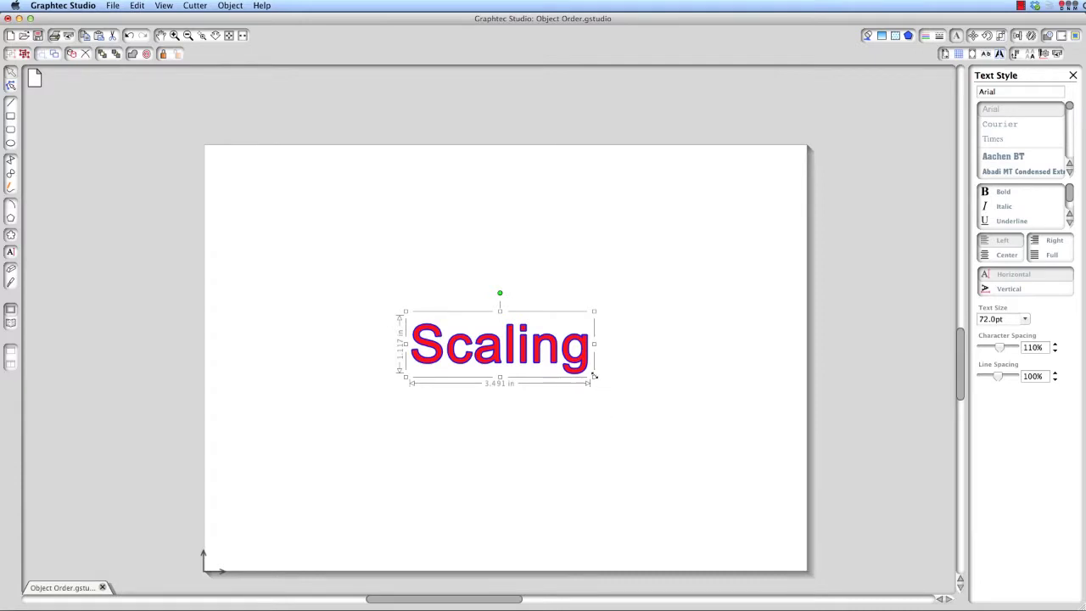
{"action": "left_click_drag", "start_coordinate": [594, 376], "coordinate": [655, 403]}
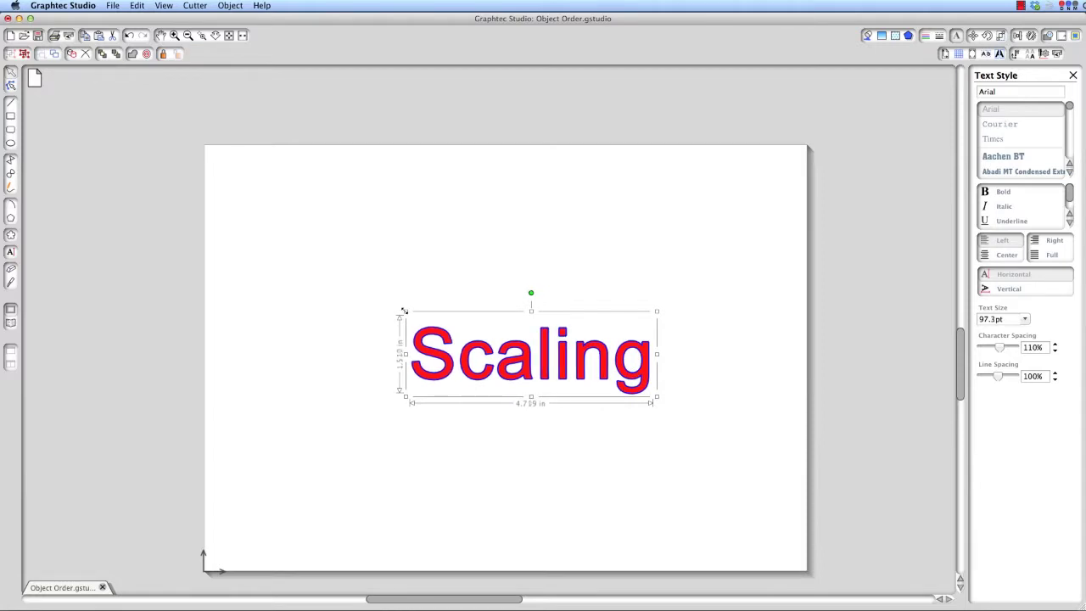
{"action": "left_click_drag", "start_coordinate": [404, 310], "coordinate": [356, 295]}
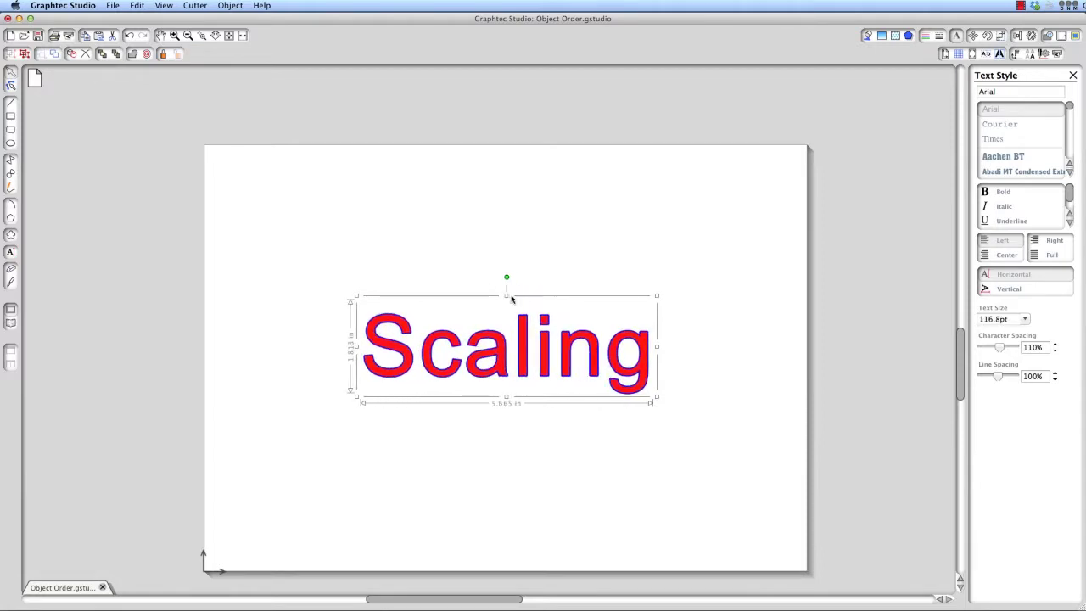
Stretch the "Scaling" text outward from each of its four sides, changing height and width independently
{"action": "left_click_drag", "start_coordinate": [506, 295], "coordinate": [506, 257]}
{"action": "left_click_drag", "start_coordinate": [657, 327], "coordinate": [723, 326]}
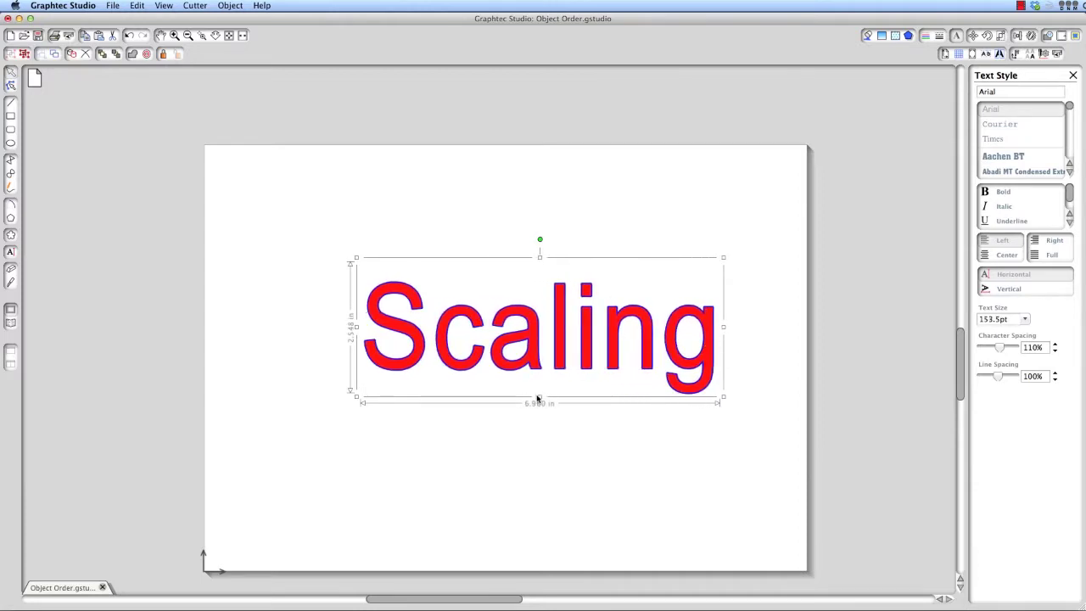
{"action": "mouse_move", "coordinate": [539, 396]}
{"action": "left_mouse_down"}
{"action": "mouse_move", "coordinate": [538, 455]}
{"action": "mouse_move", "coordinate": [539, 413]}
{"action": "left_mouse_up"}
{"action": "left_click_drag", "start_coordinate": [358, 334], "coordinate": [323, 335]}
{"action": "left_click_drag", "start_coordinate": [523, 413], "coordinate": [522, 428]}
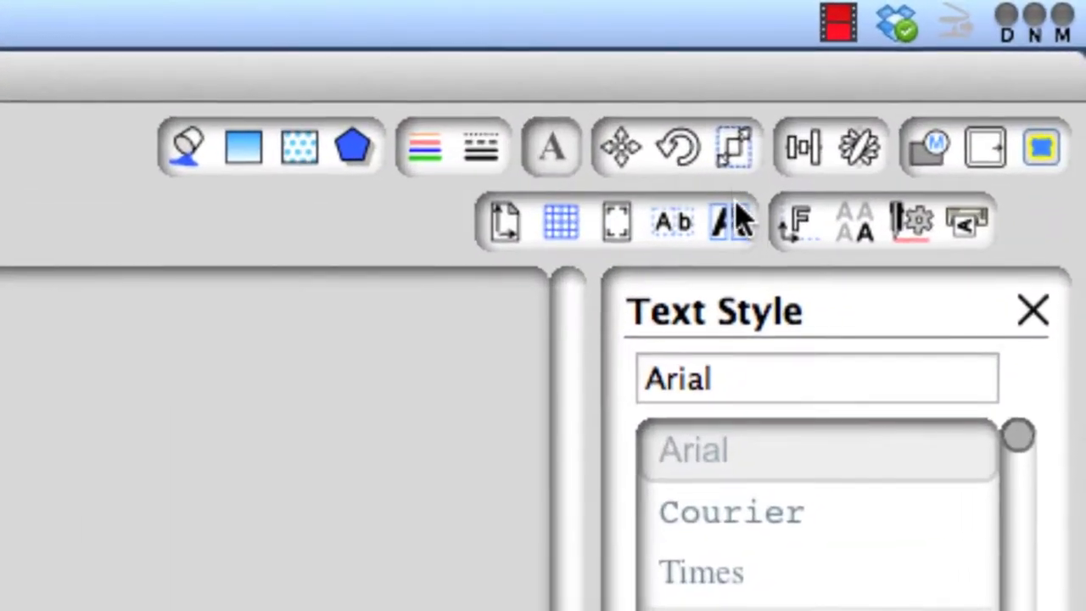
Scale the "Scaling" text successively by the preset factors 33%, 50%, 200% and 300%
{"action": "left_click", "coordinate": [738, 153]}
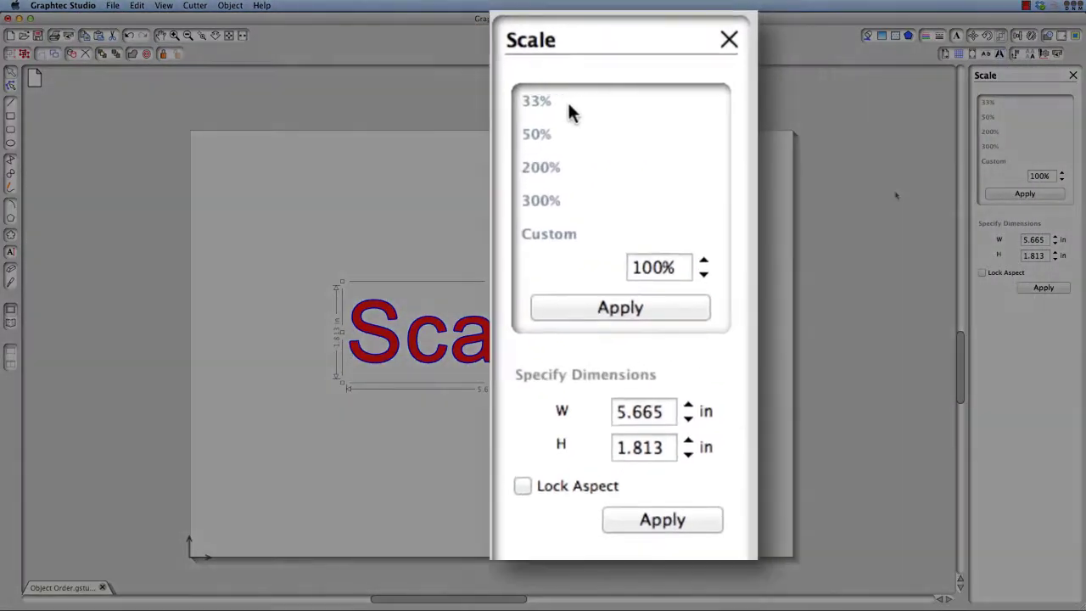
{"action": "left_click", "coordinate": [988, 102]}
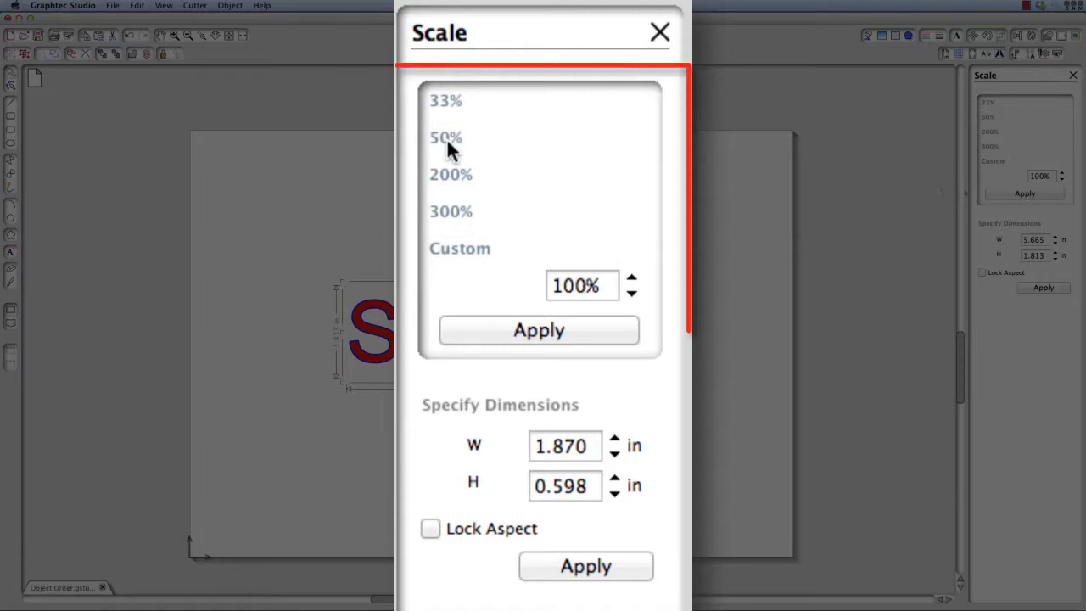
{"action": "left_click", "coordinate": [989, 118]}
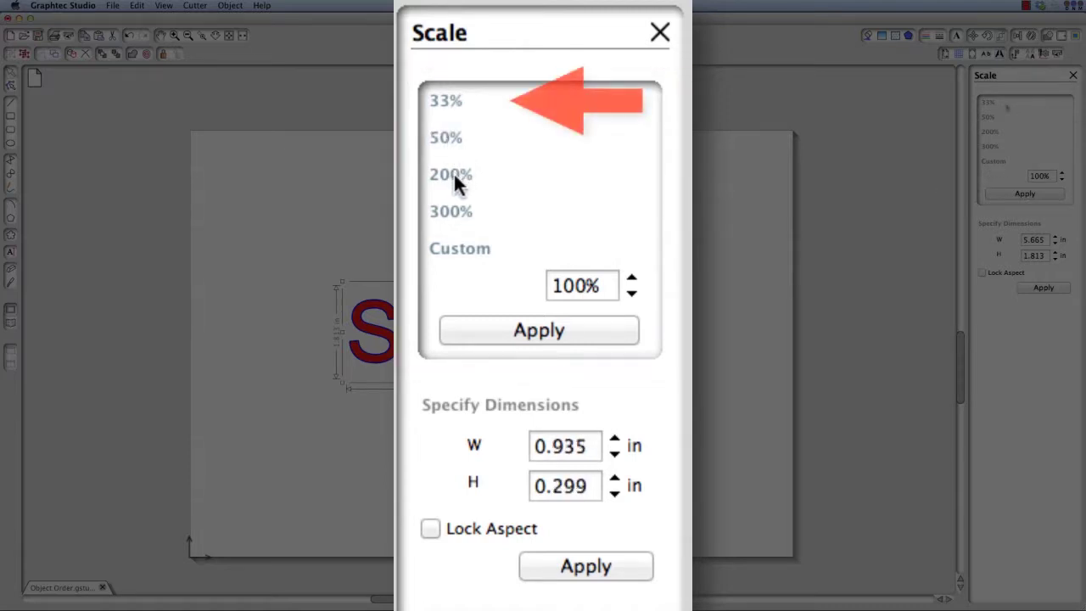
{"action": "left_click", "coordinate": [452, 174]}
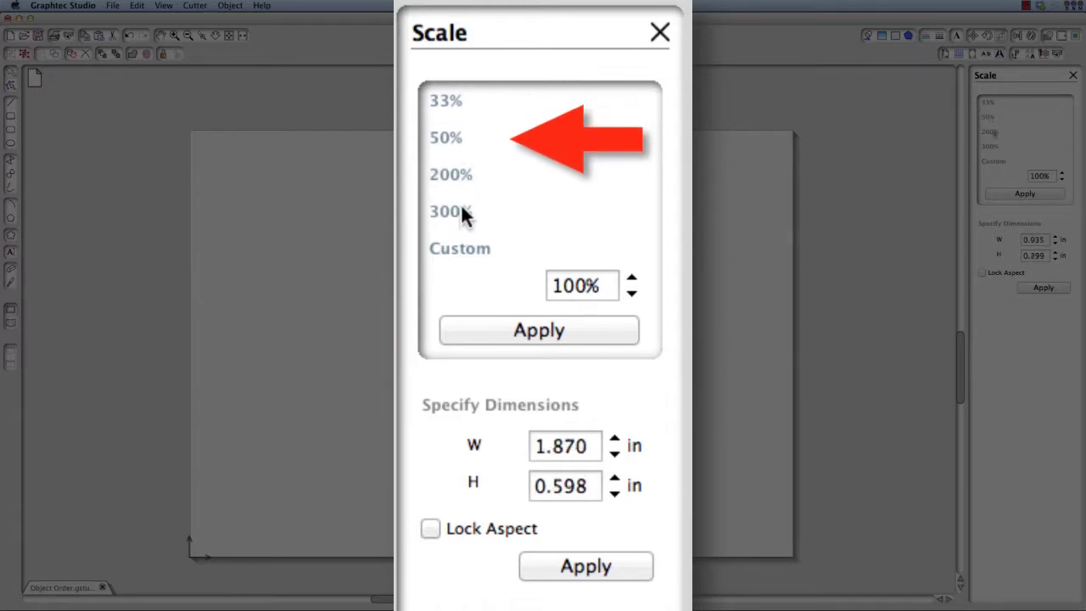
{"action": "left_click", "coordinate": [462, 211]}
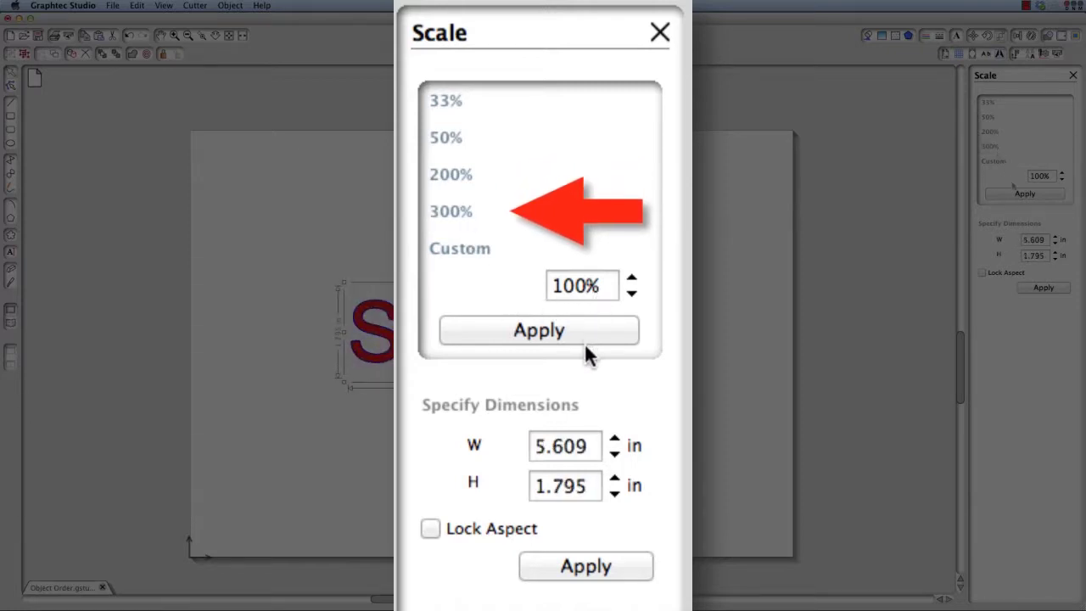
Scale the "Scaling" text by a custom factor of 103%
{"action": "double_click", "coordinate": [584, 285]}
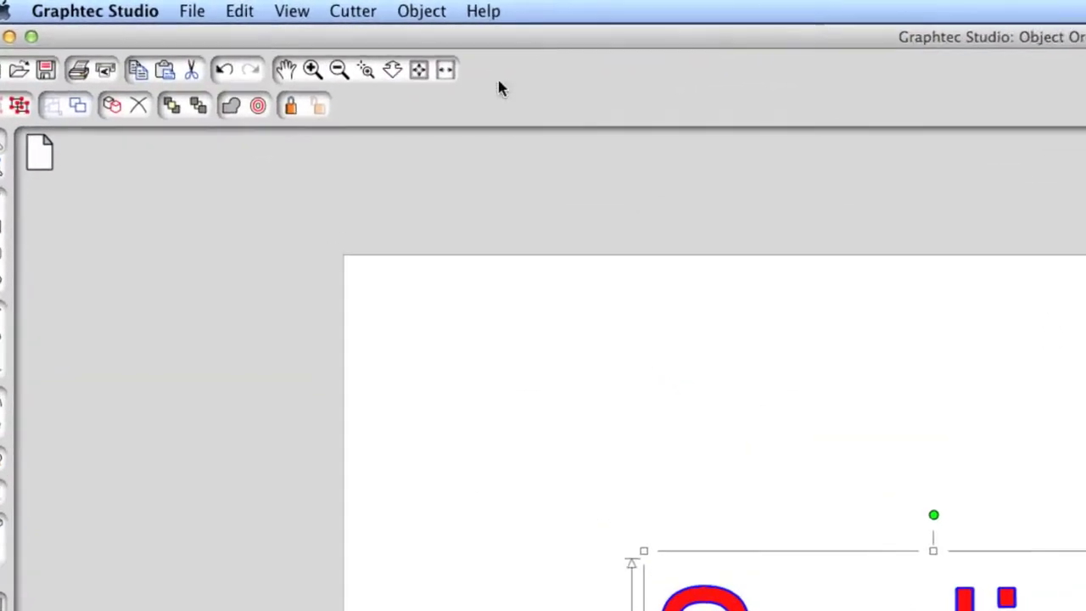
{"action": "left_click", "coordinate": [238, 6]}
{"action": "mouse_move", "coordinate": [514, 90]}
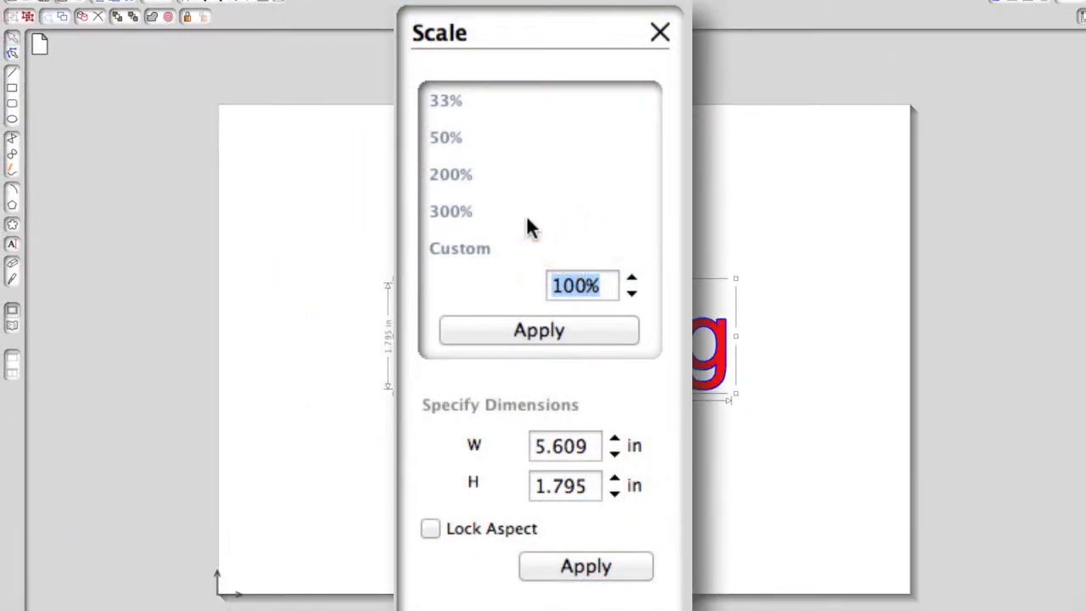
{"action": "type", "text": "103"}
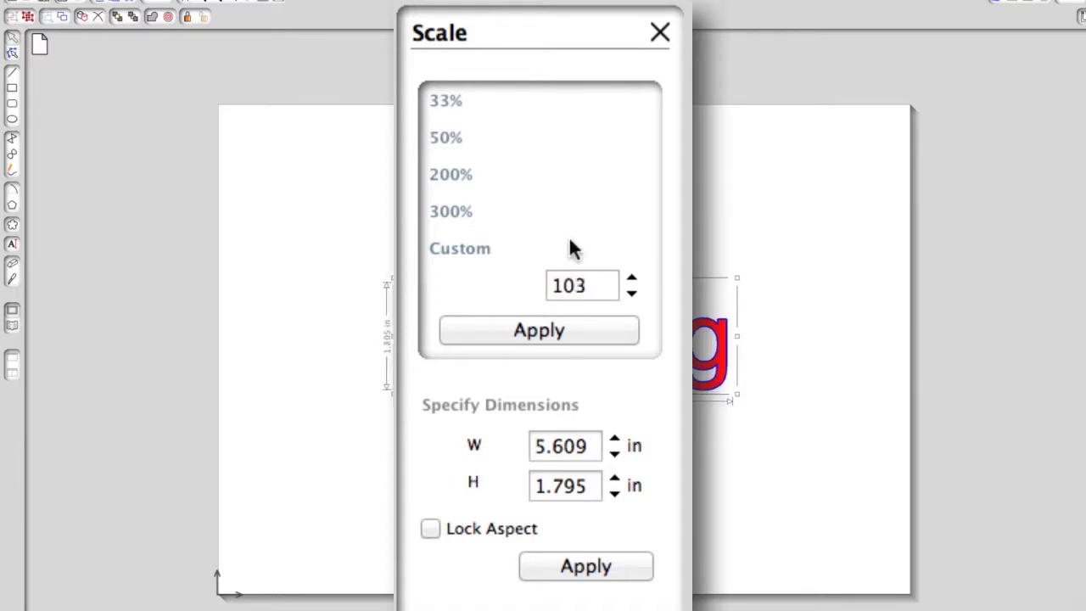
{"action": "left_click", "coordinate": [543, 331]}
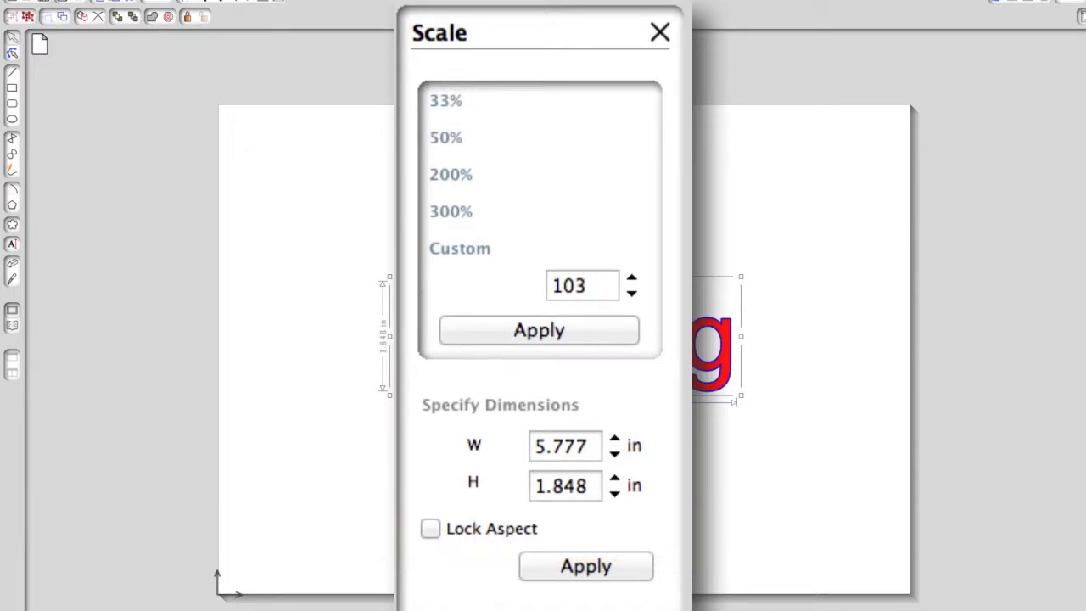
Lock the aspect ratio and resize the "Scaling" text to a width of 5 in
{"action": "left_click", "coordinate": [430, 528]}
{"action": "mouse_move", "coordinate": [585, 448]}
{"action": "left_mouse_down"}
{"action": "mouse_move", "coordinate": [595, 437]}
{"action": "mouse_move", "coordinate": [561, 438]}
{"action": "mouse_move", "coordinate": [603, 438]}
{"action": "left_mouse_up"}
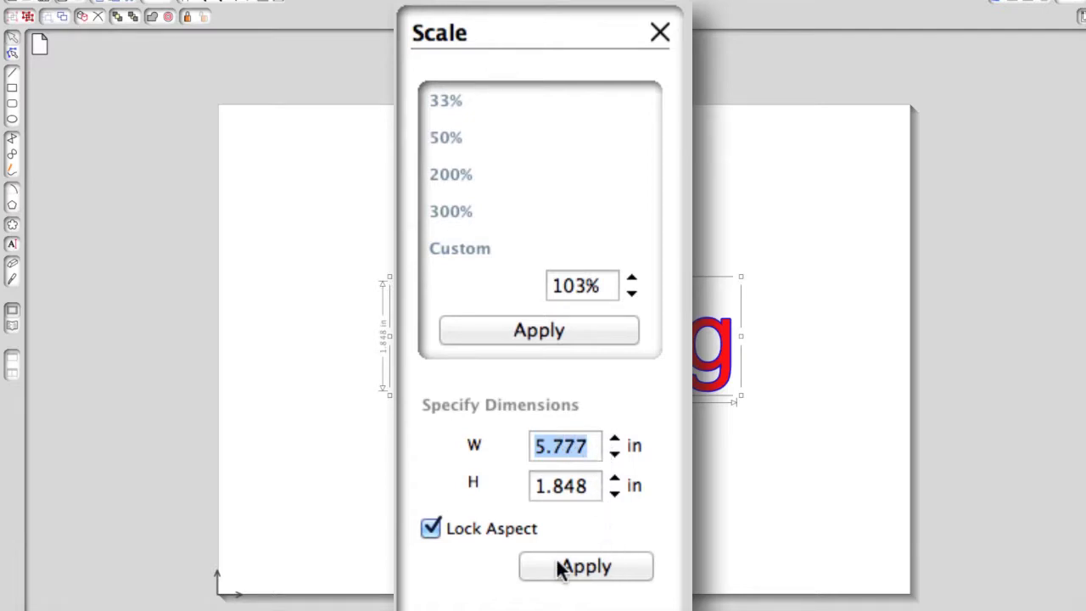
{"action": "left_click", "coordinate": [430, 528]}
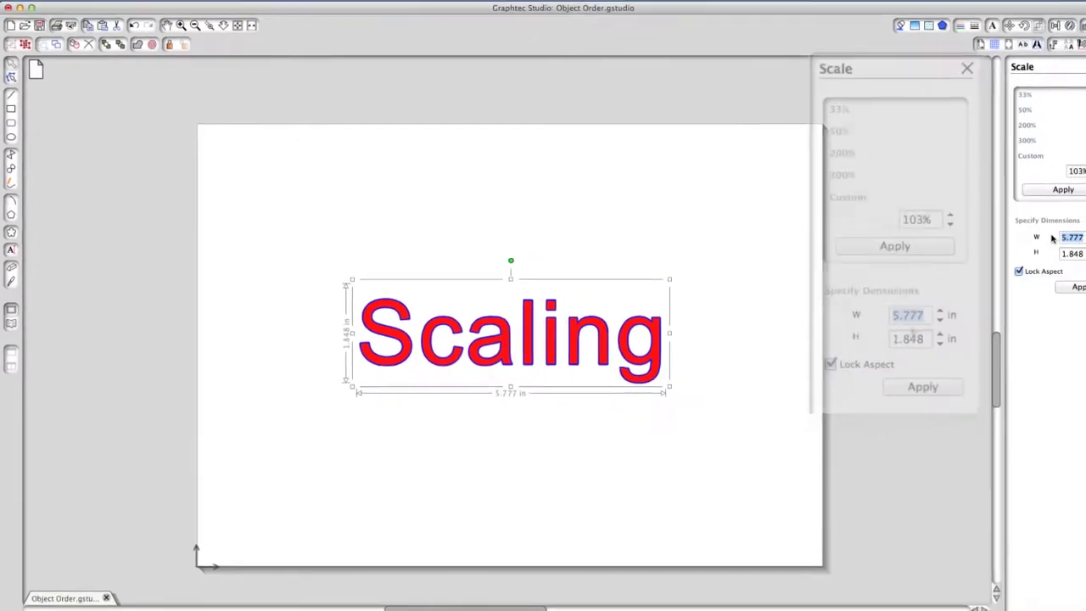
{"action": "type", "text": "5"}
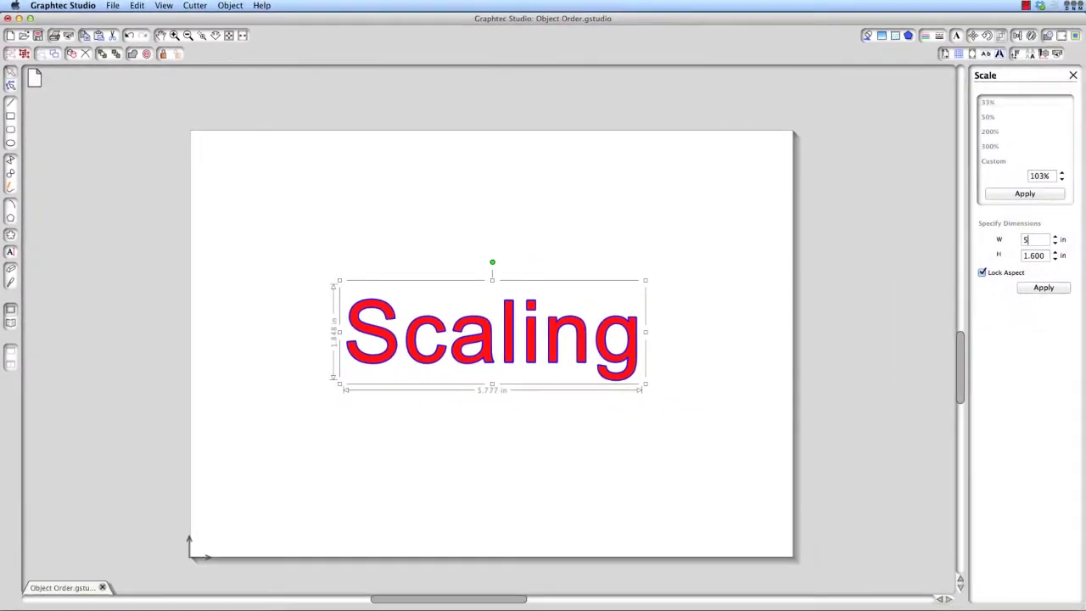
{"action": "left_click", "coordinate": [1043, 288]}
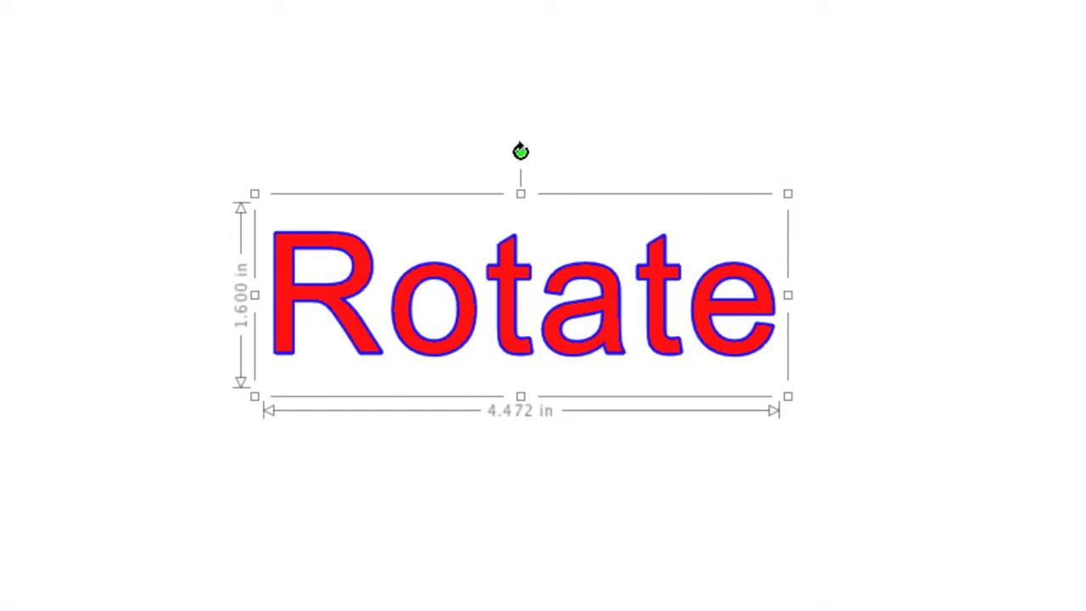
Turn the "Rotate" text freehand and apply the preset rotations by 45° clockwise, 180°, and 45° and 90° counterclockwise
{"action": "left_click_drag", "start_coordinate": [520, 151], "coordinate": [509, 125]}
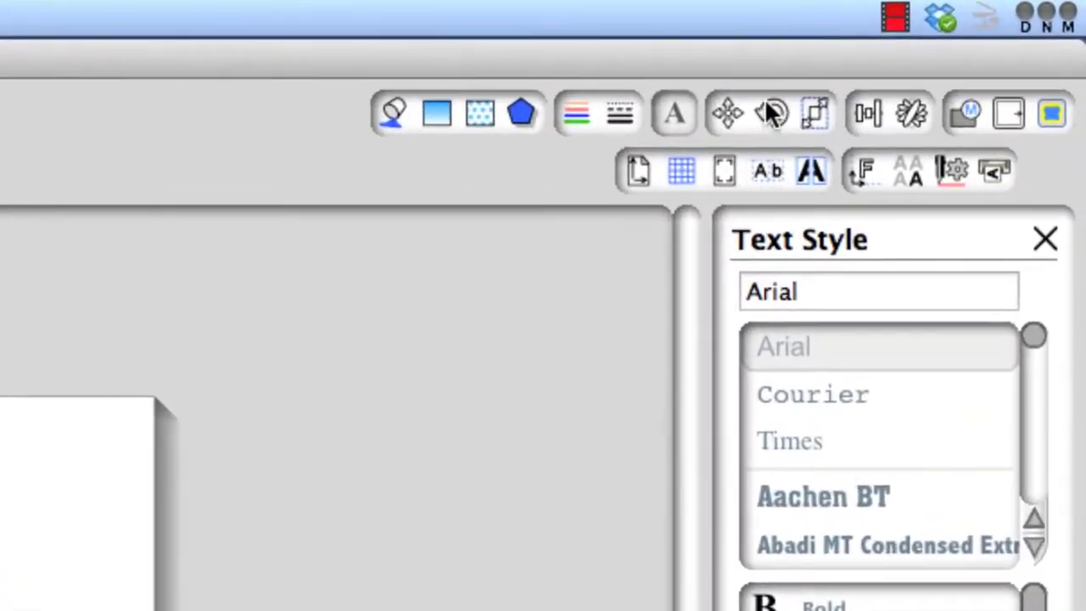
{"action": "left_click", "coordinate": [772, 113]}
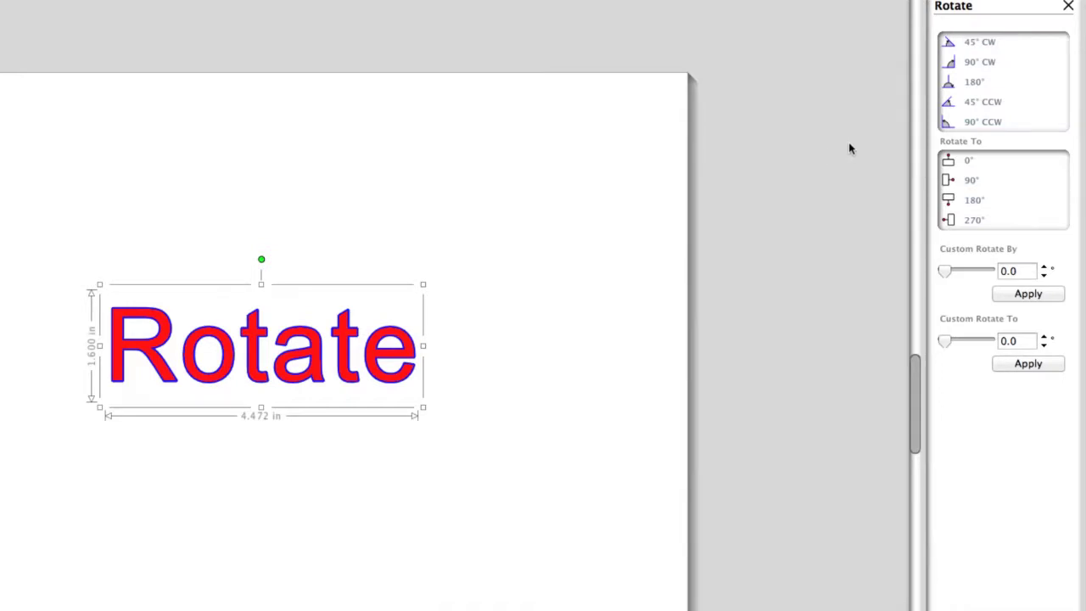
{"action": "left_click", "coordinate": [1005, 44]}
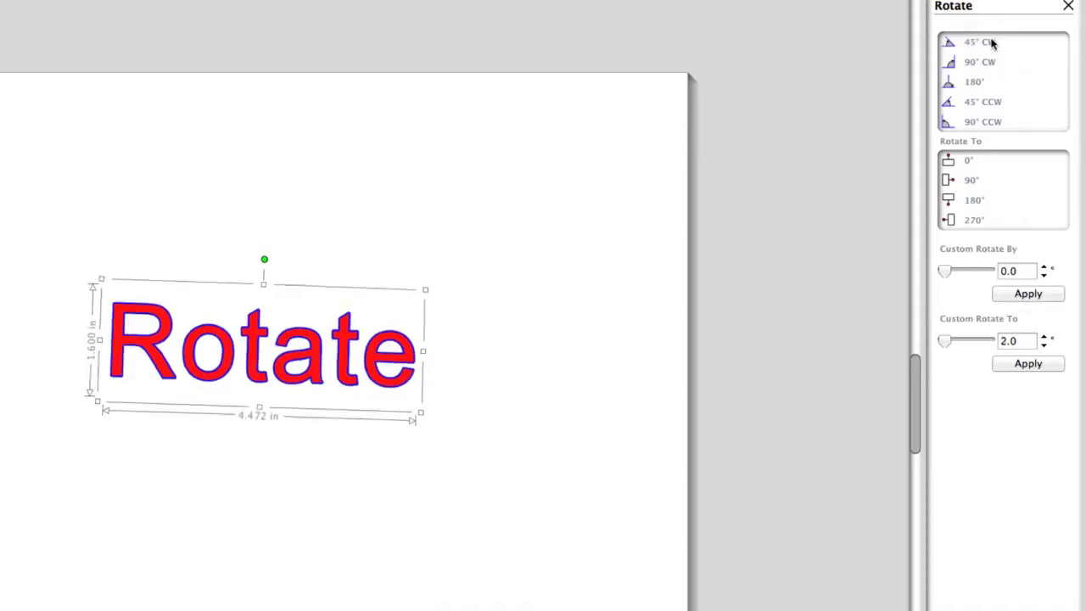
{"action": "left_click", "coordinate": [975, 81]}
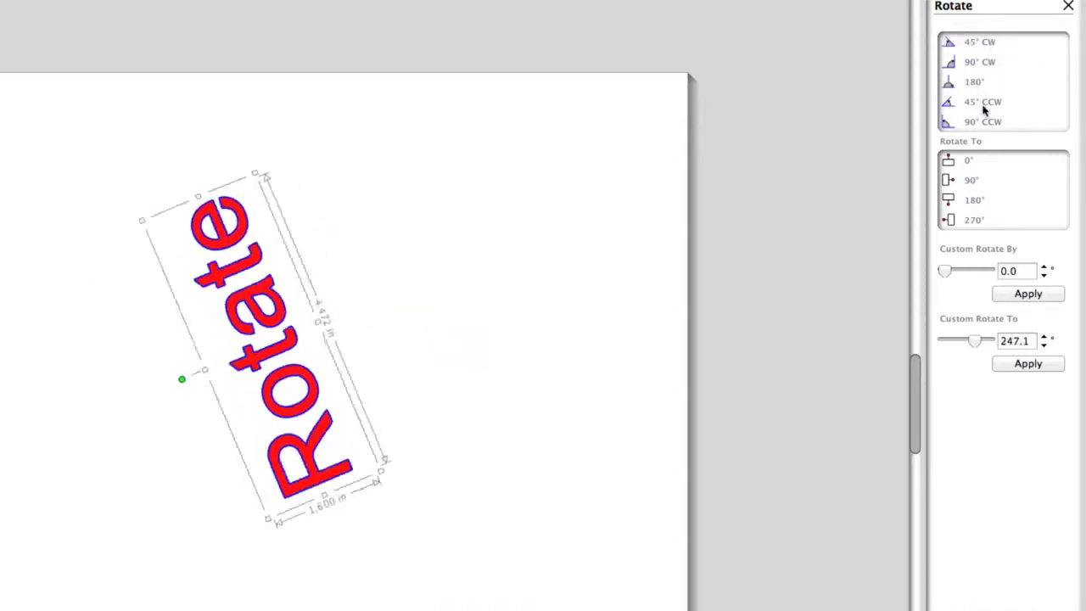
{"action": "left_click", "coordinate": [978, 121]}
{"action": "left_click", "coordinate": [983, 101]}
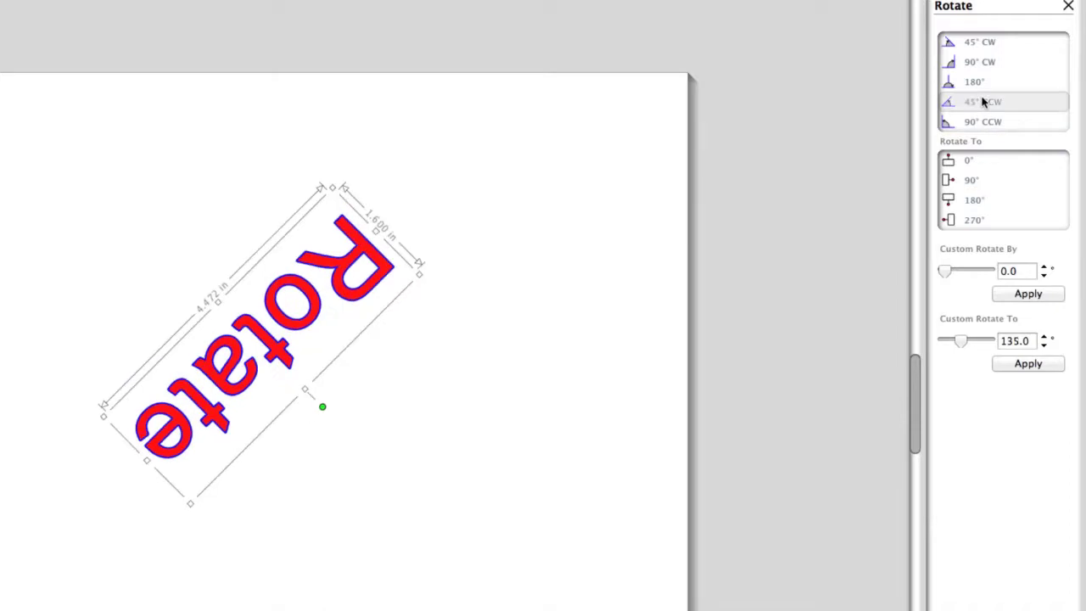
{"action": "left_click", "coordinate": [978, 122]}
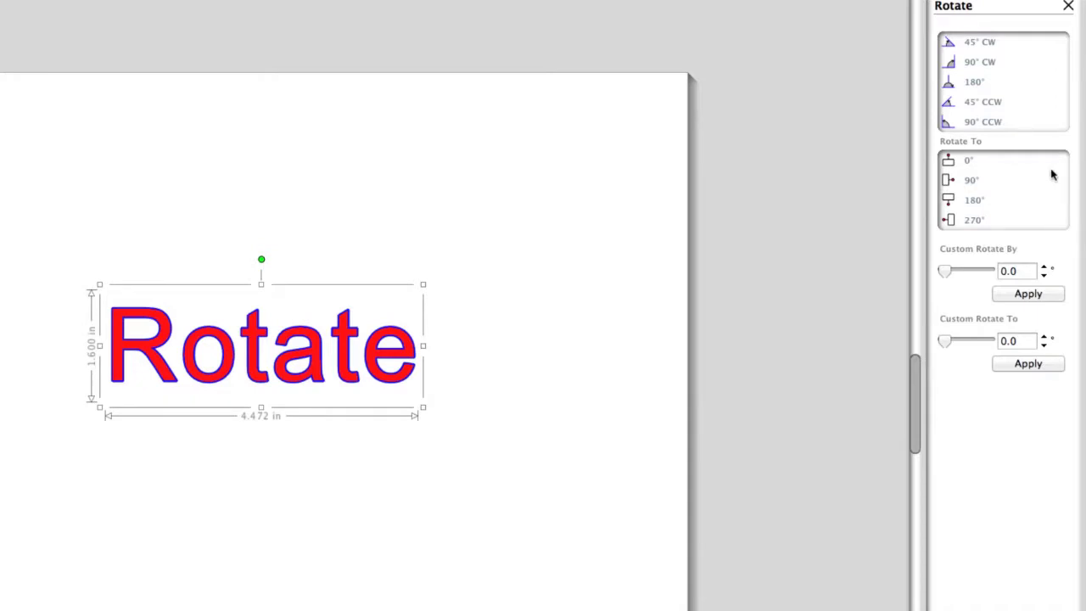
Rotate the "Rotate" text to the preset absolute angles 90°, 180° and 270°, and return it to 0°
{"action": "left_click", "coordinate": [985, 162]}
{"action": "left_click", "coordinate": [974, 180]}
{"action": "left_click", "coordinate": [974, 202]}
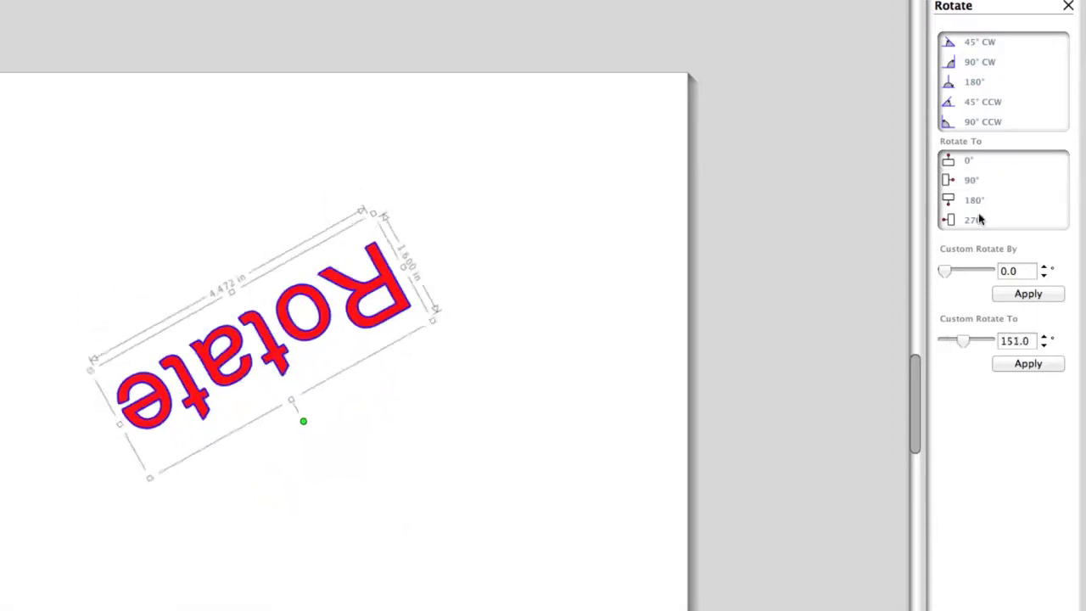
{"action": "left_click", "coordinate": [977, 221]}
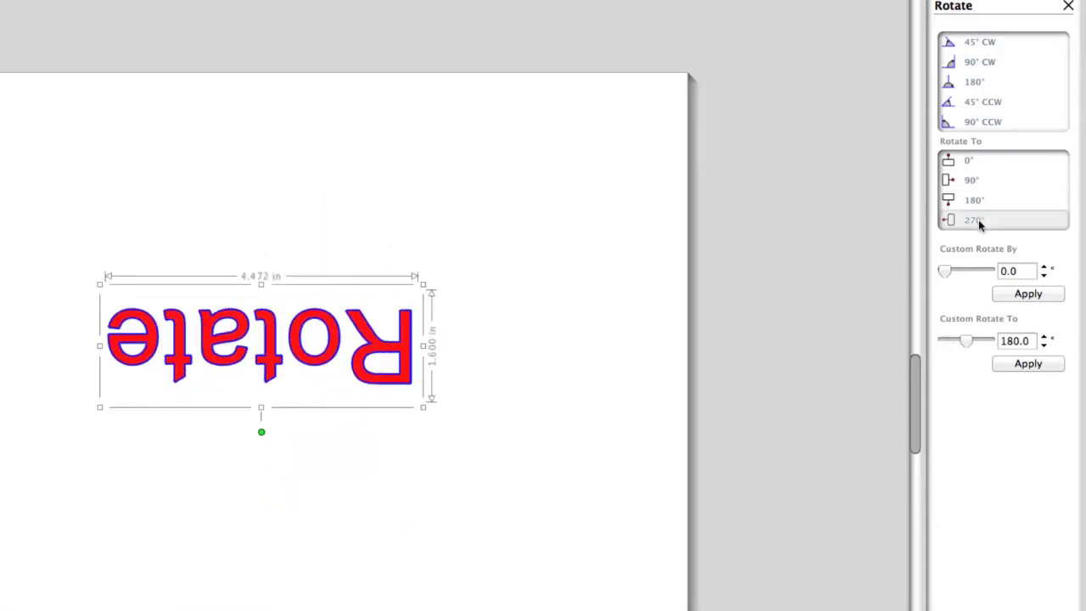
{"action": "left_click", "coordinate": [969, 163]}
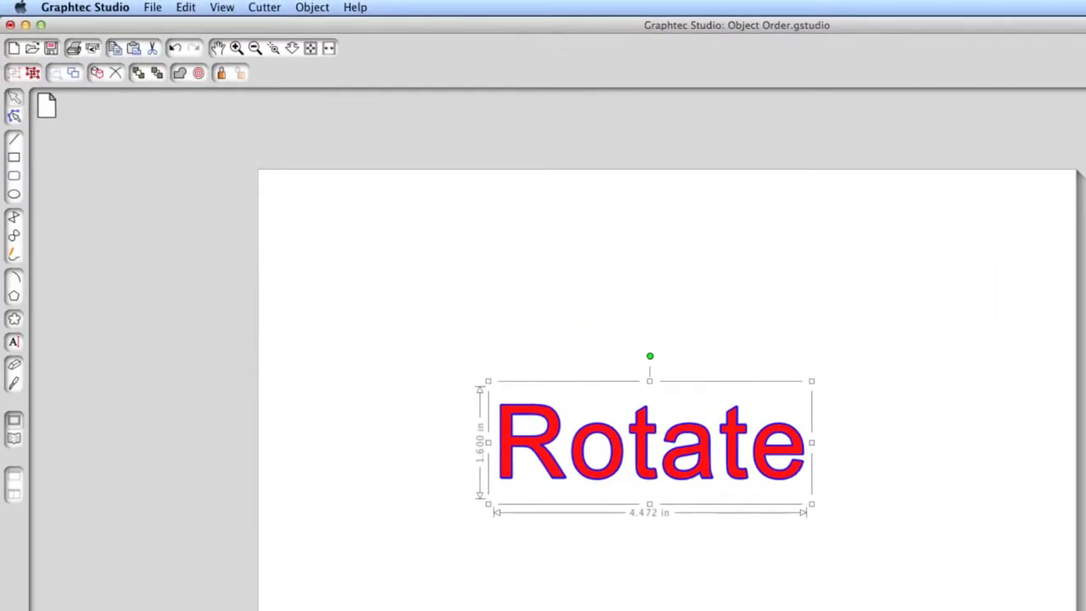
{"action": "left_click", "coordinate": [313, 6]}
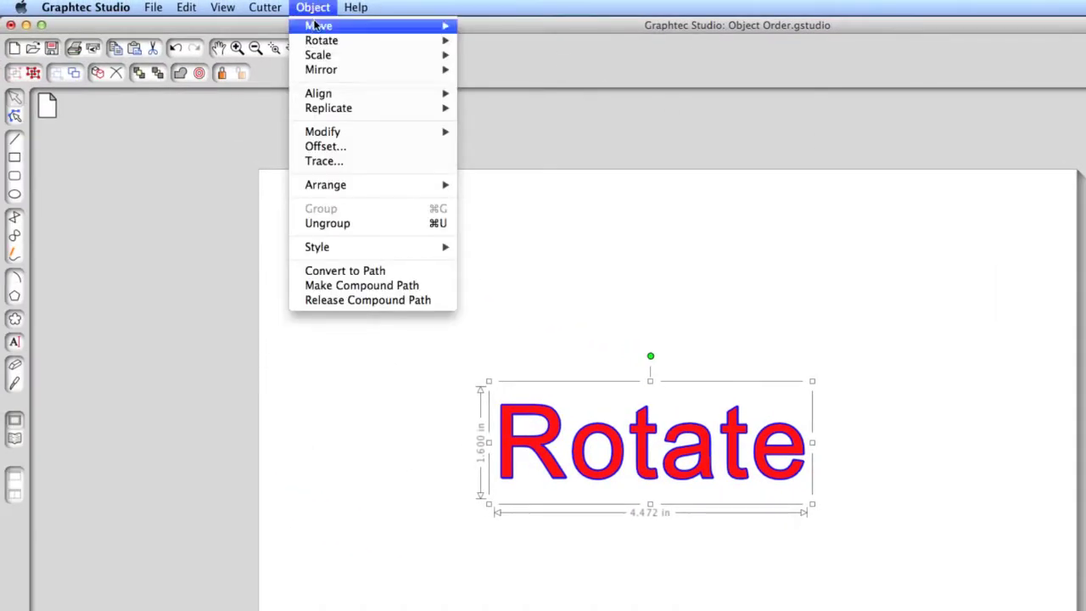
{"action": "mouse_move", "coordinate": [343, 44]}
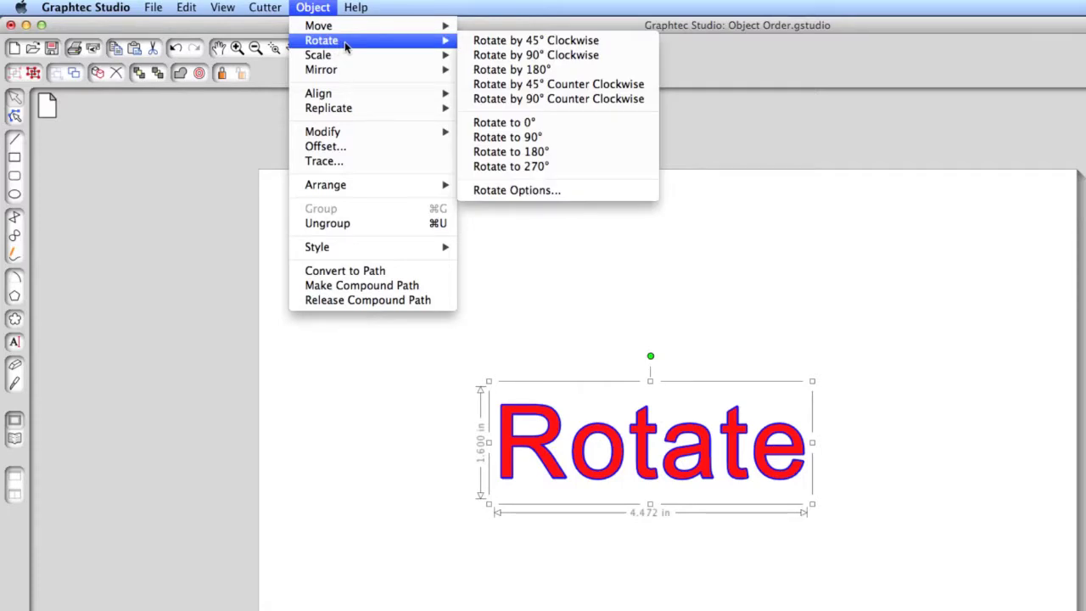
{"action": "key", "text": "Escape"}
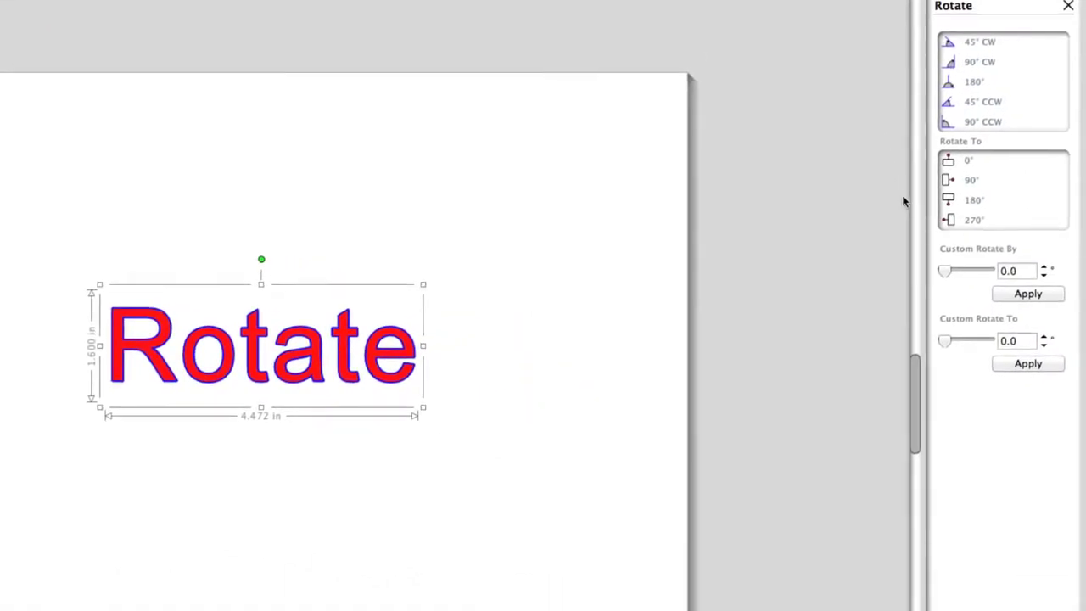
Rotate the "Rotate" text by a custom angle of 34°
{"action": "left_click", "coordinate": [1026, 270]}
{"action": "double_click", "coordinate": [1021, 272]}
{"action": "type", "text": "34"}
{"action": "left_click", "coordinate": [1034, 293]}
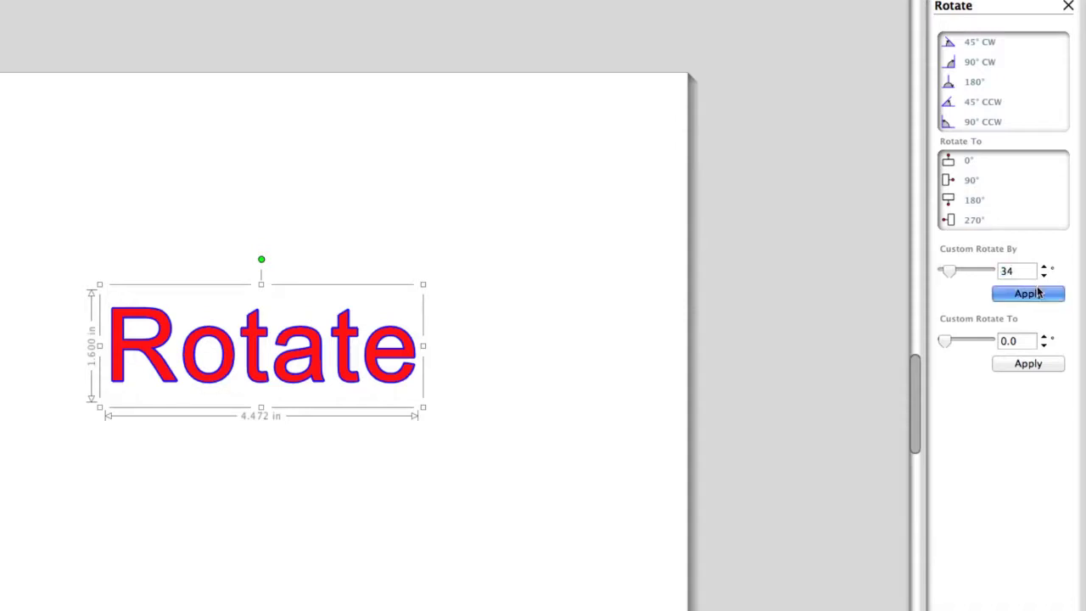
Rotate the "Rotate" text to a custom absolute angle of 0°
{"action": "left_click", "coordinate": [1027, 340]}
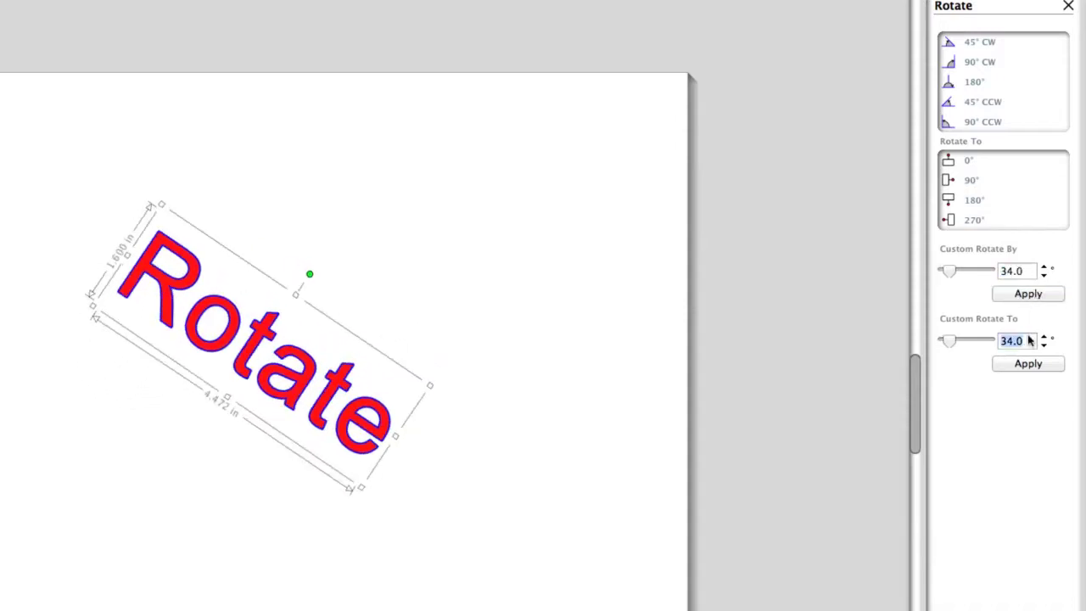
{"action": "left_click", "coordinate": [1009, 339]}
{"action": "double_click", "coordinate": [1009, 339]}
{"action": "type", "text": "0"}
{"action": "left_click", "coordinate": [1035, 363]}
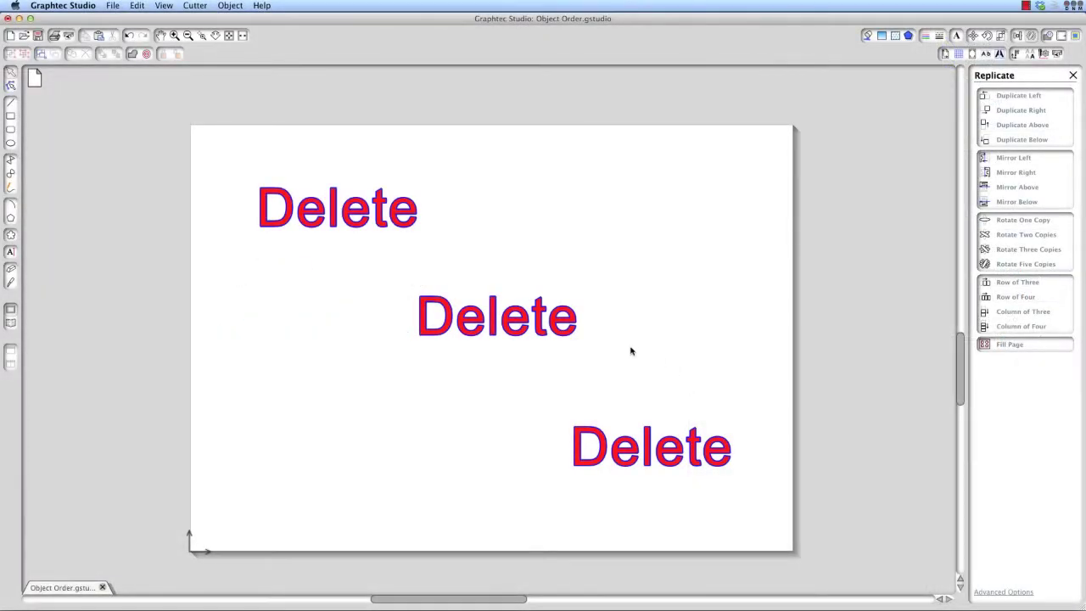
Delete the three "Delete" texts one at a time, from the page's upper left to its lower right
{"action": "left_click", "coordinate": [389, 208]}
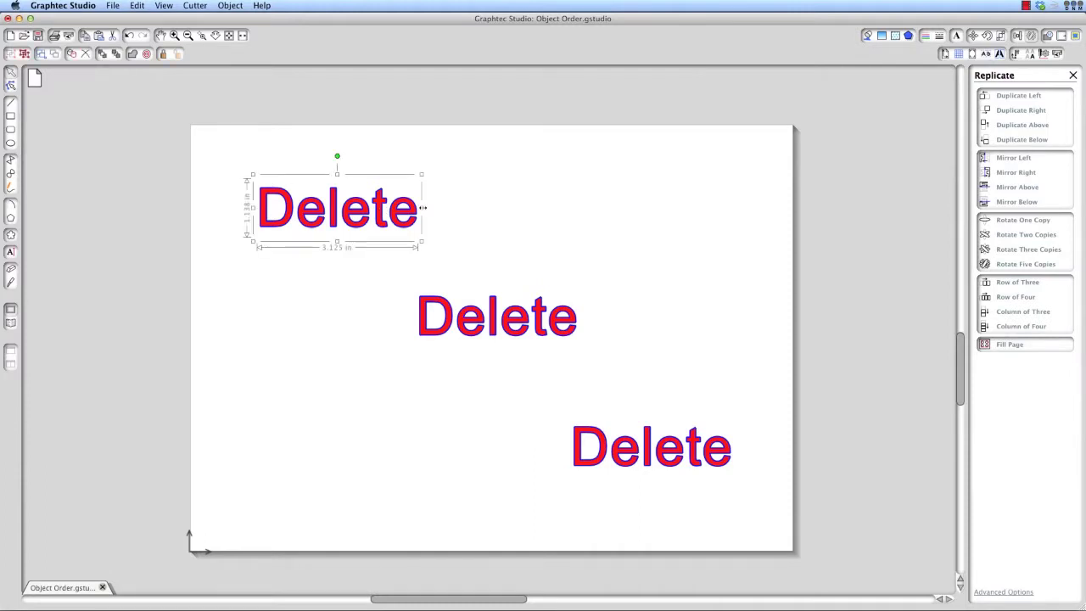
{"action": "key", "text": "Delete"}
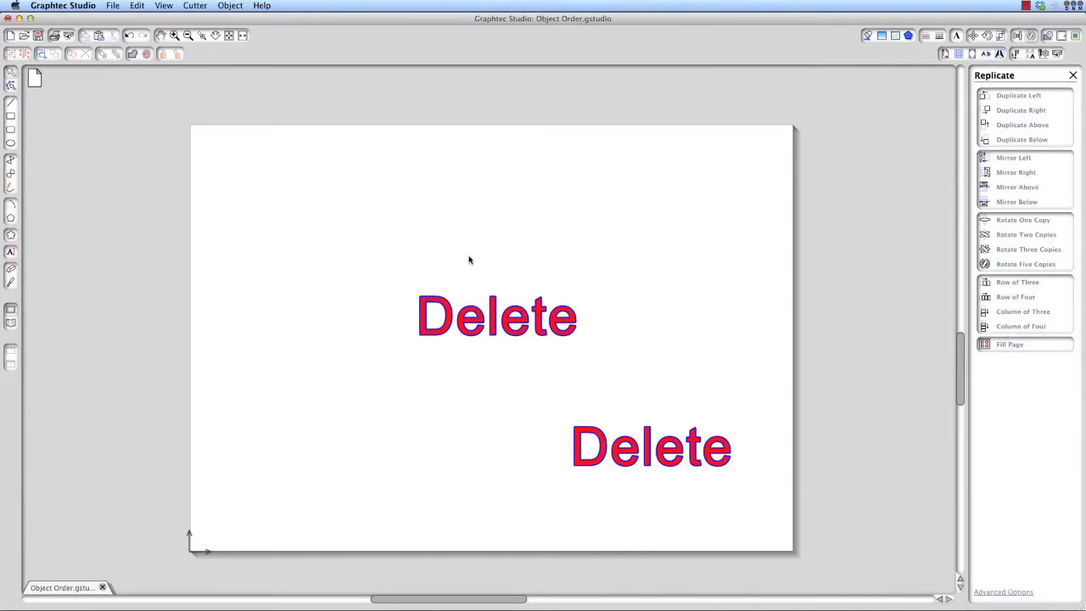
{"action": "left_click", "coordinate": [471, 346]}
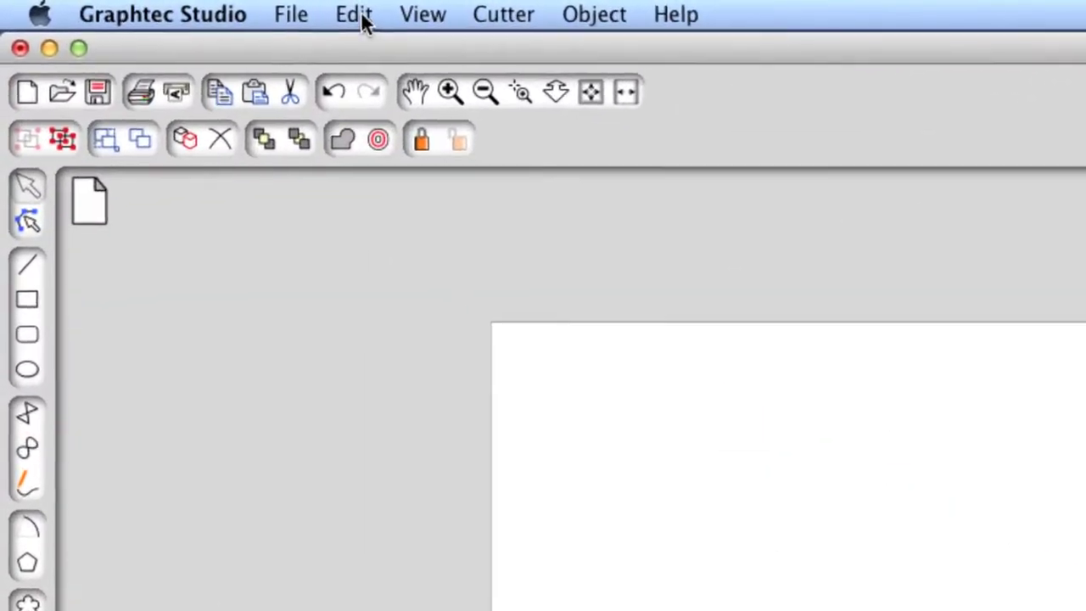
{"action": "left_click", "coordinate": [356, 15]}
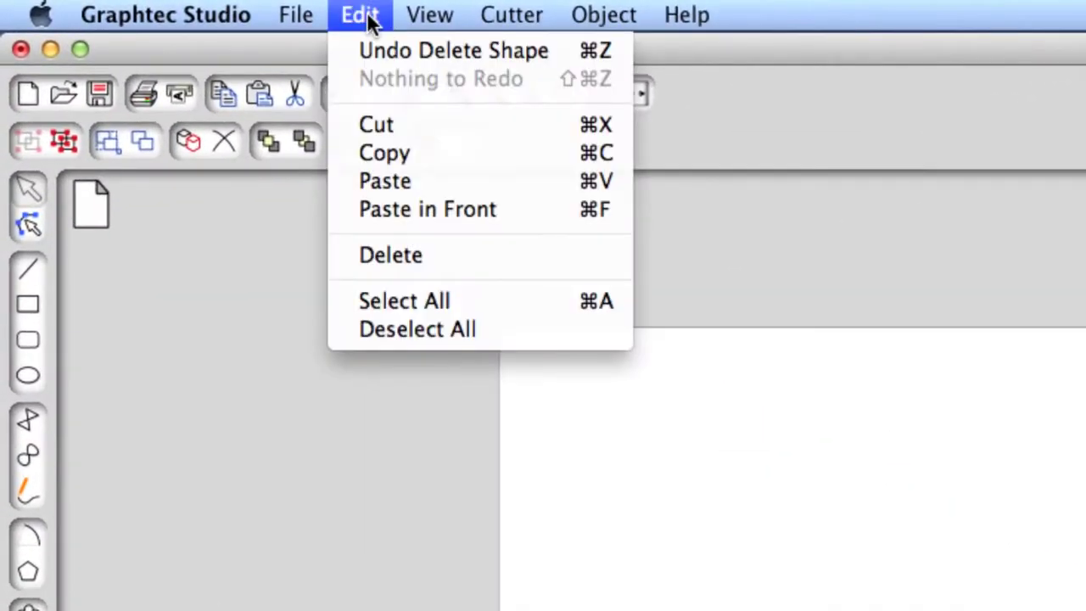
{"action": "left_click", "coordinate": [416, 254]}
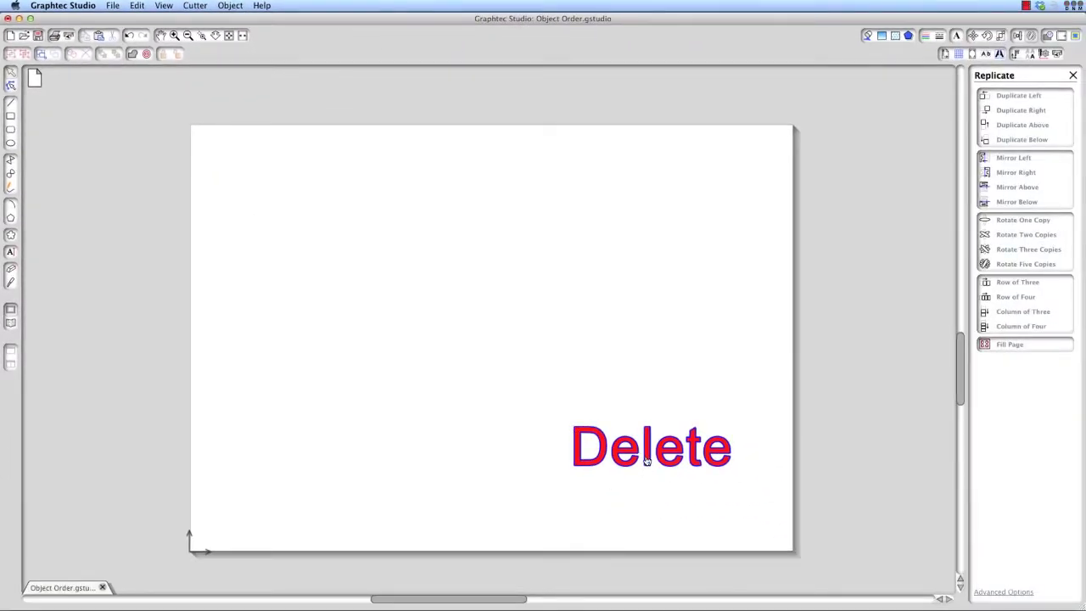
{"action": "left_click", "coordinate": [646, 461]}
{"action": "right_click", "coordinate": [647, 459]}
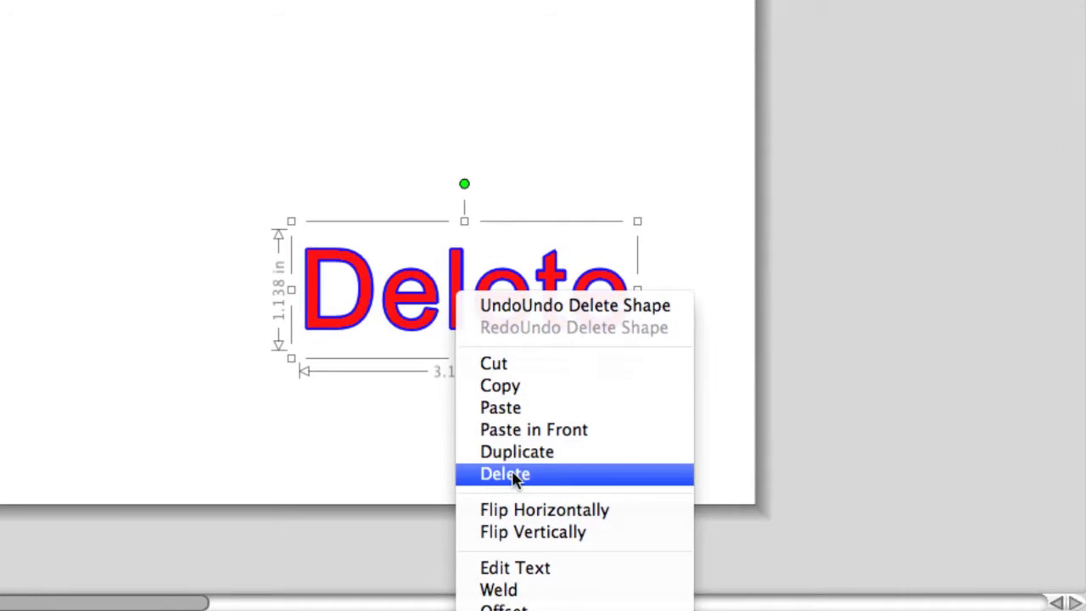
{"action": "left_click", "coordinate": [509, 475]}
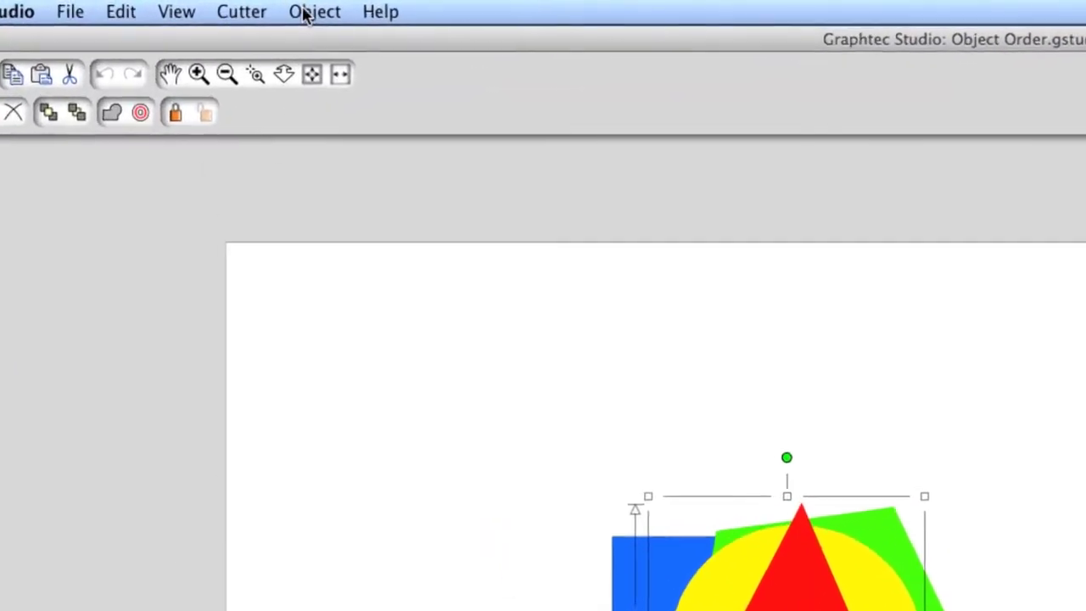
Send the red triangle to the back of the overlapping shapes
{"action": "left_click", "coordinate": [306, 13]}
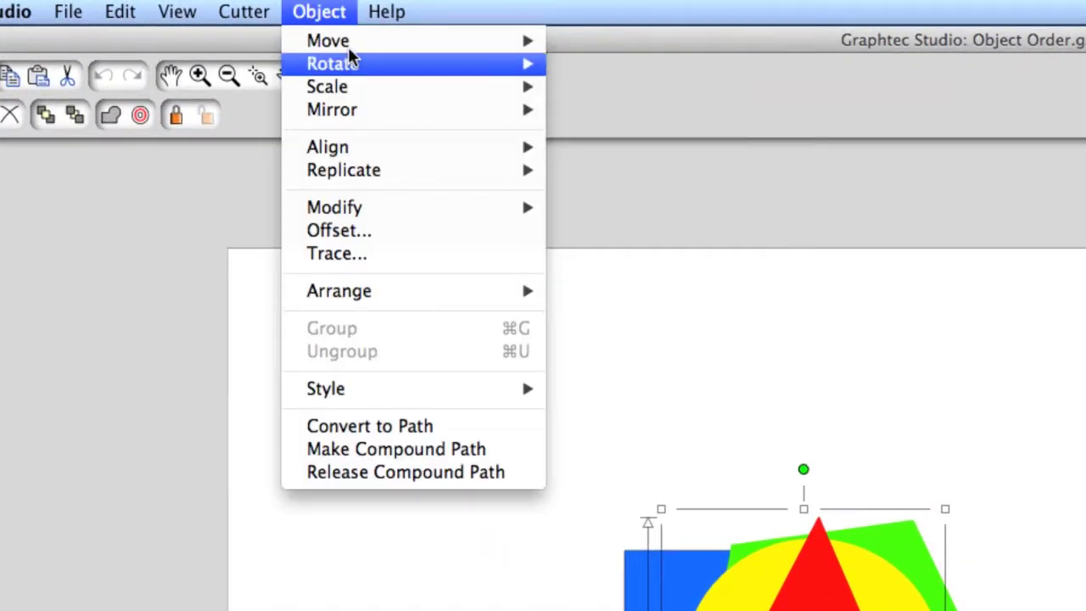
{"action": "mouse_move", "coordinate": [387, 292]}
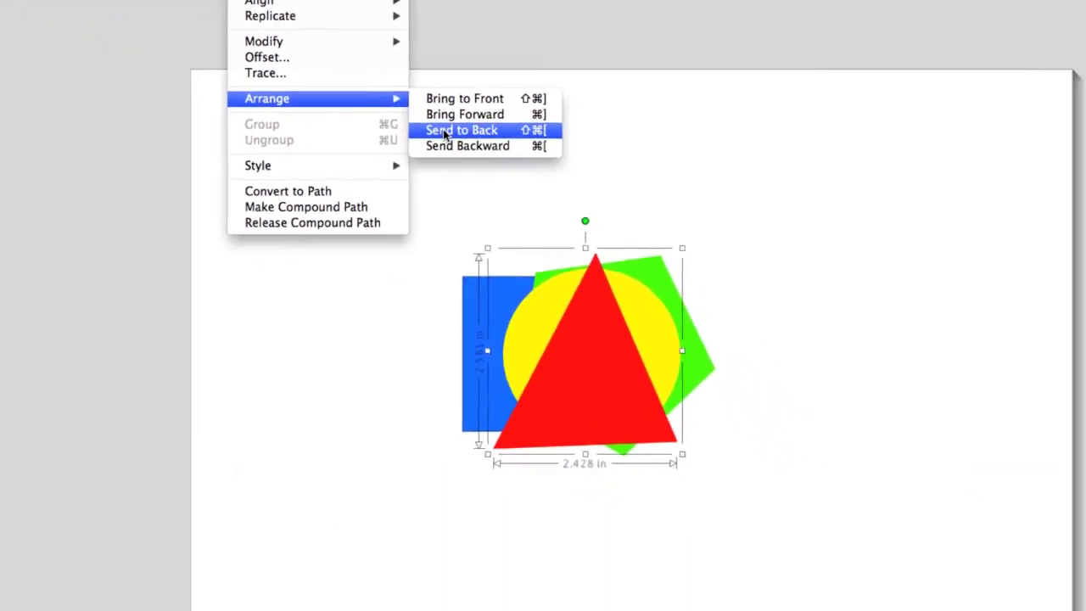
{"action": "left_click", "coordinate": [596, 337]}
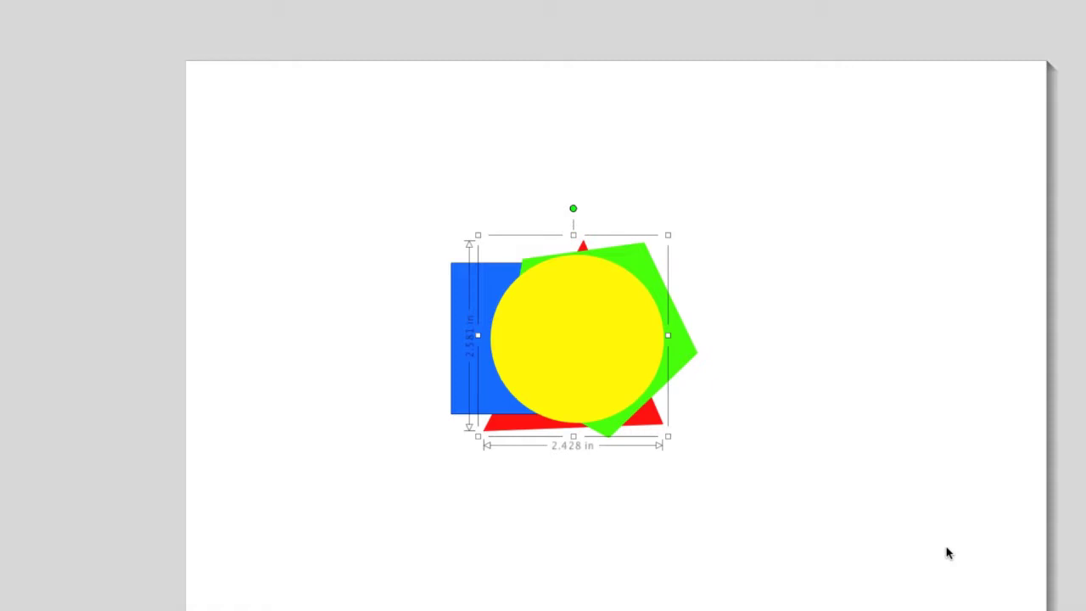
Bring the red triangle forward through the stacking order of the overlapping shapes
{"action": "key", "text": "ctrl+bracketright"}
{"action": "right_click", "coordinate": [516, 413]}
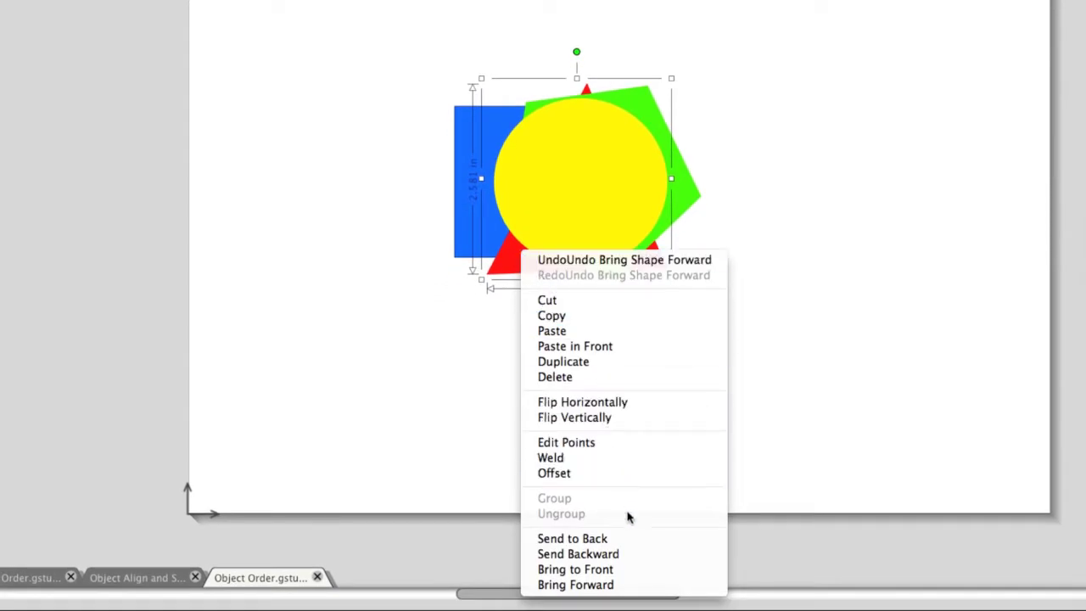
{"action": "left_click", "coordinate": [619, 584]}
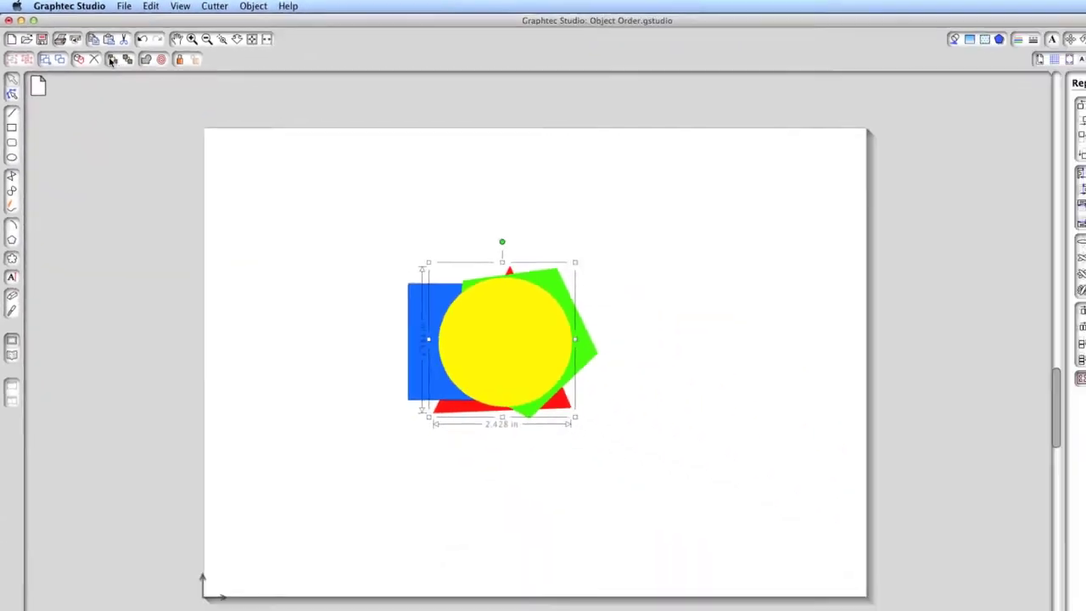
{"action": "left_click", "coordinate": [111, 59]}
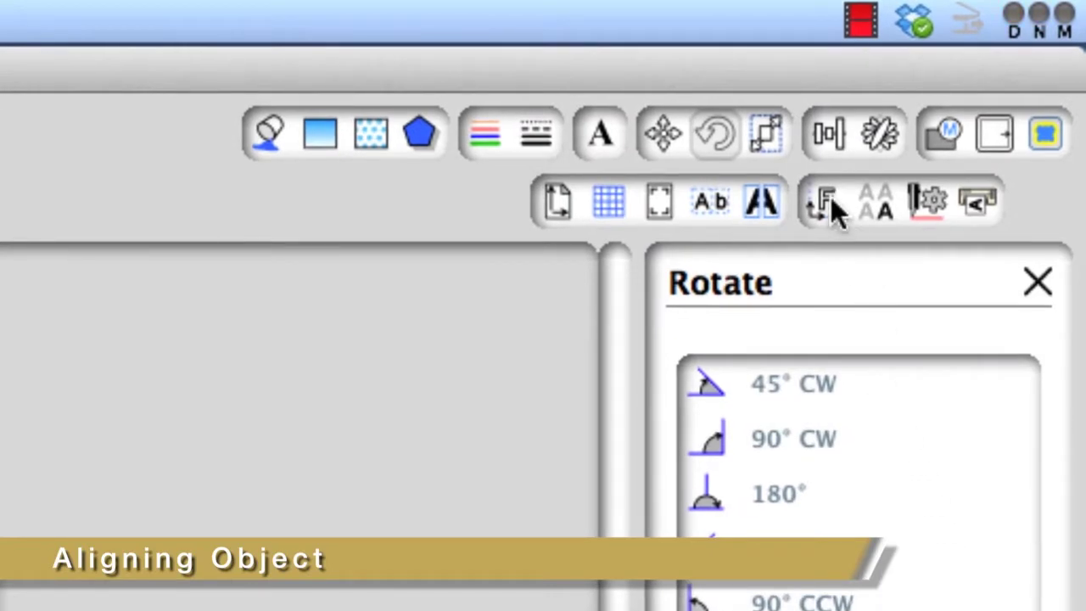
Show the alignment options and select all six shapes on the page
{"action": "left_click", "coordinate": [828, 118]}
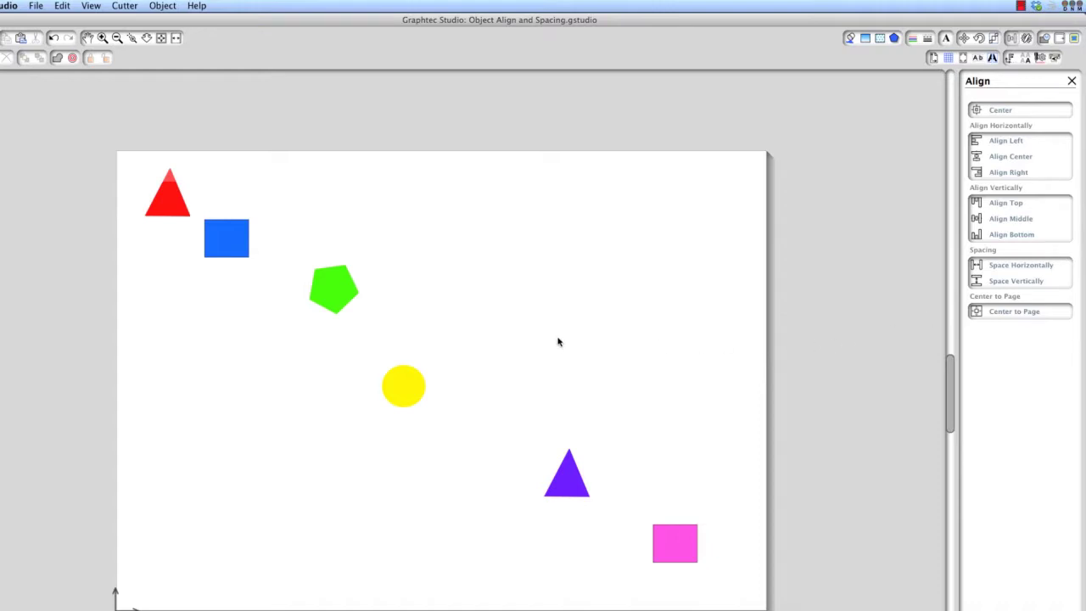
{"action": "left_click_drag", "start_coordinate": [109, 145], "coordinate": [772, 585]}
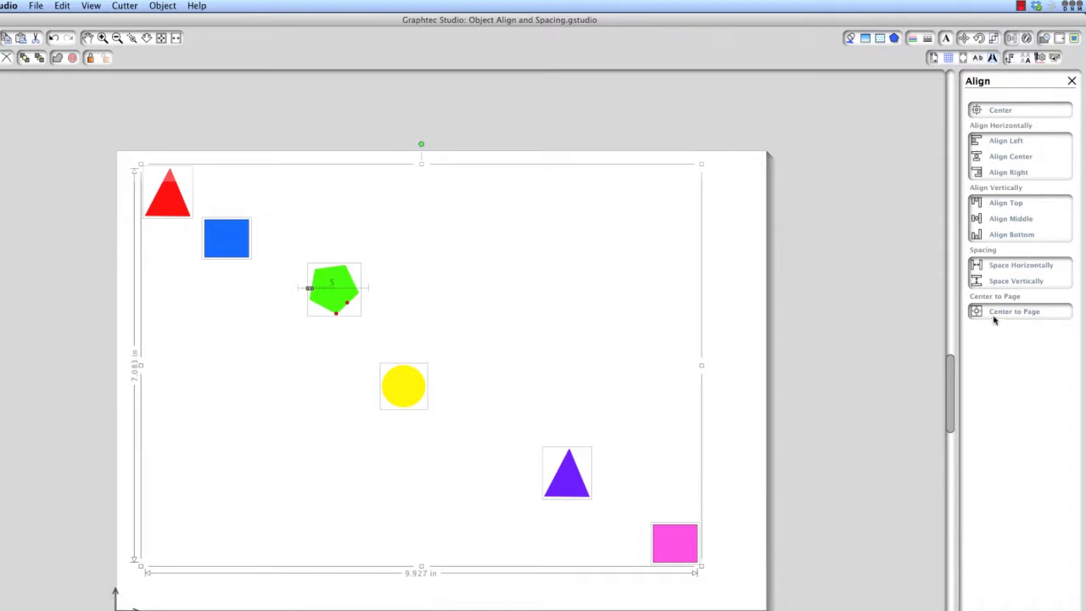
Try centering the six shapes on one another and aligning them left, center and right, undoing each alignment
{"action": "left_click", "coordinate": [1007, 113]}
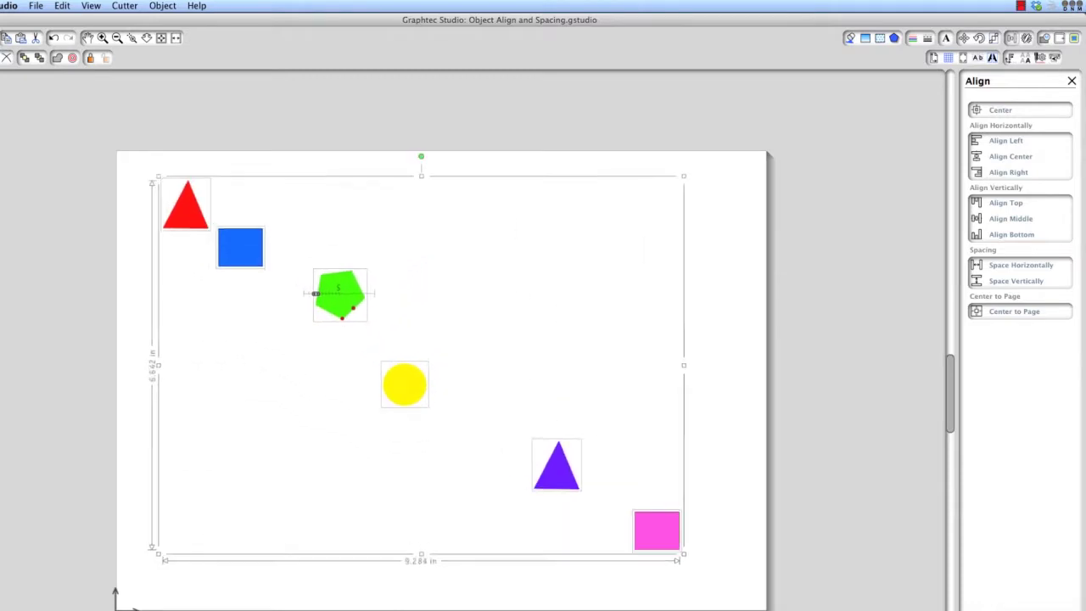
{"action": "left_click", "coordinate": [1007, 142]}
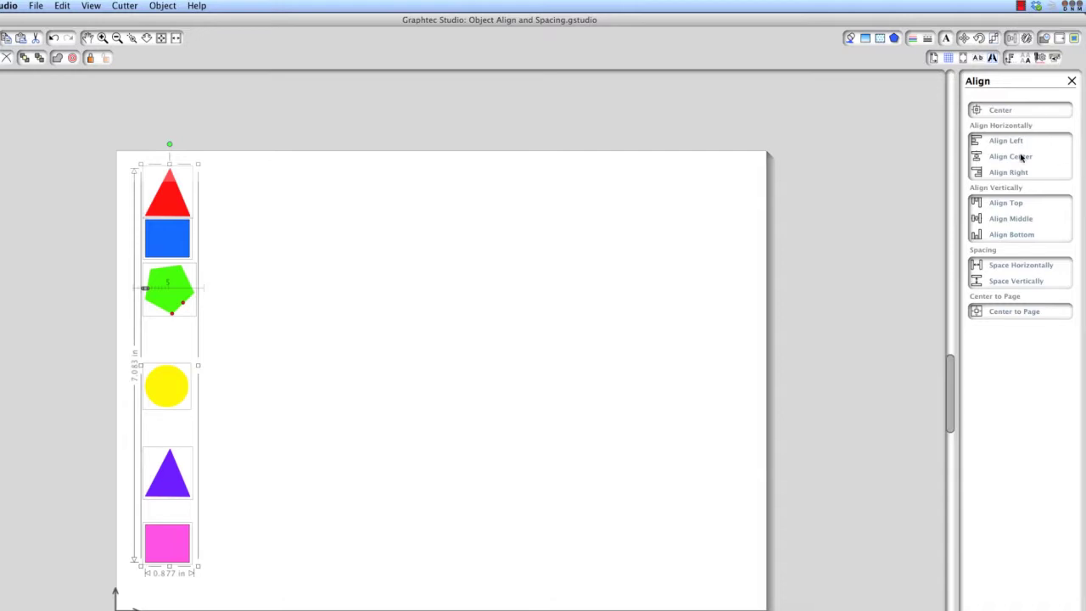
{"action": "key", "text": "super+z"}
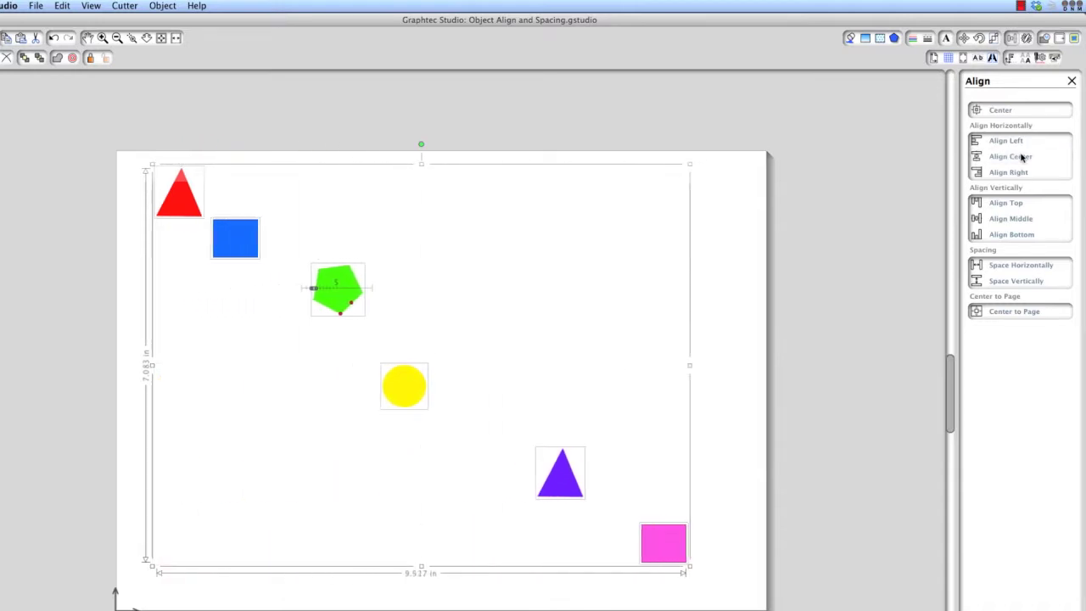
{"action": "left_click", "coordinate": [1022, 157]}
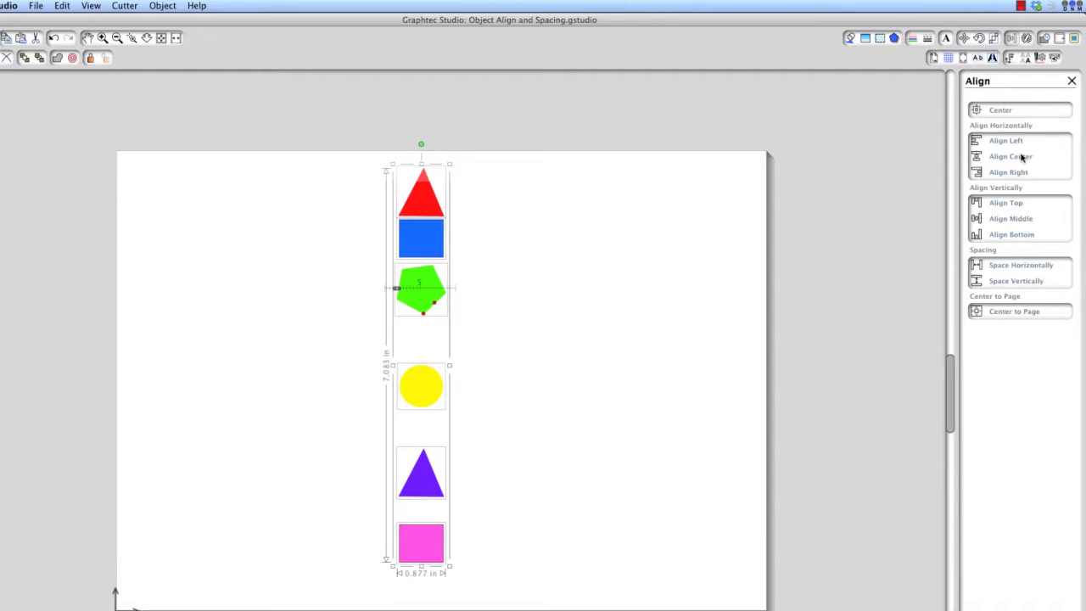
{"action": "key", "text": "super+z"}
{"action": "left_click", "coordinate": [1020, 173]}
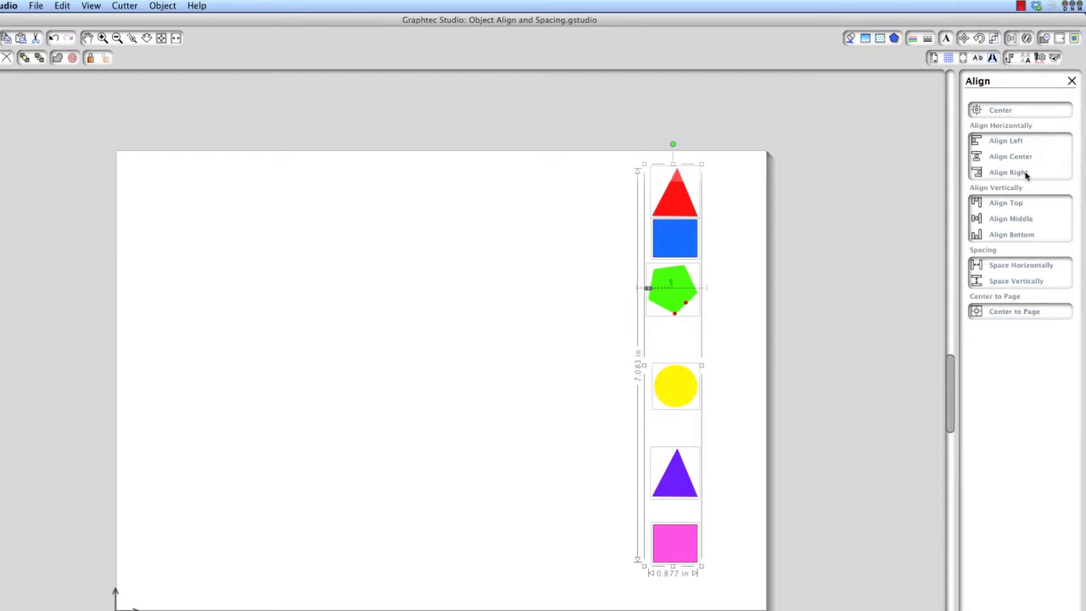
{"action": "key", "text": "super+z"}
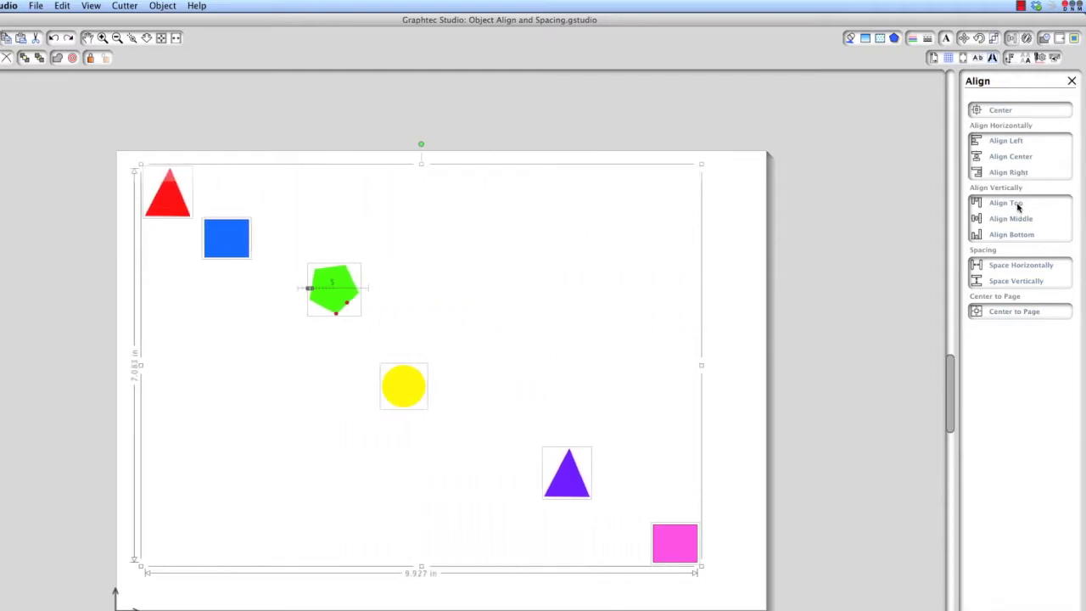
Try aligning the six shapes vertically by top, middle and bottom, undoing each alignment
{"action": "left_click", "coordinate": [1018, 205]}
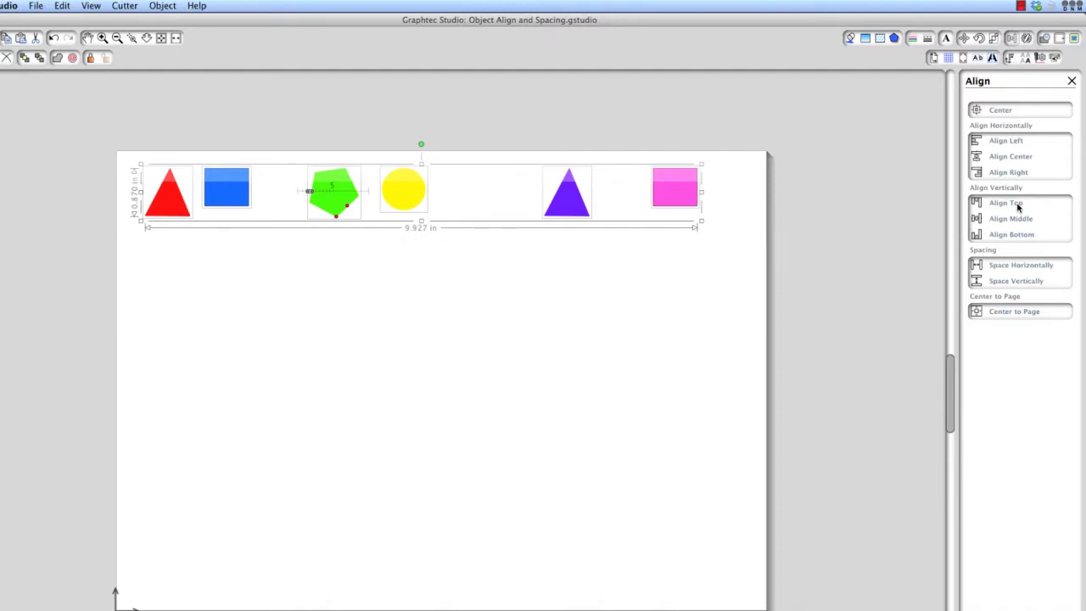
{"action": "key", "text": "super+z"}
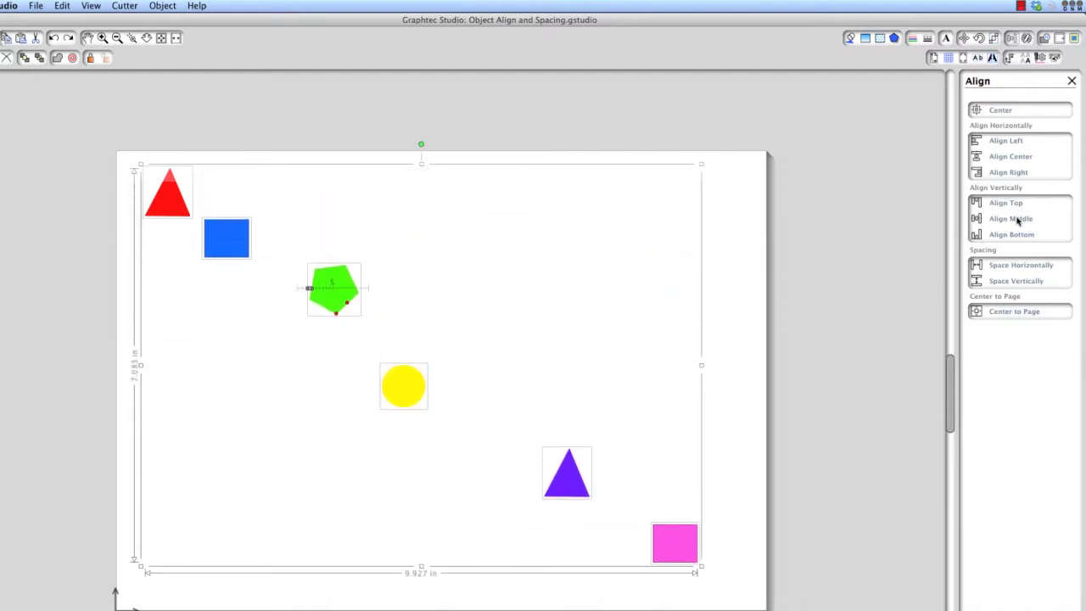
{"action": "left_click", "coordinate": [1018, 219]}
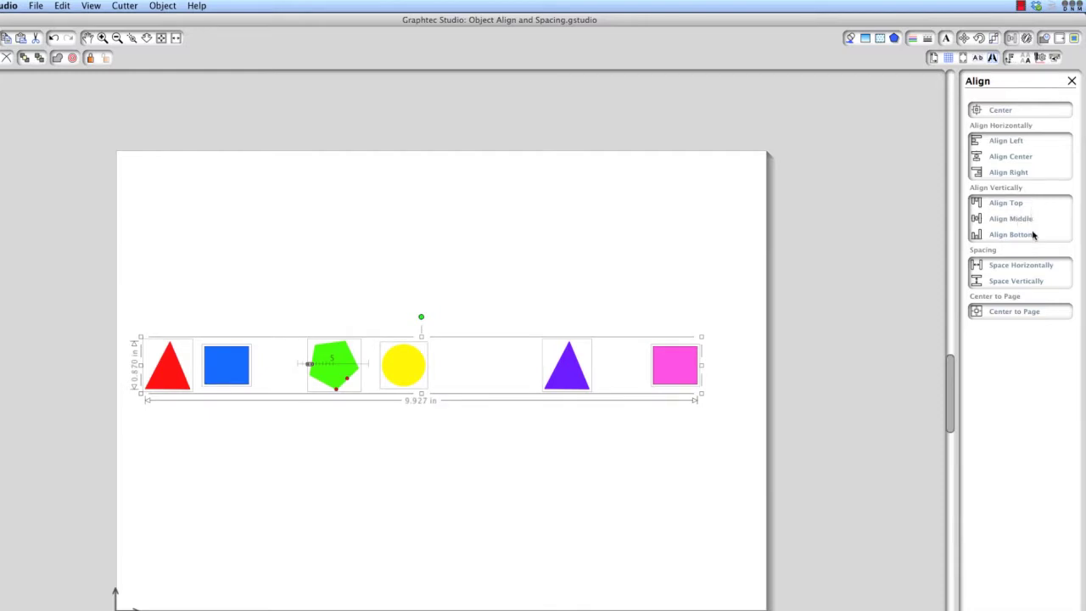
{"action": "key", "text": "super+z"}
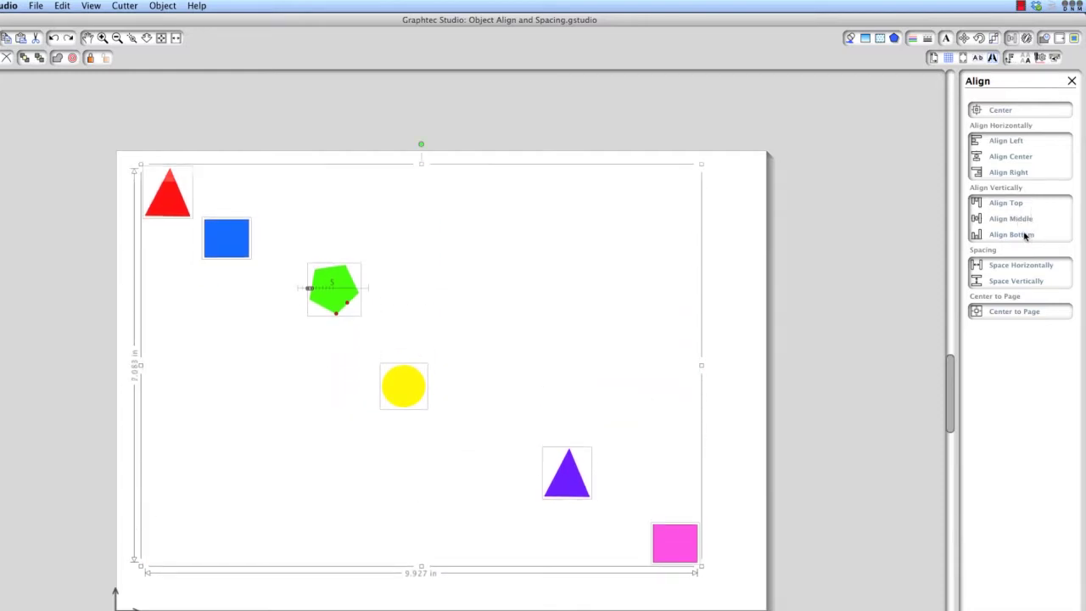
{"action": "left_click", "coordinate": [1024, 235]}
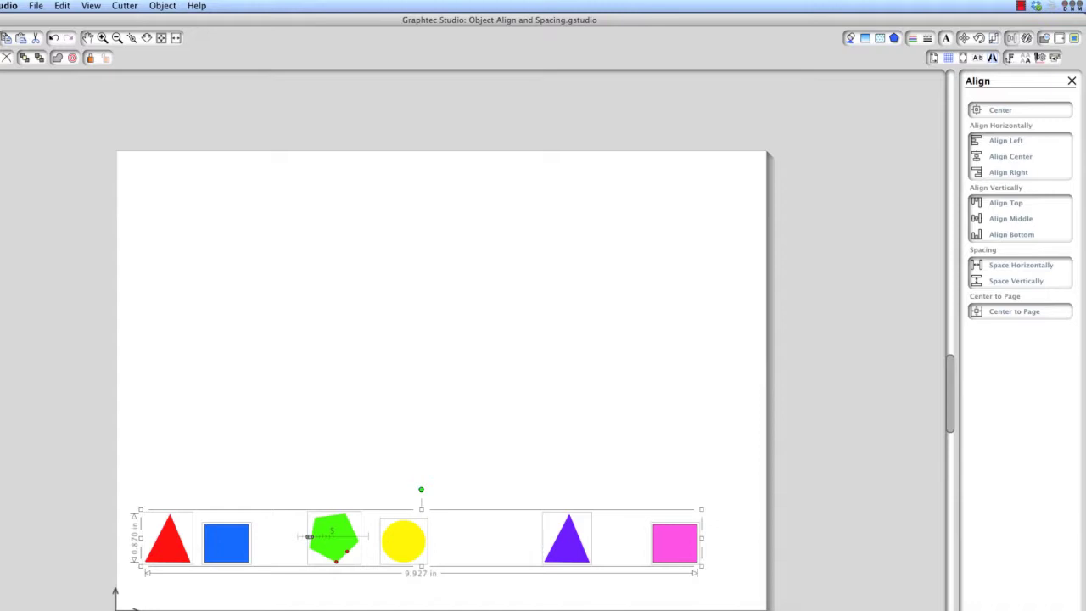
{"action": "key", "text": "super+z"}
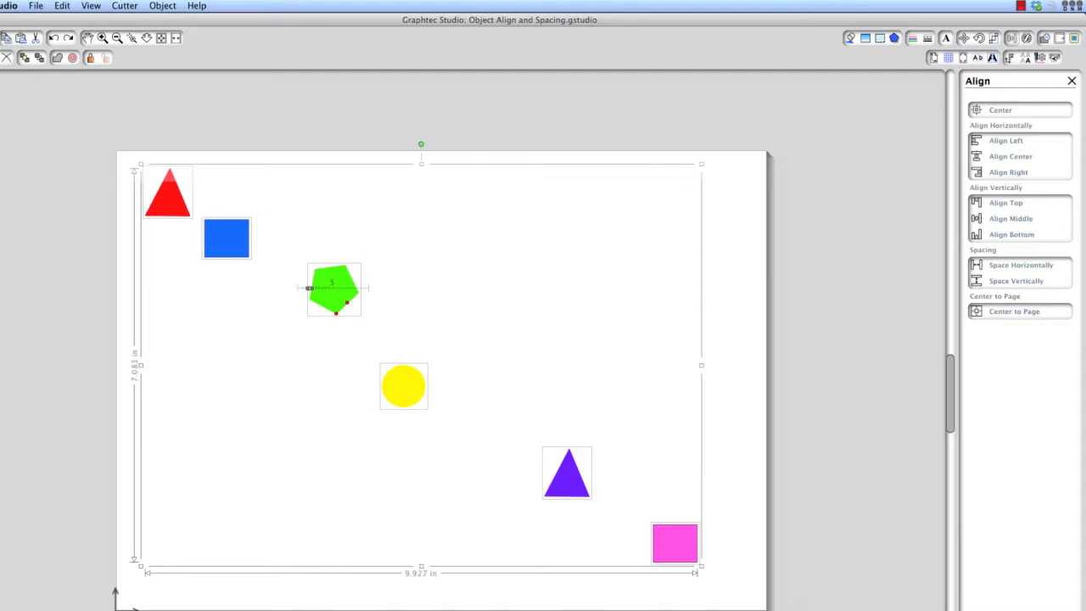
Align the six shapes on their horizontal centers and space them evenly in the vertical direction
{"action": "left_click", "coordinate": [1011, 156]}
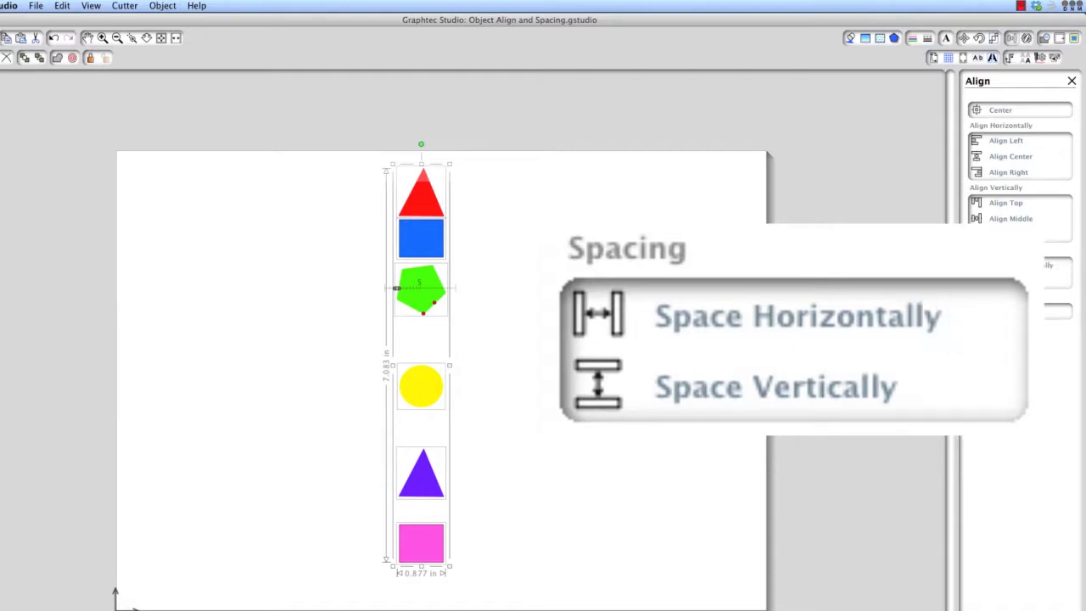
{"action": "left_click", "coordinate": [874, 397]}
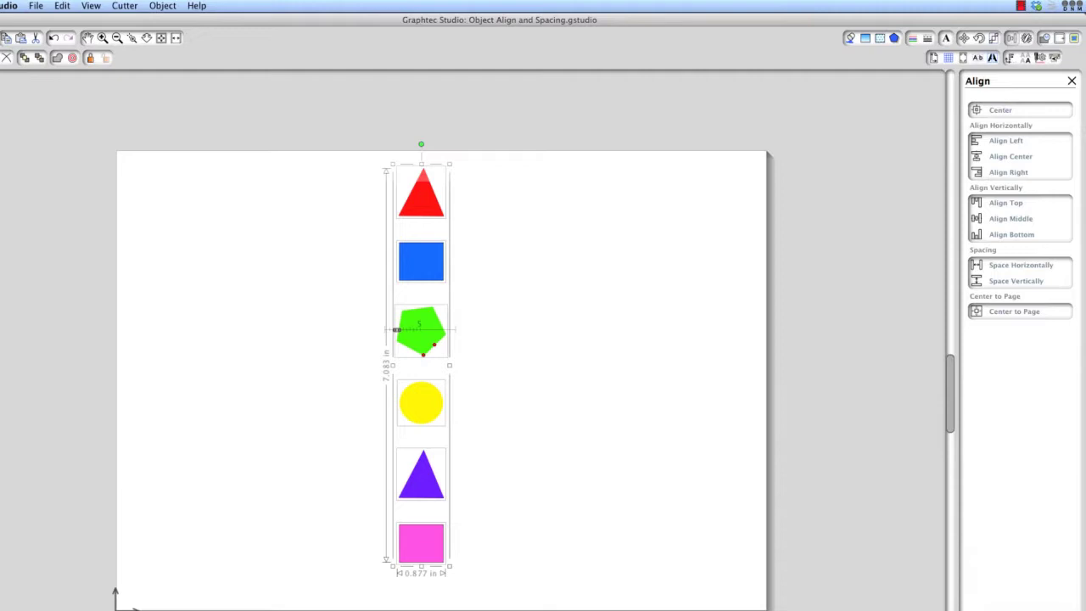
{"action": "left_click", "coordinate": [162, 5]}
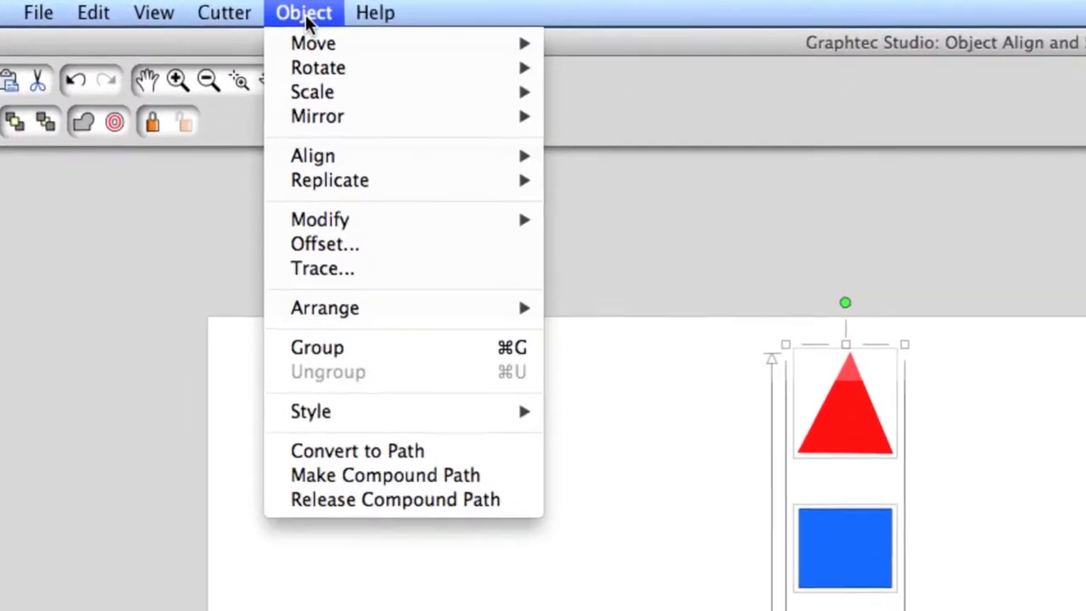
{"action": "mouse_move", "coordinate": [353, 162]}
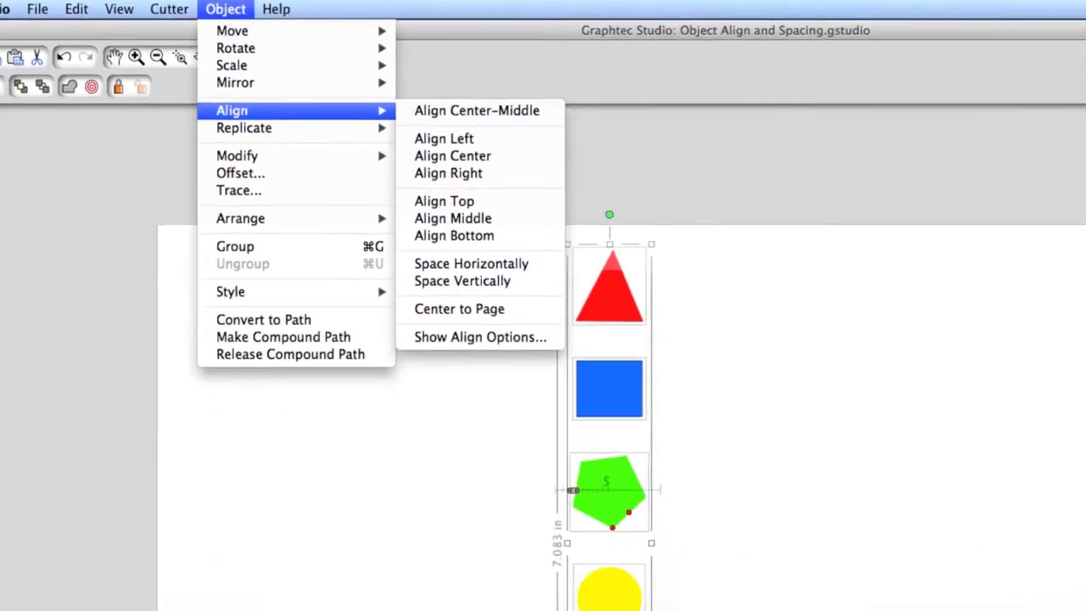
{"action": "left_click", "coordinate": [669, 478]}
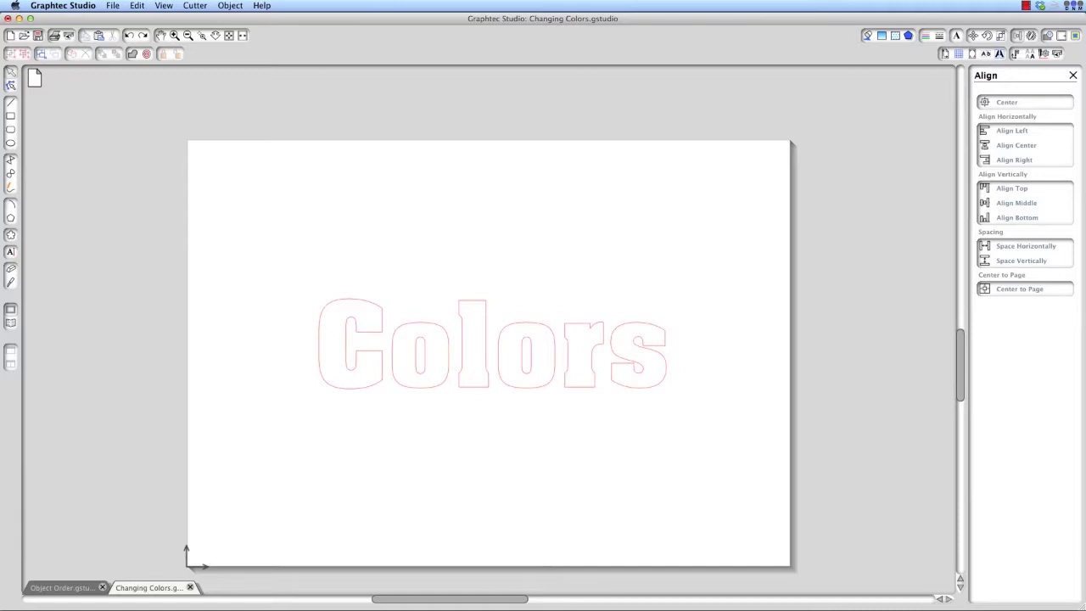
Recolor the outline of the "Colors" text in tan, orange, light blue, blue, purple and magenta line colors, one after another
{"action": "left_click", "coordinate": [666, 369]}
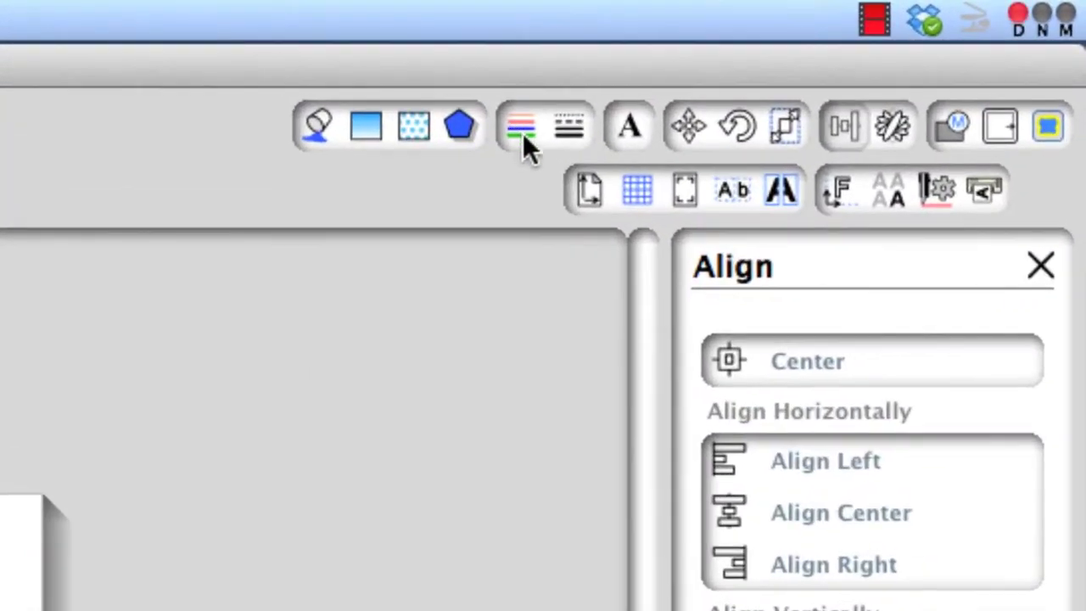
{"action": "left_click", "coordinate": [521, 129]}
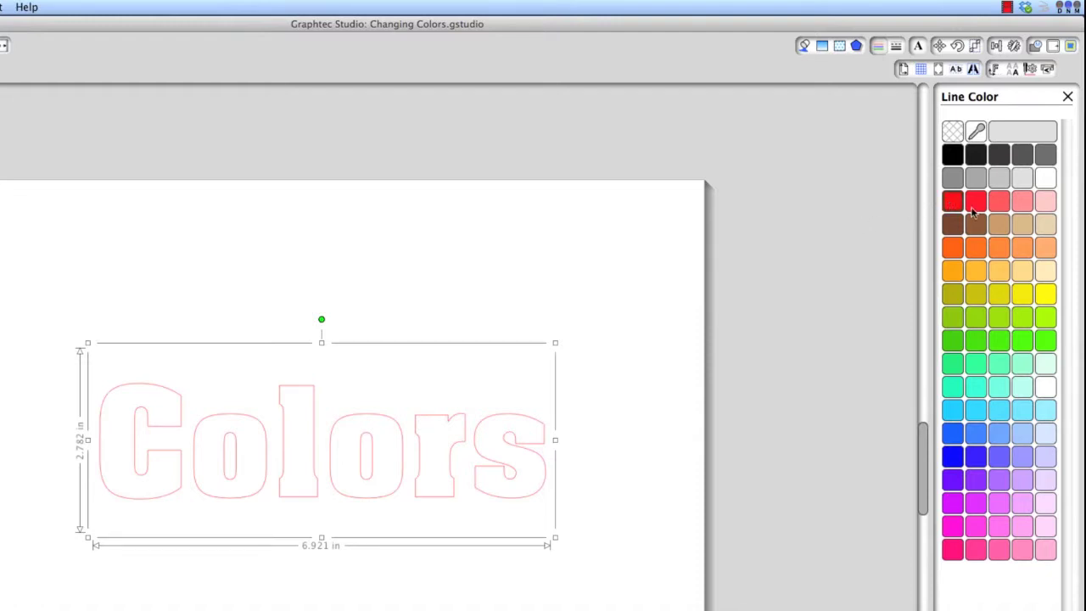
{"action": "left_click", "coordinate": [999, 225]}
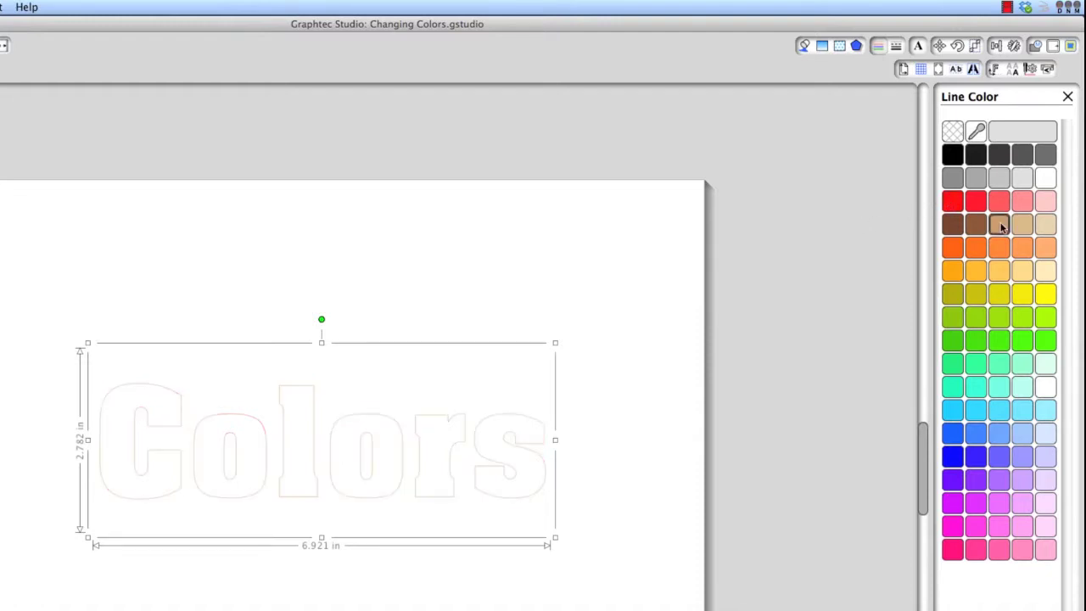
{"action": "left_click", "coordinate": [975, 270]}
{"action": "left_click", "coordinate": [953, 272]}
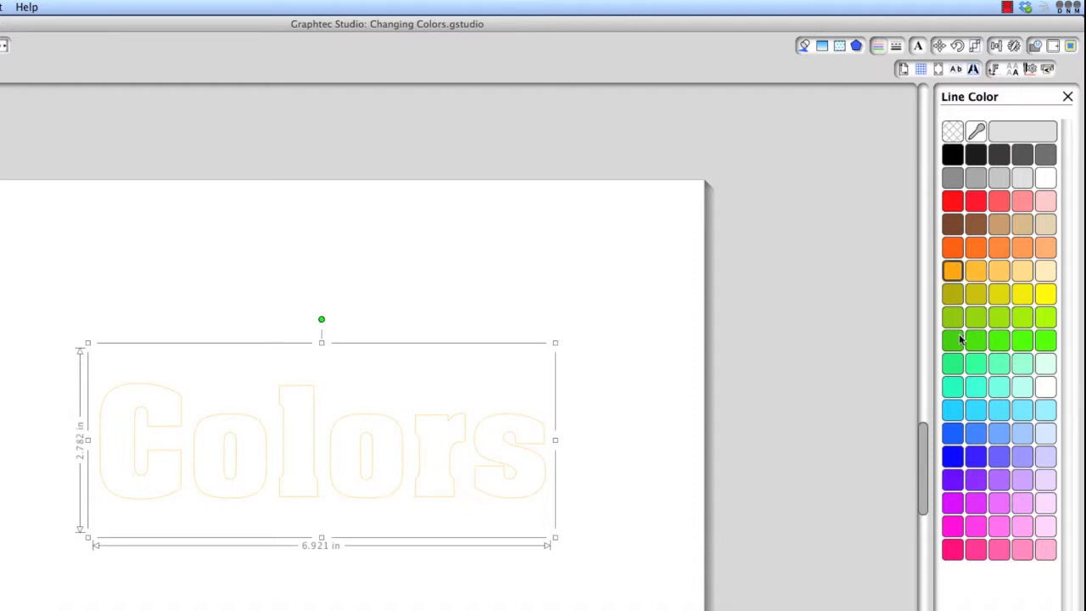
{"action": "left_click", "coordinate": [949, 415]}
{"action": "left_click", "coordinate": [951, 460]}
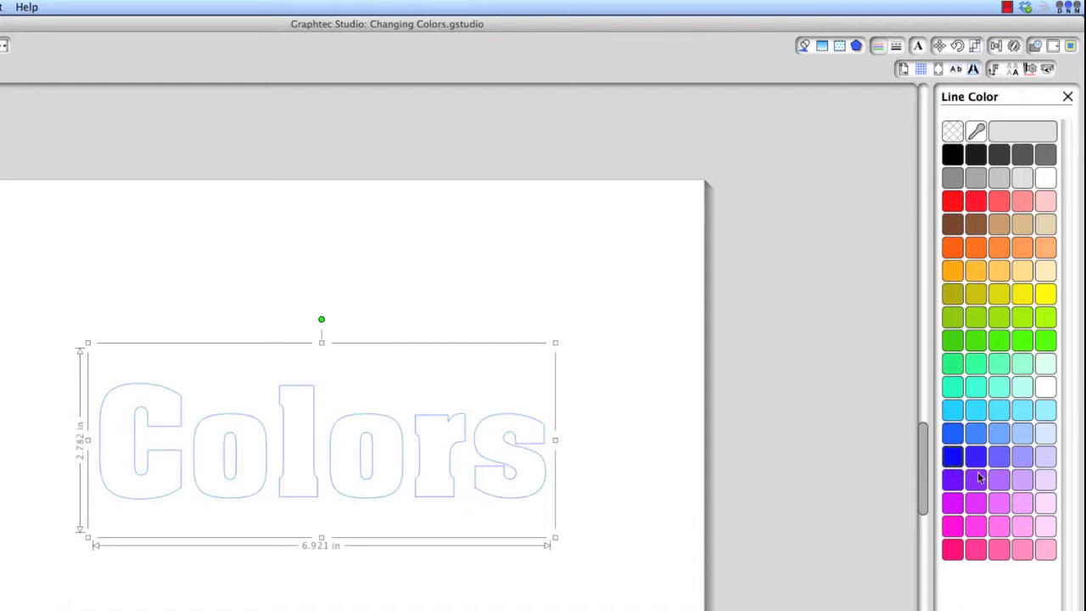
{"action": "left_click", "coordinate": [980, 481]}
{"action": "left_click", "coordinate": [976, 503]}
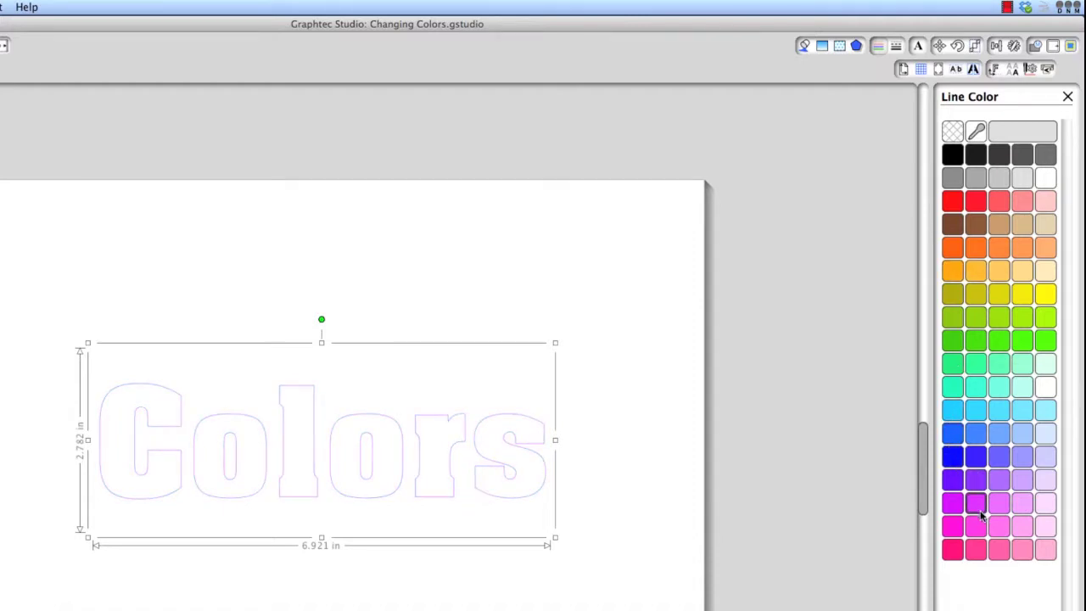
{"action": "left_click", "coordinate": [958, 472]}
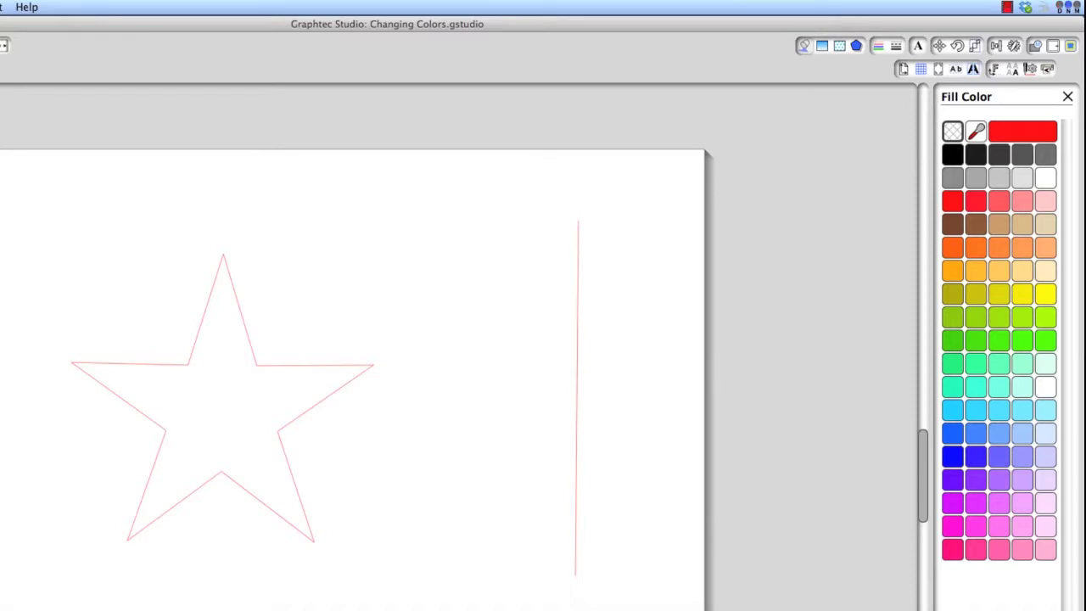
Try several dashed line styles and a dash-dot style on the star's outline, then return it to the solid line style
{"action": "left_click", "coordinate": [895, 47]}
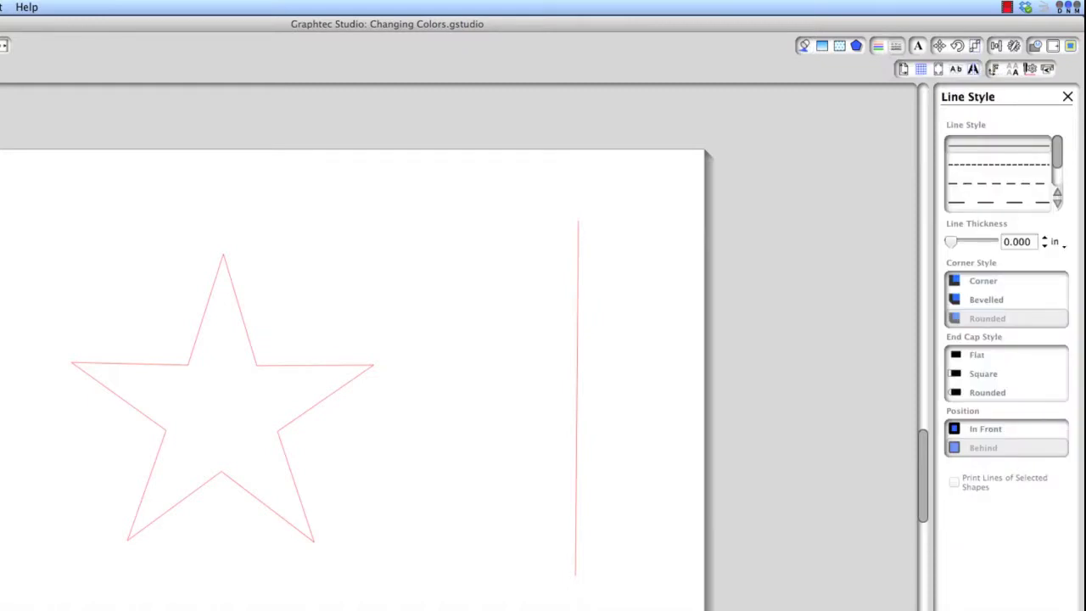
{"action": "left_click", "coordinate": [256, 367]}
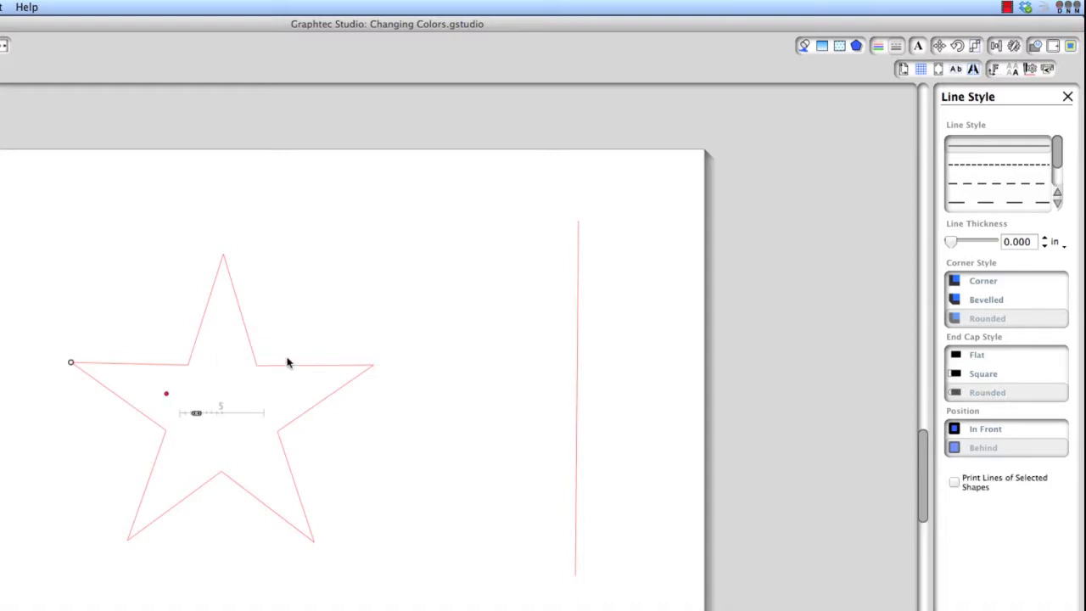
{"action": "left_click", "coordinate": [288, 365]}
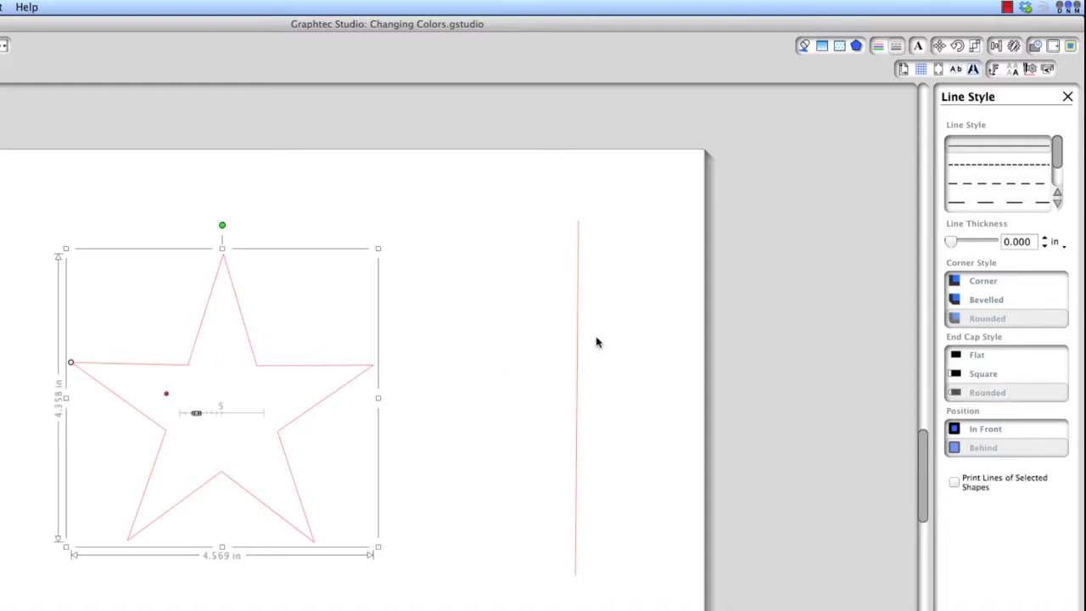
{"action": "left_click", "coordinate": [1001, 167]}
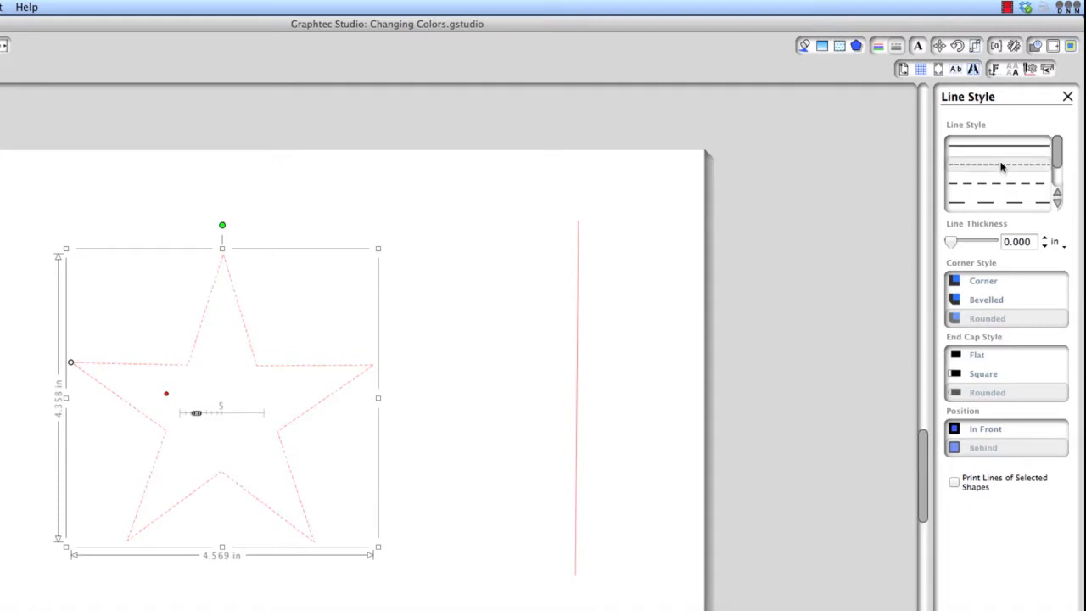
{"action": "left_click", "coordinate": [1002, 187]}
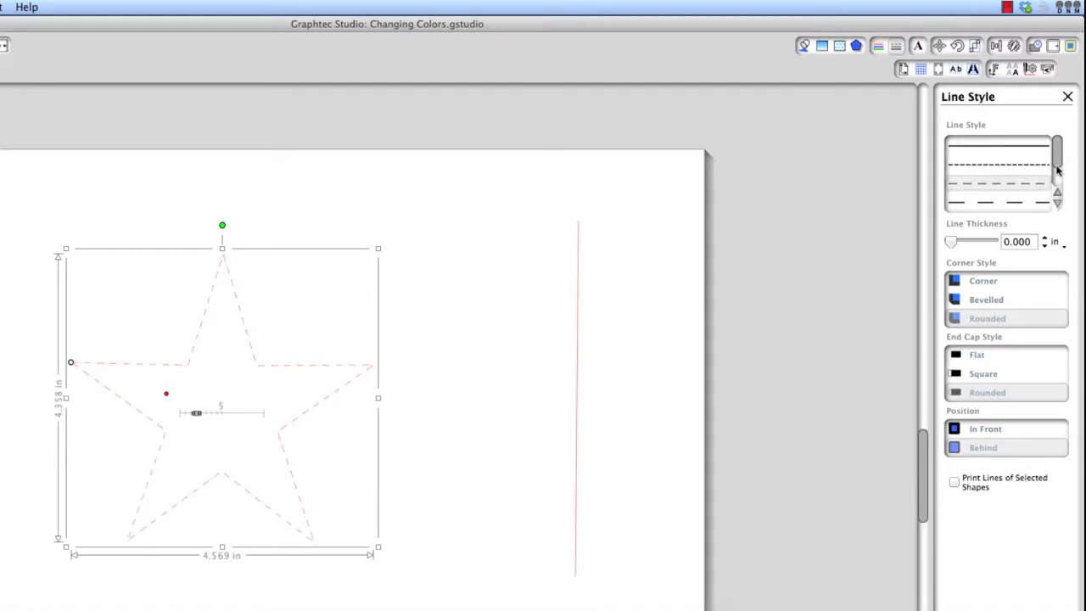
{"action": "scroll", "coordinate": [1039, 182], "scroll_direction": "down", "scroll_amount": 2}
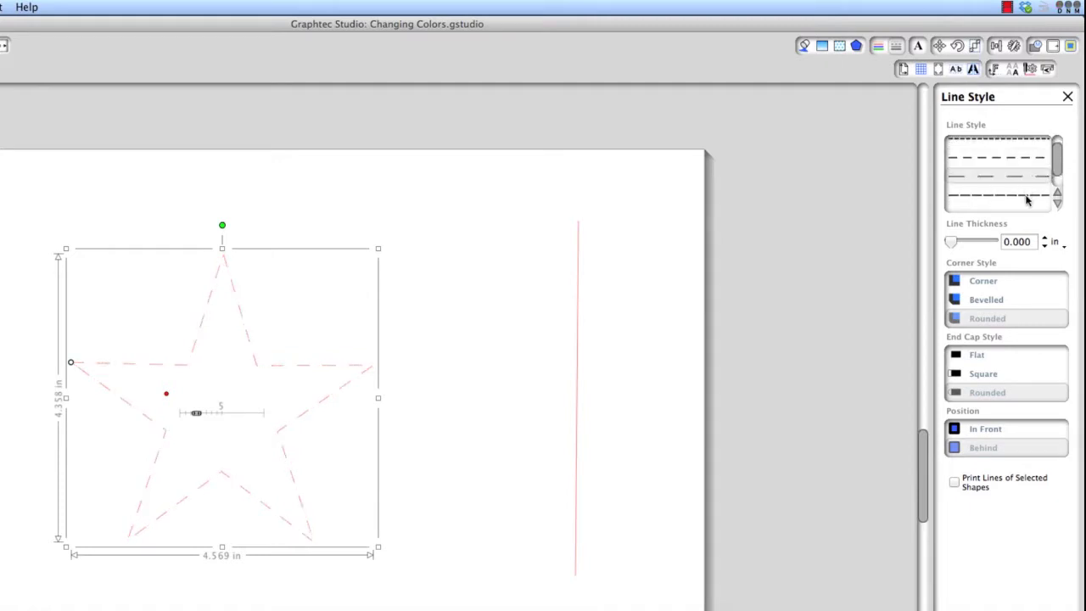
{"action": "left_click", "coordinate": [1028, 198]}
{"action": "left_click", "coordinate": [1057, 203]}
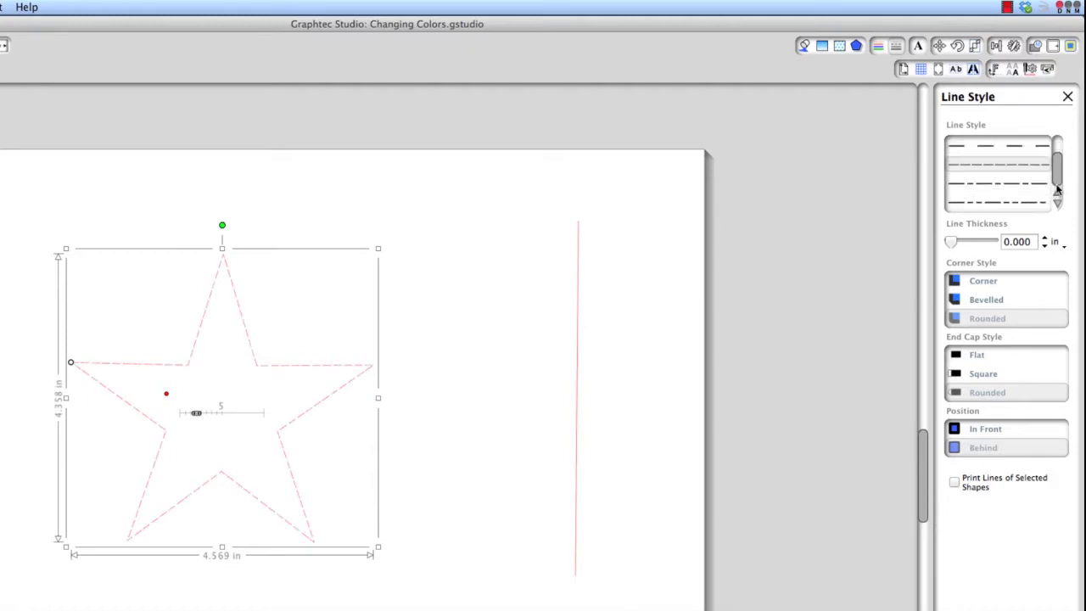
{"action": "left_click", "coordinate": [1034, 185]}
{"action": "scroll", "coordinate": [1052, 178], "scroll_direction": "up", "scroll_amount": 3}
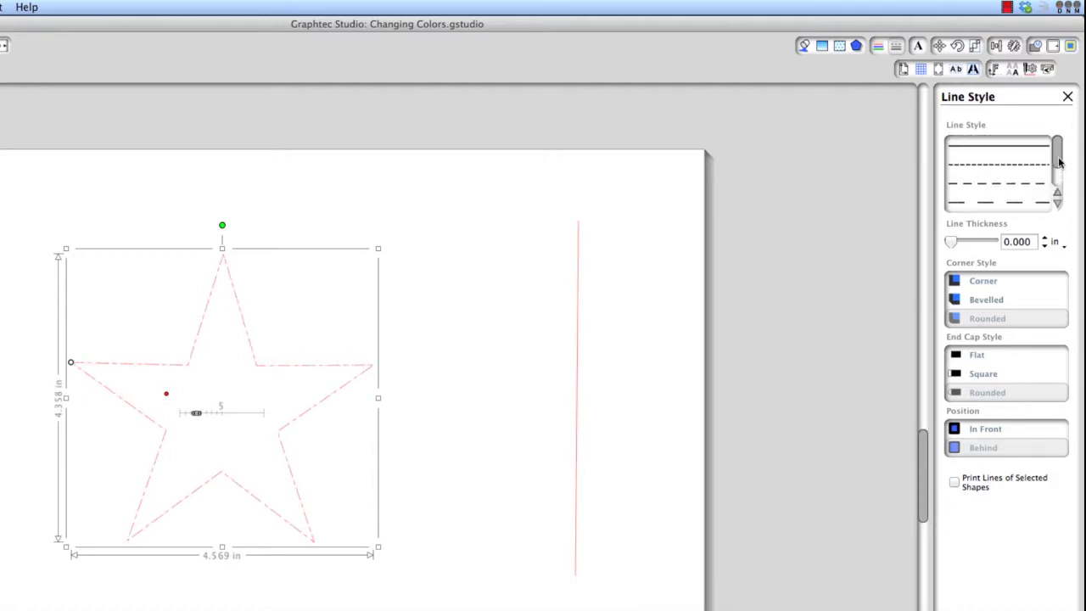
{"action": "left_click", "coordinate": [1022, 148]}
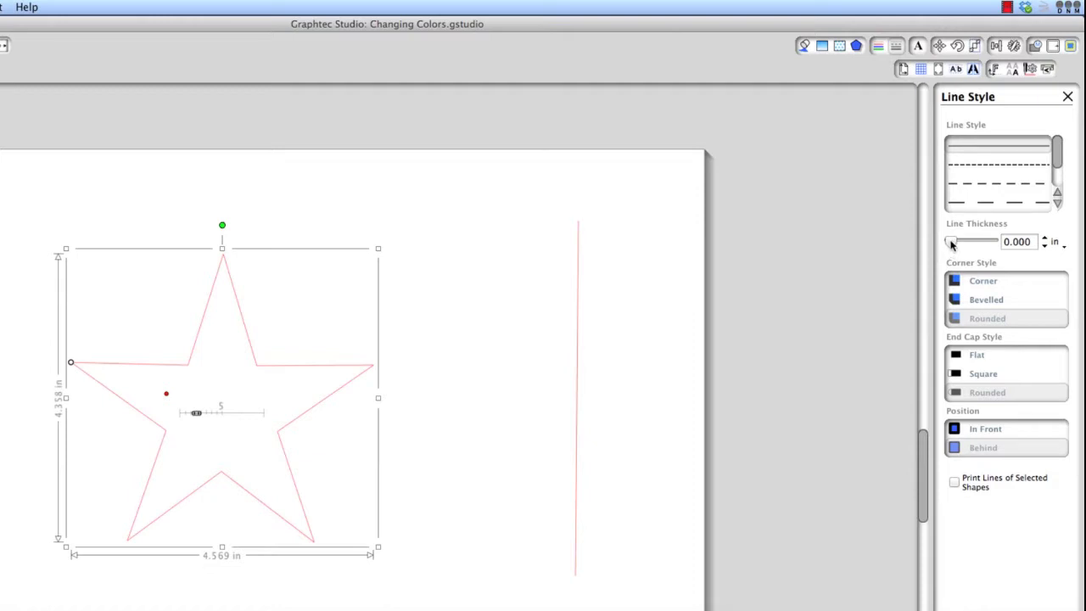
Thicken the star's outline to 0.031 in, then to 0.75 in, and undo a reduction to zero thickness
{"action": "left_click_drag", "start_coordinate": [951, 243], "coordinate": [976, 244]}
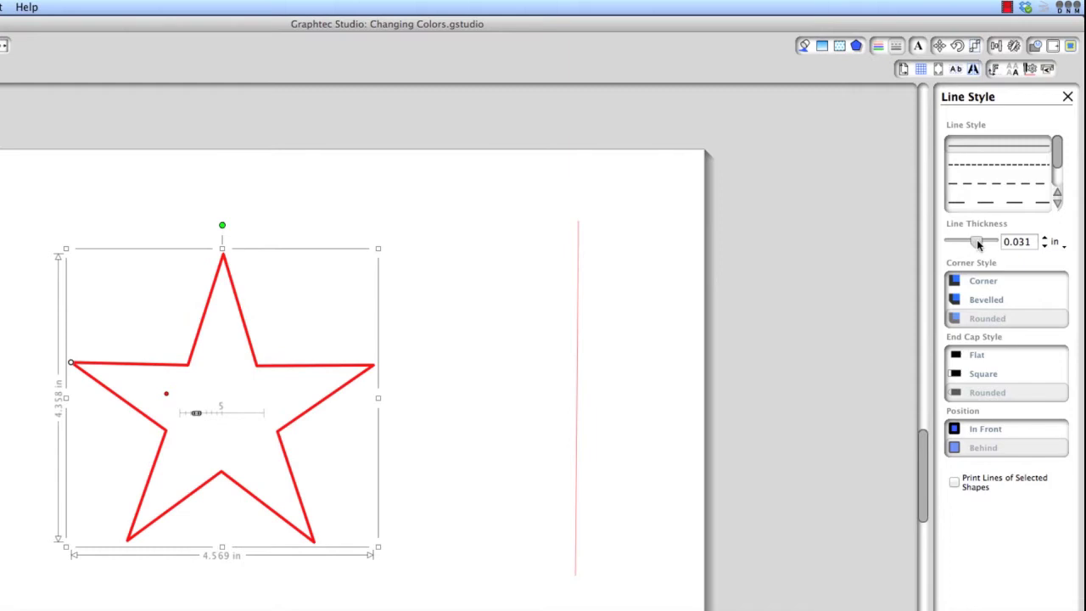
{"action": "double_click", "coordinate": [1030, 242]}
{"action": "type", "text": ".75"}
{"action": "key", "text": "Return"}
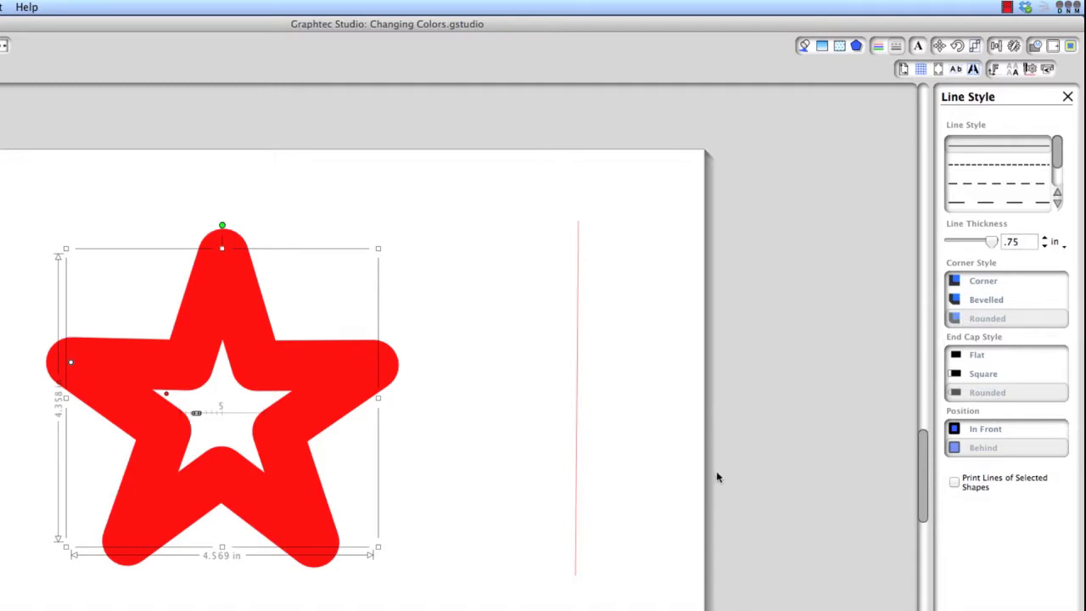
{"action": "left_click_drag", "start_coordinate": [991, 242], "coordinate": [951, 244]}
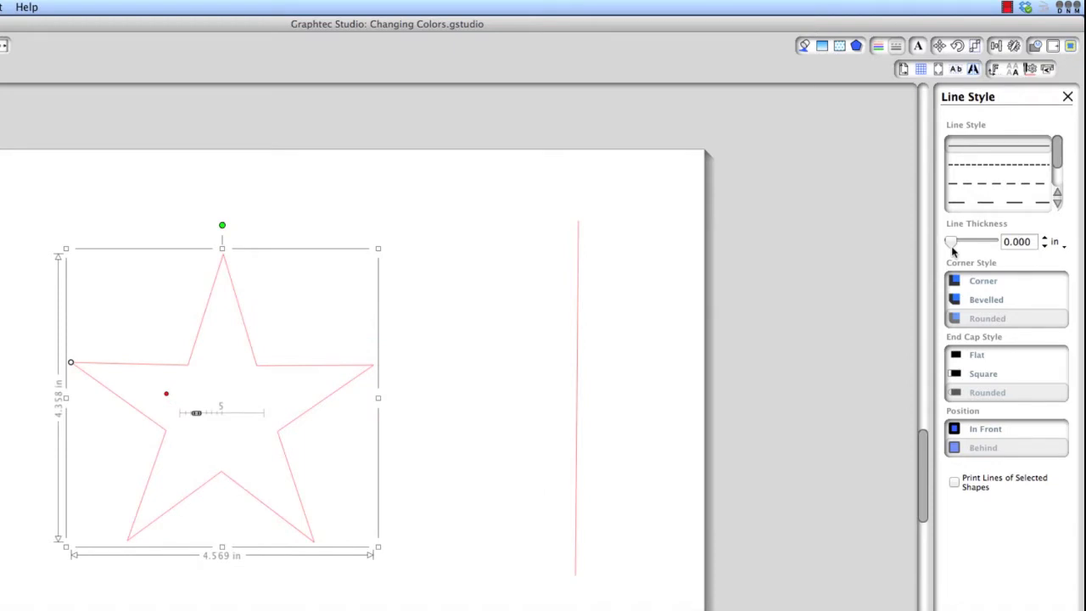
{"action": "key", "text": "super+z"}
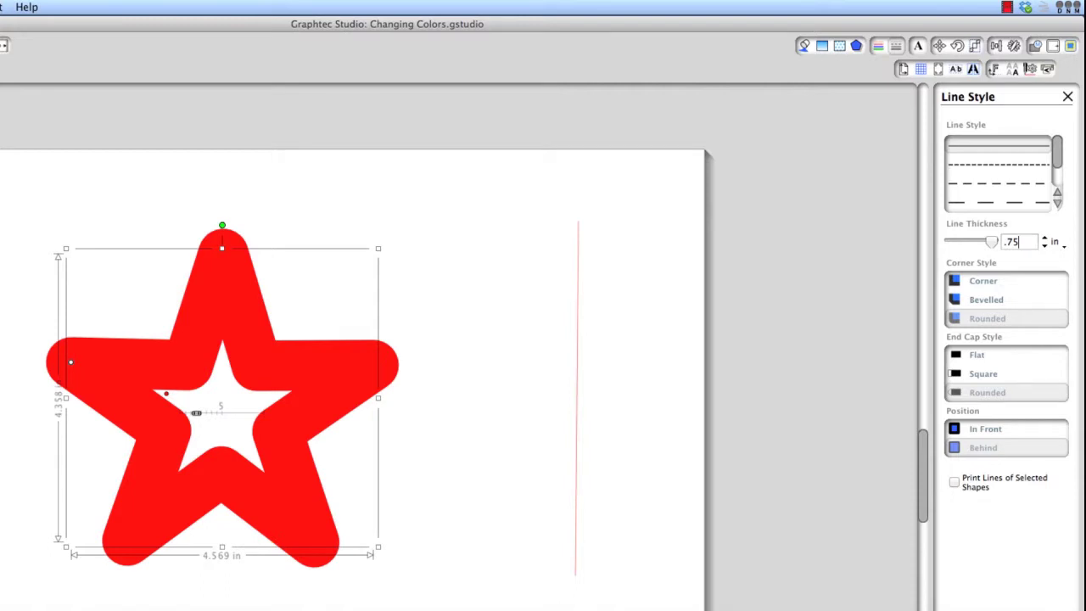
Switch the star's thick outline through the Corner, Bevelled and Rounded corner styles, finishing on Corner
{"action": "left_click", "coordinate": [988, 281]}
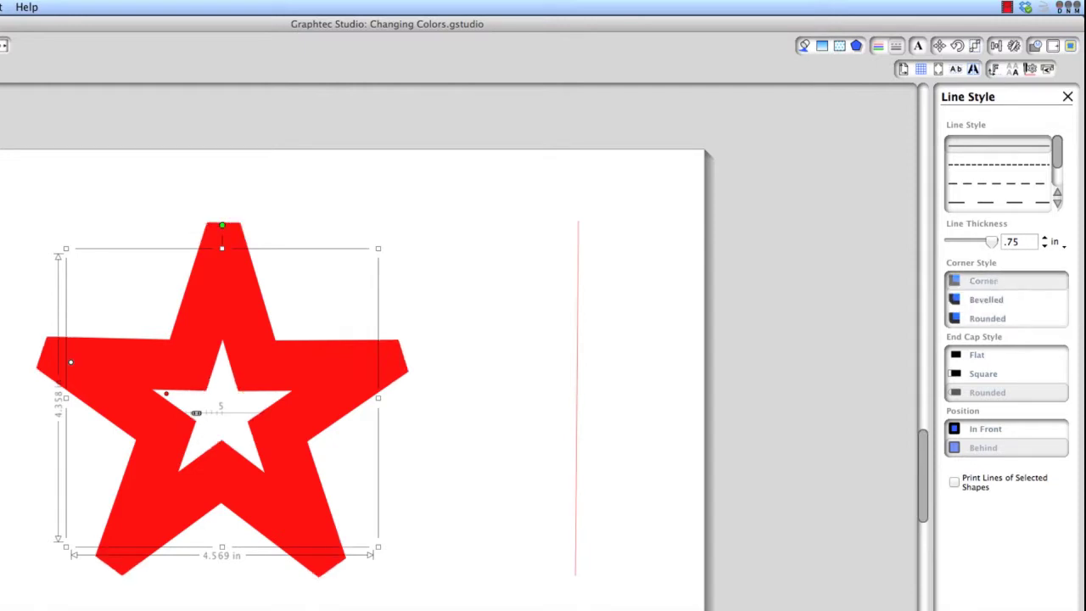
{"action": "left_click", "coordinate": [1001, 301]}
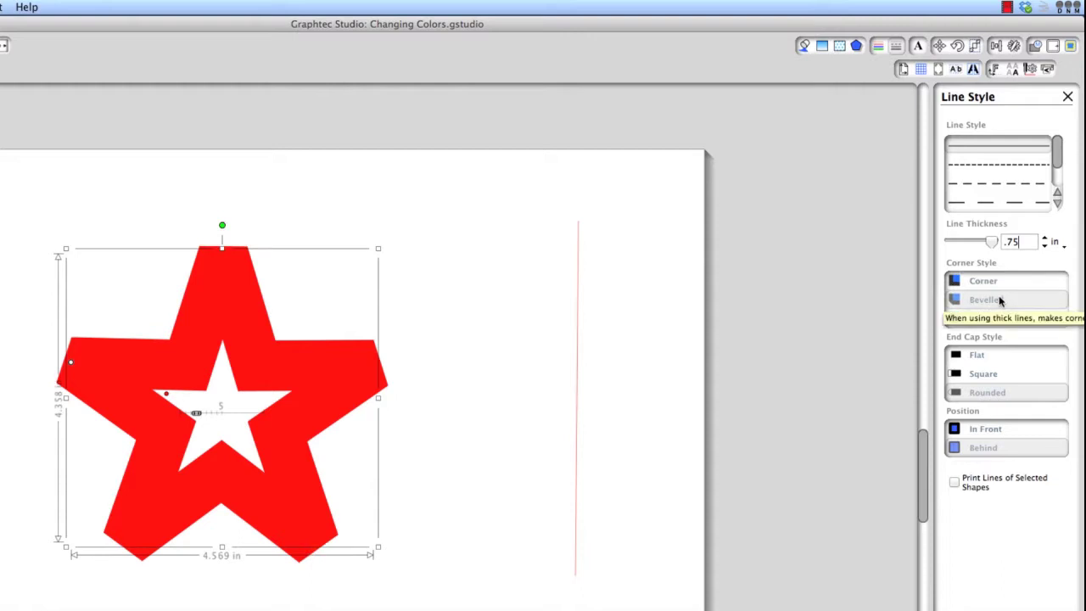
{"action": "left_click", "coordinate": [994, 317]}
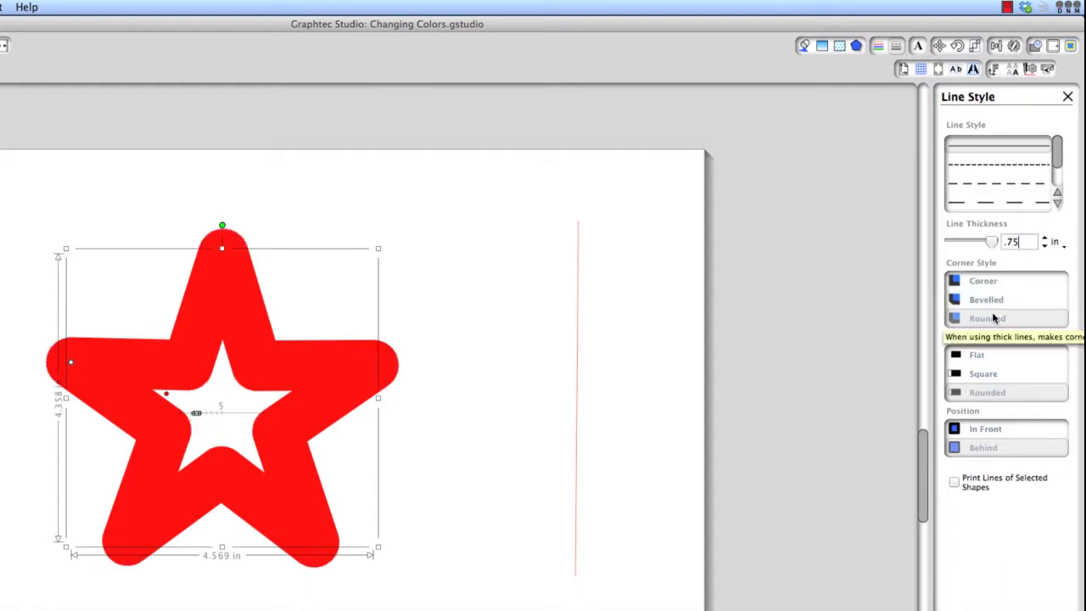
{"action": "left_click", "coordinate": [997, 300]}
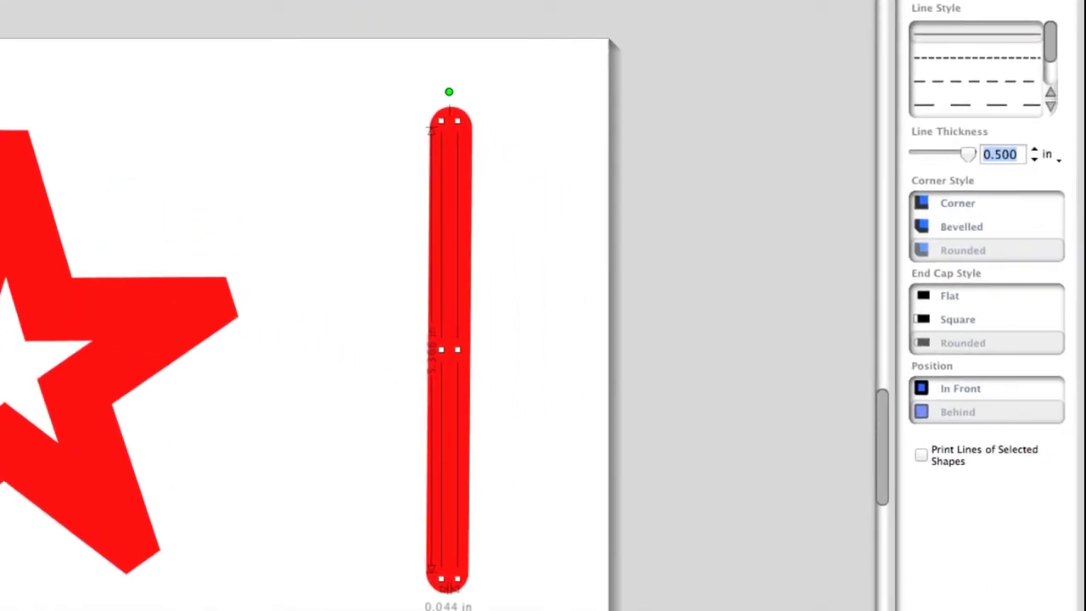
Try the Flat and Square end cap styles on the thick vertical line, then return it to Rounded
{"action": "left_click", "coordinate": [976, 296]}
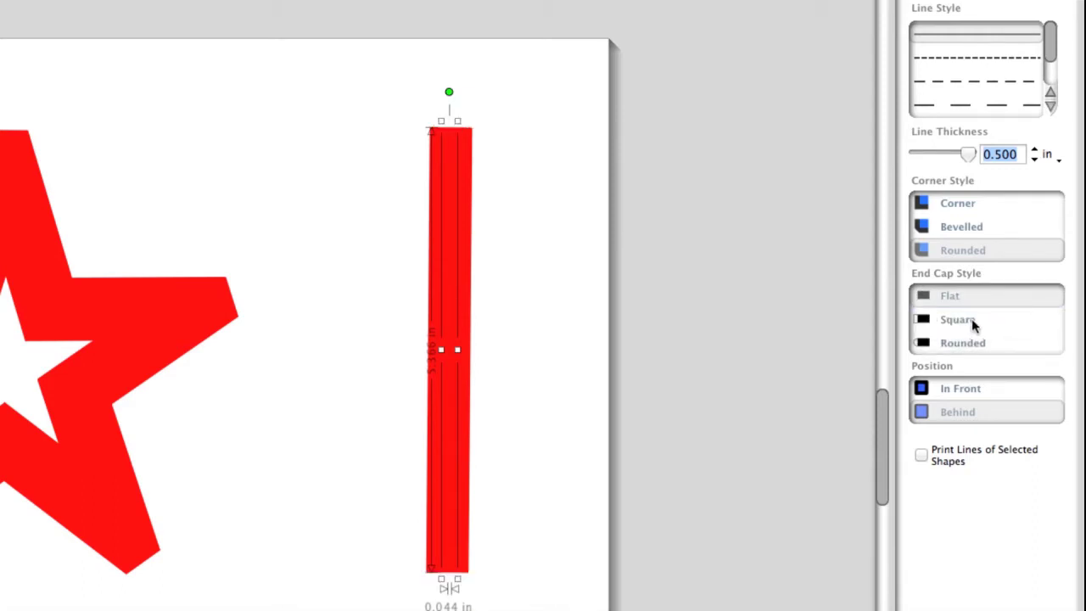
{"action": "left_click", "coordinate": [969, 318]}
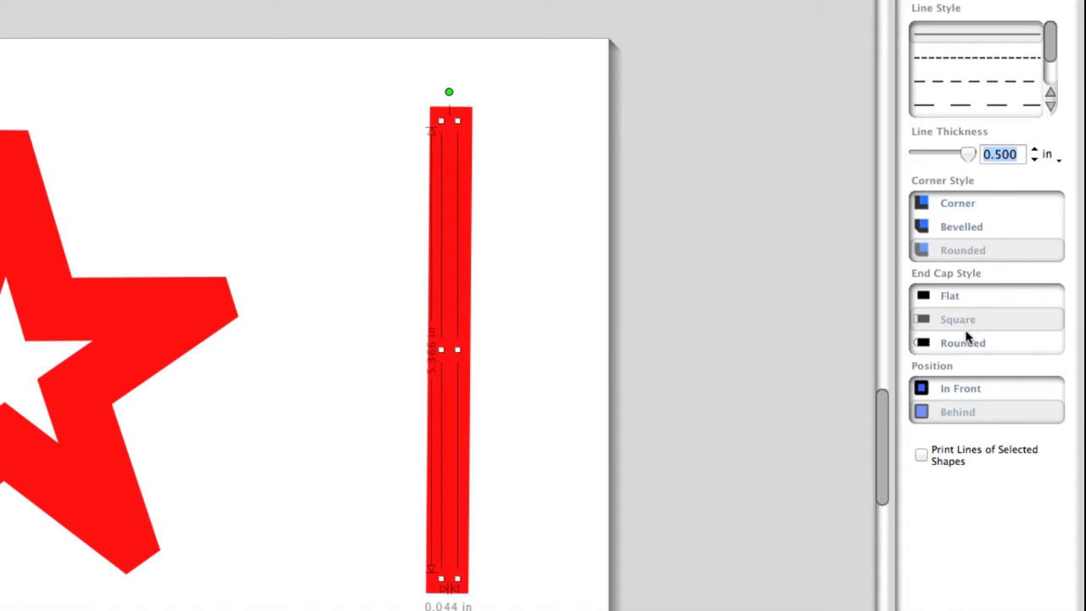
{"action": "left_click", "coordinate": [961, 341]}
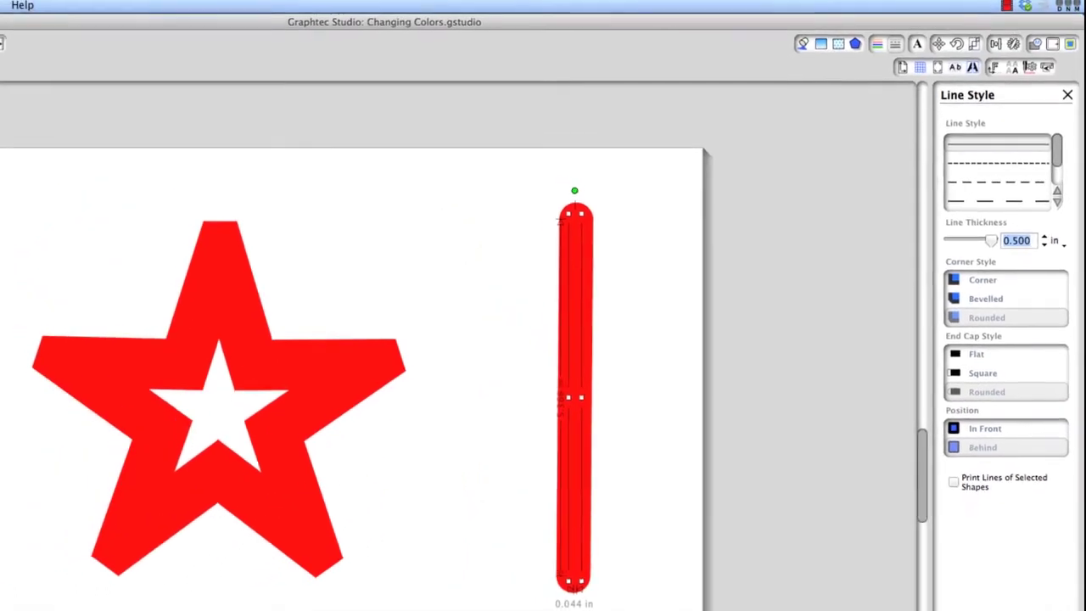
Position the blue star's outline in front of its fill and back behind it, and enable printing the lines of selected shapes
{"action": "left_click", "coordinate": [196, 413]}
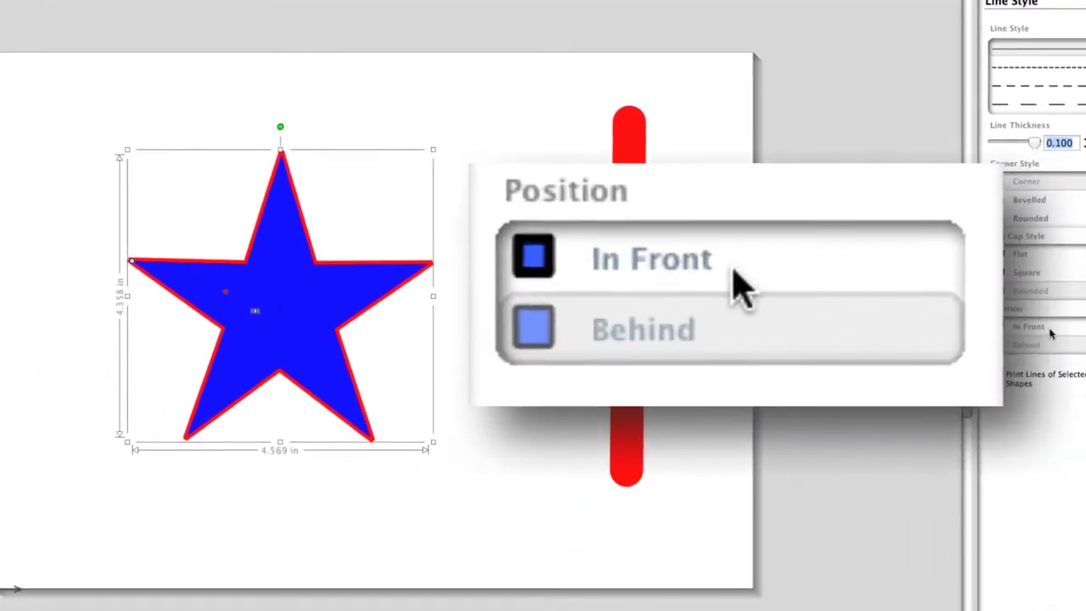
{"action": "left_click", "coordinate": [996, 430]}
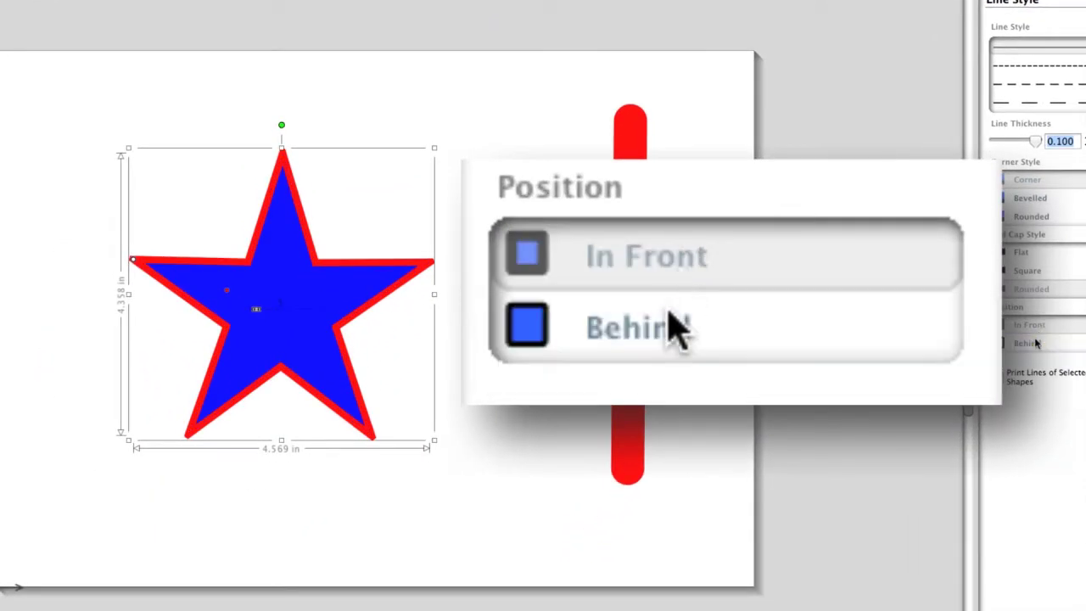
{"action": "left_click", "coordinate": [1038, 343]}
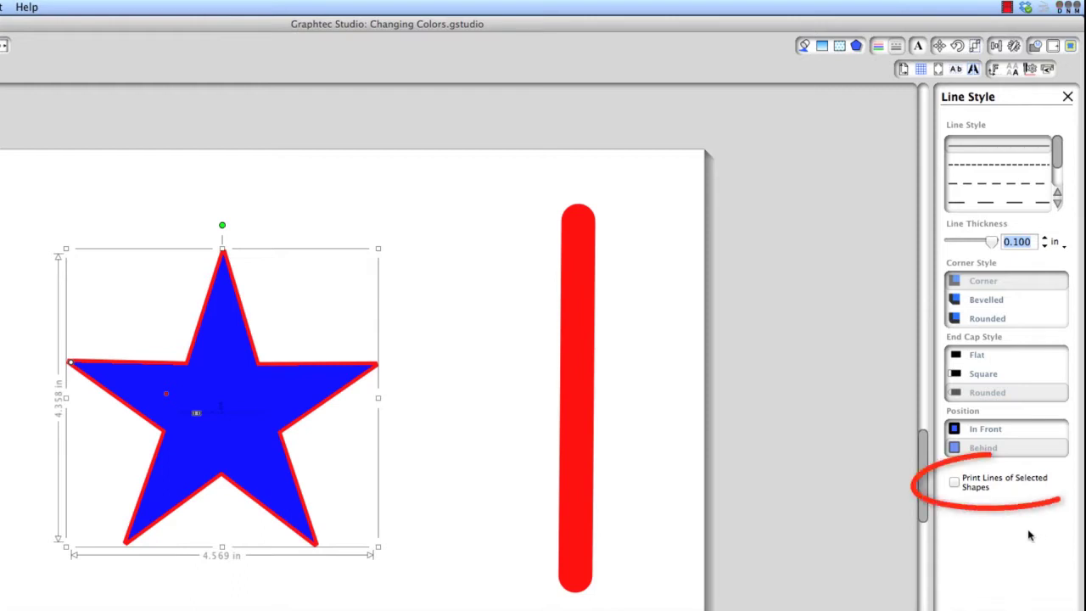
{"action": "left_click", "coordinate": [955, 482]}
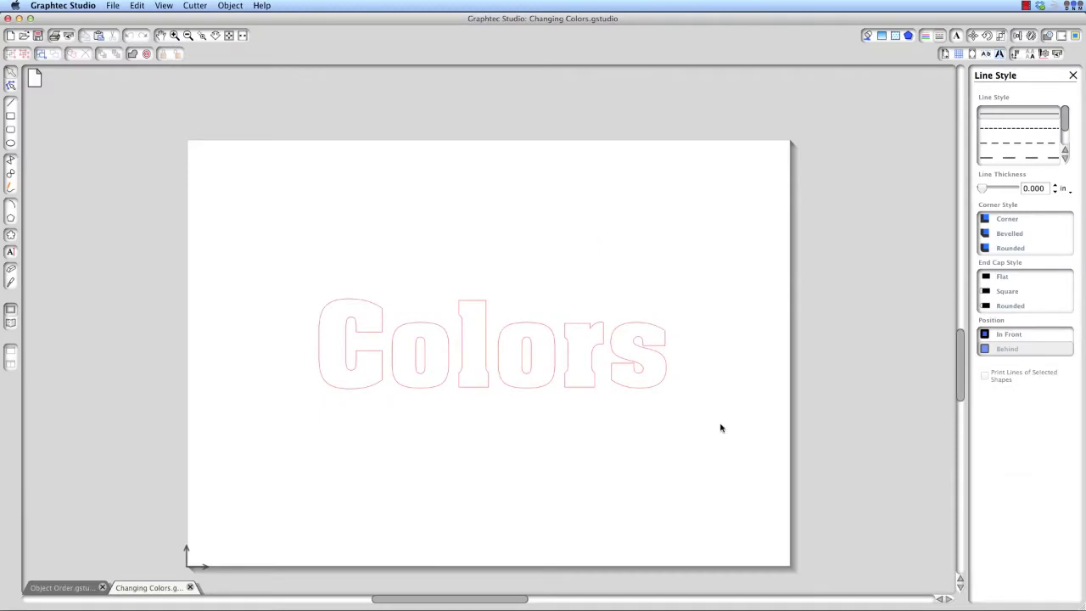
Try red, orange and green fill colors on the "Colors" text, then clear its fill
{"action": "left_click", "coordinate": [665, 366]}
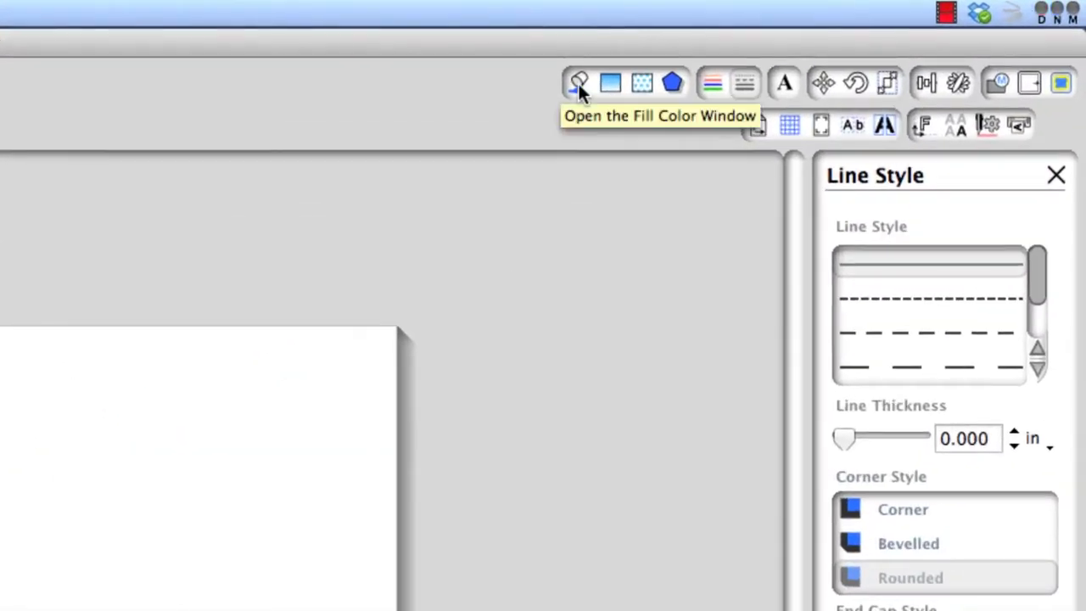
{"action": "left_click", "coordinate": [577, 85]}
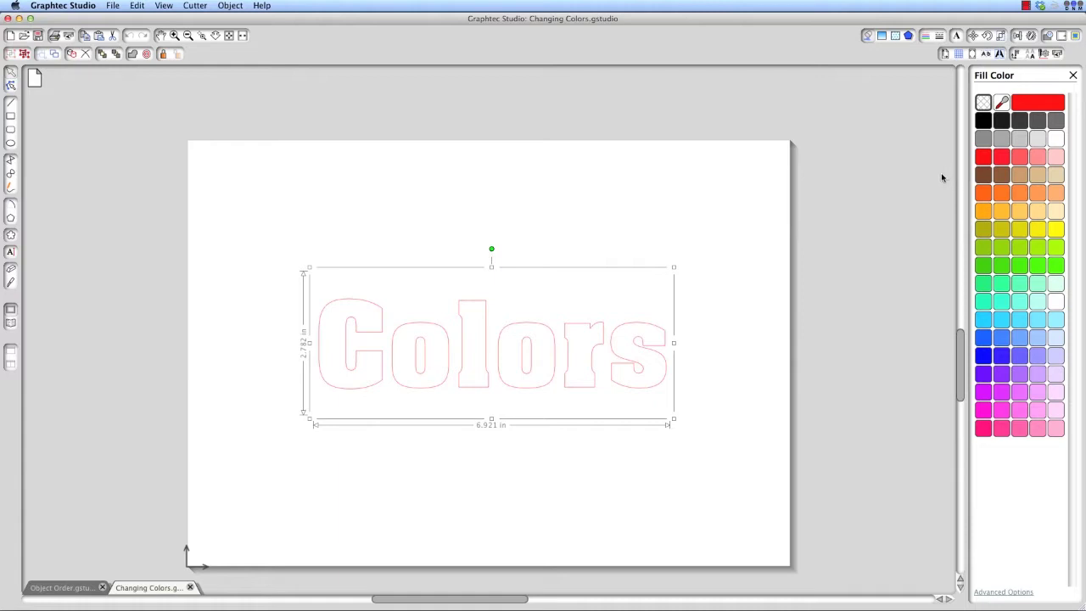
{"action": "left_click", "coordinate": [982, 159]}
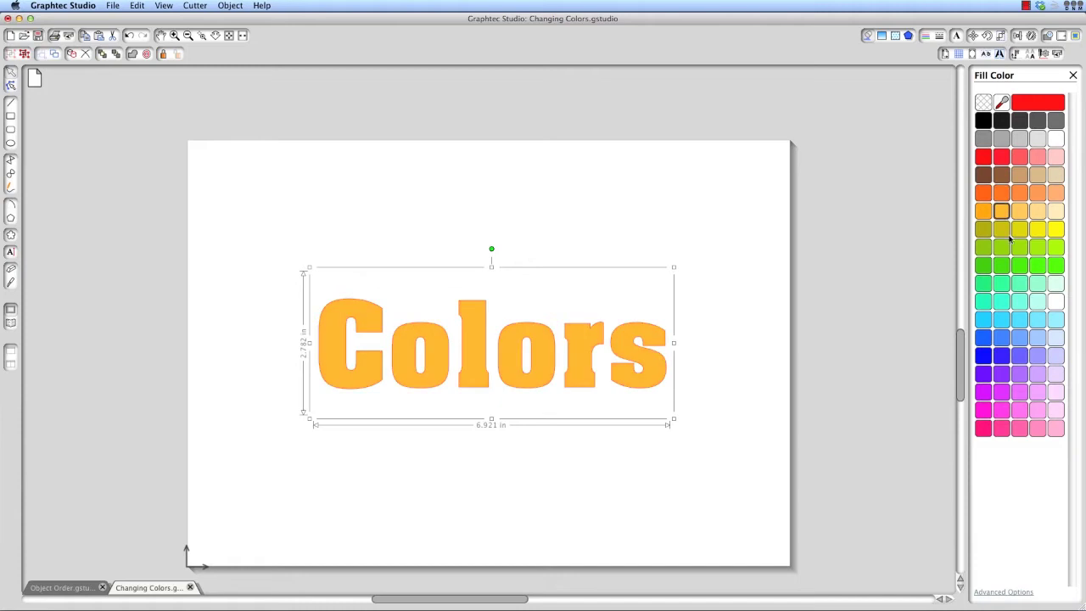
{"action": "left_click", "coordinate": [1001, 266]}
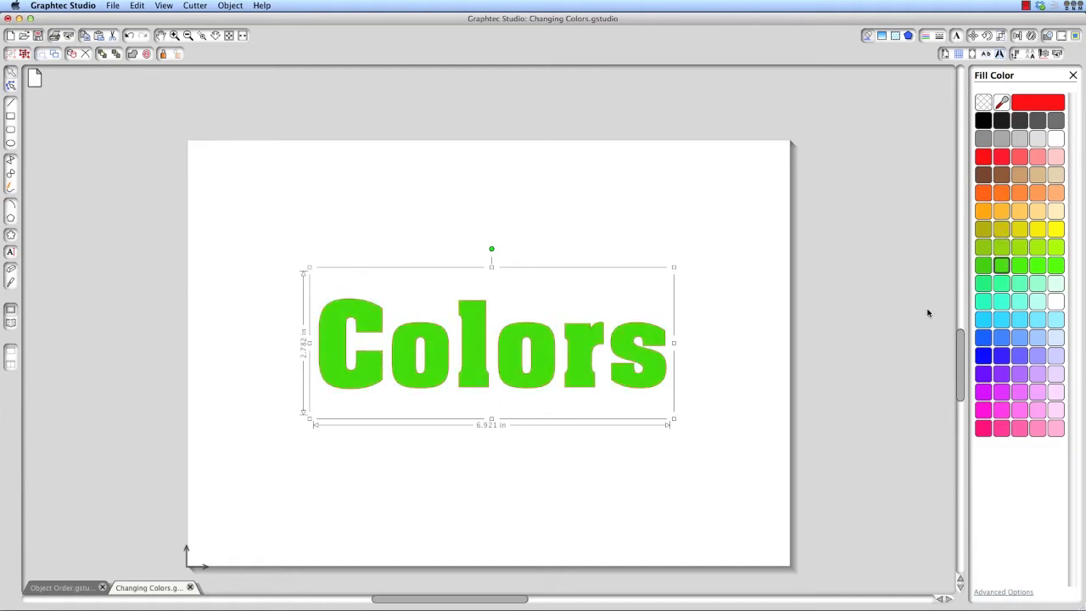
{"action": "left_click", "coordinate": [983, 101]}
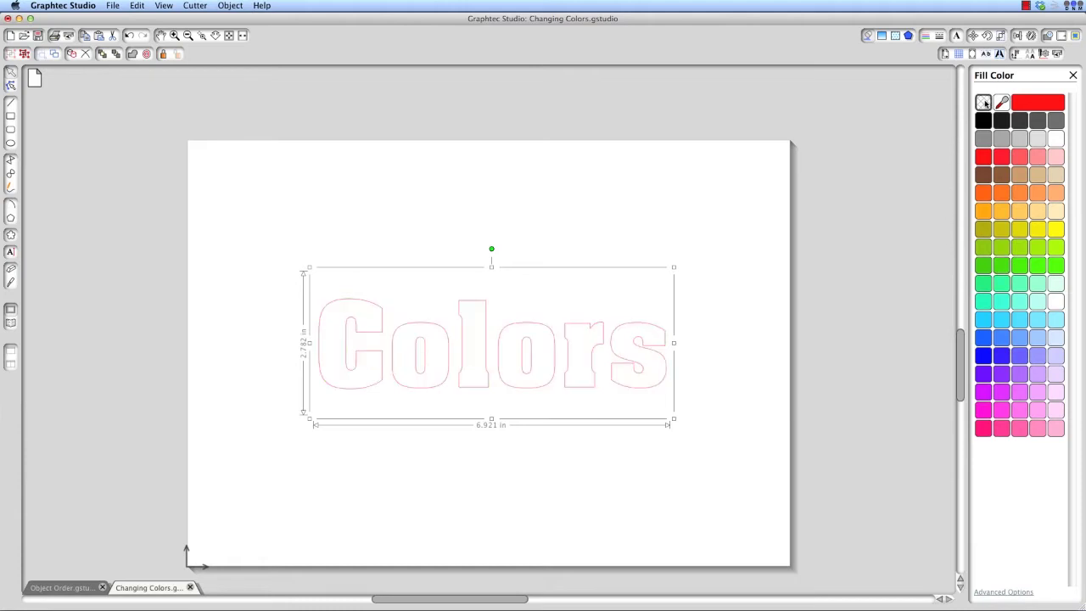
Fill the "Colors" text with red and set its line color to transparent
{"action": "left_click", "coordinate": [982, 158]}
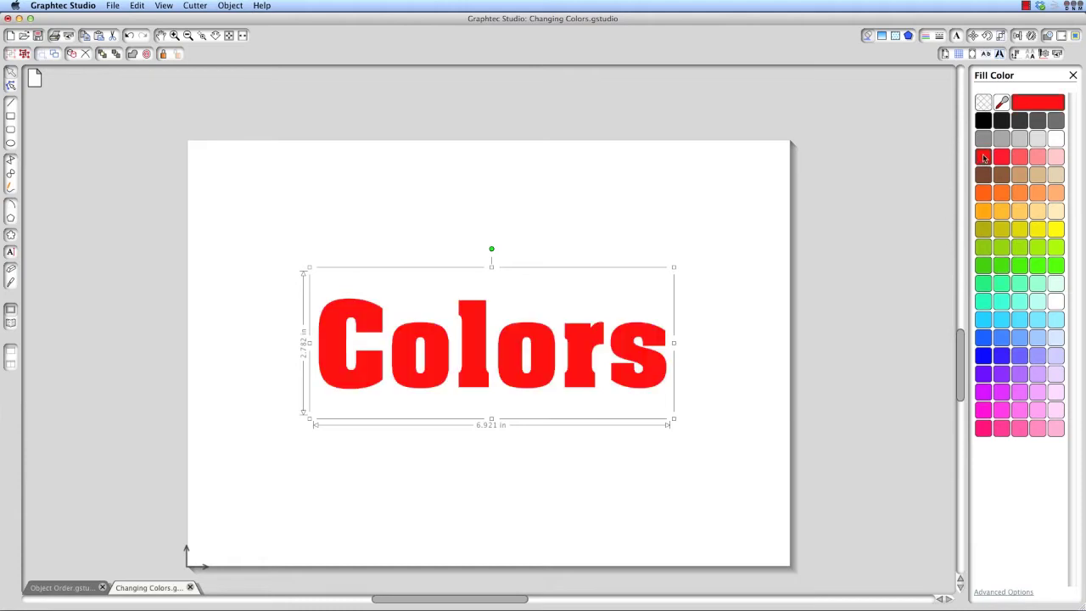
{"action": "left_click", "coordinate": [925, 37]}
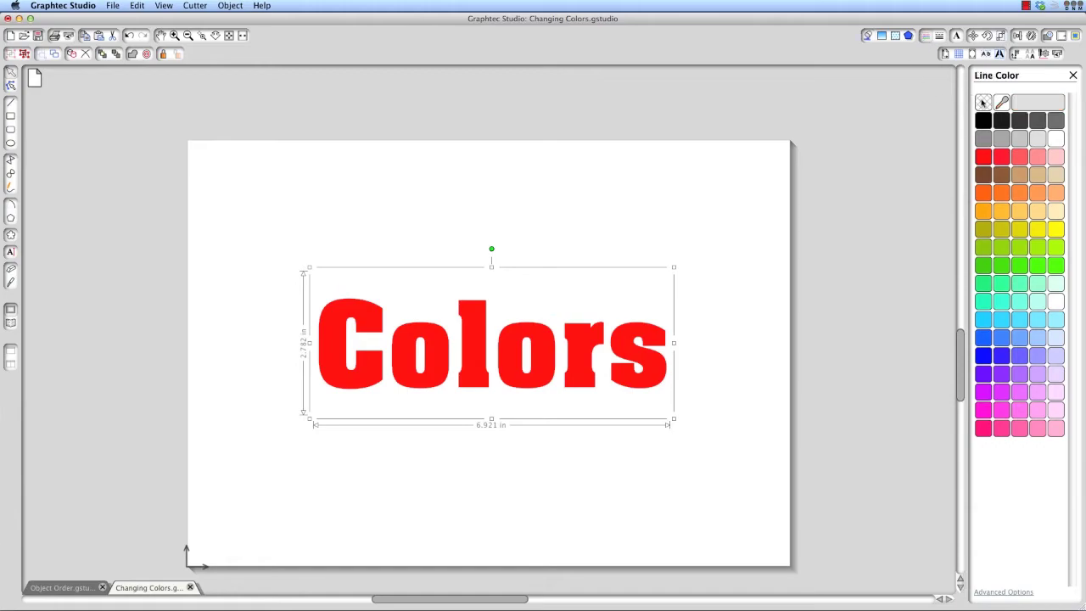
{"action": "left_click", "coordinate": [983, 102]}
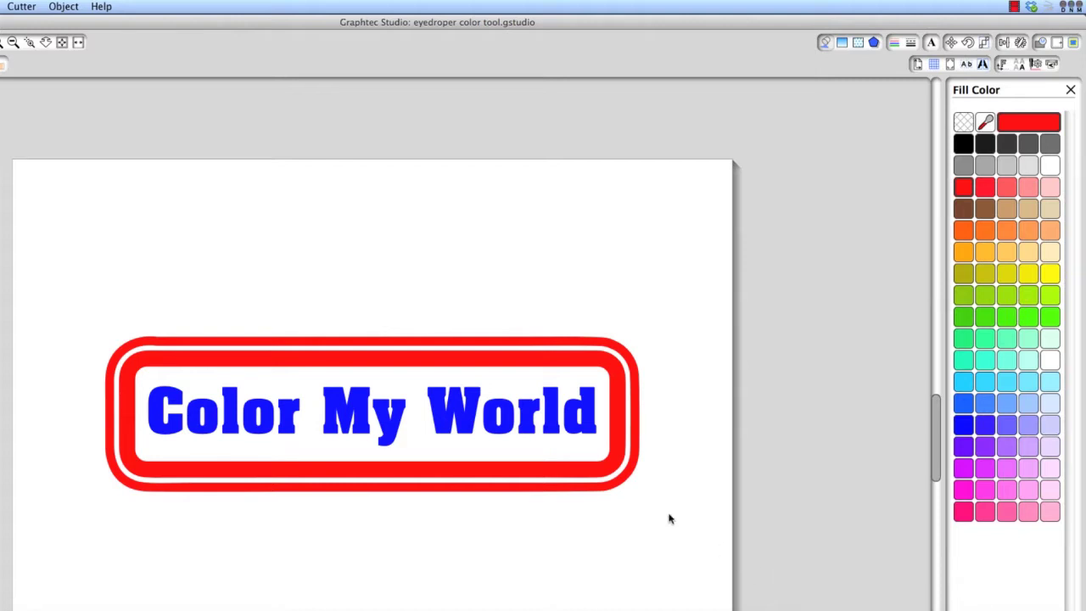
Fill the red frame around "Color My World" with the text's blue, sampled with the eyedropper
{"action": "left_click", "coordinate": [630, 473]}
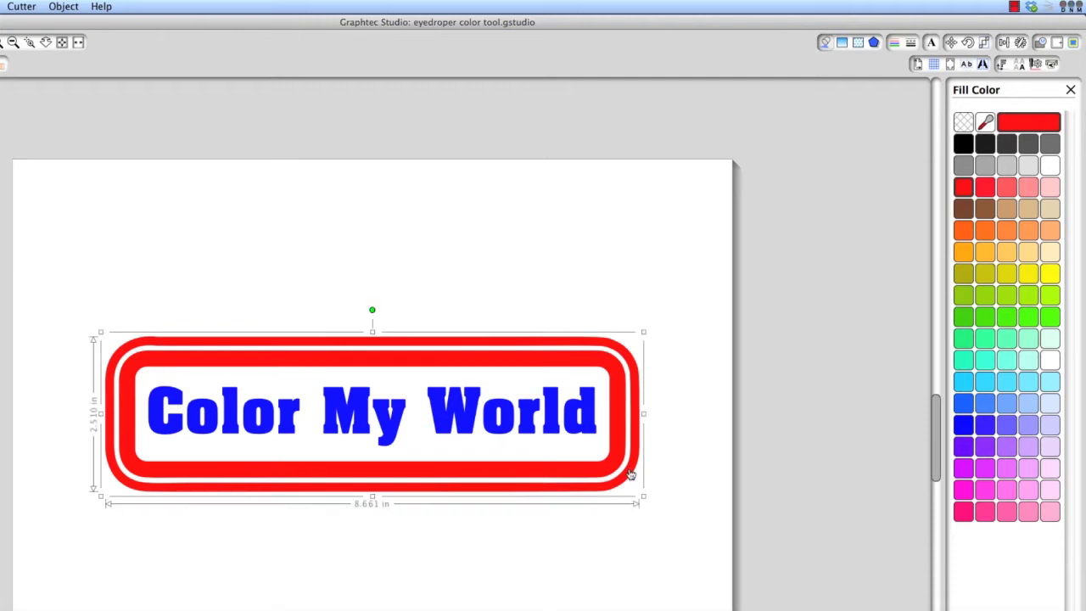
{"action": "left_click", "coordinate": [985, 122]}
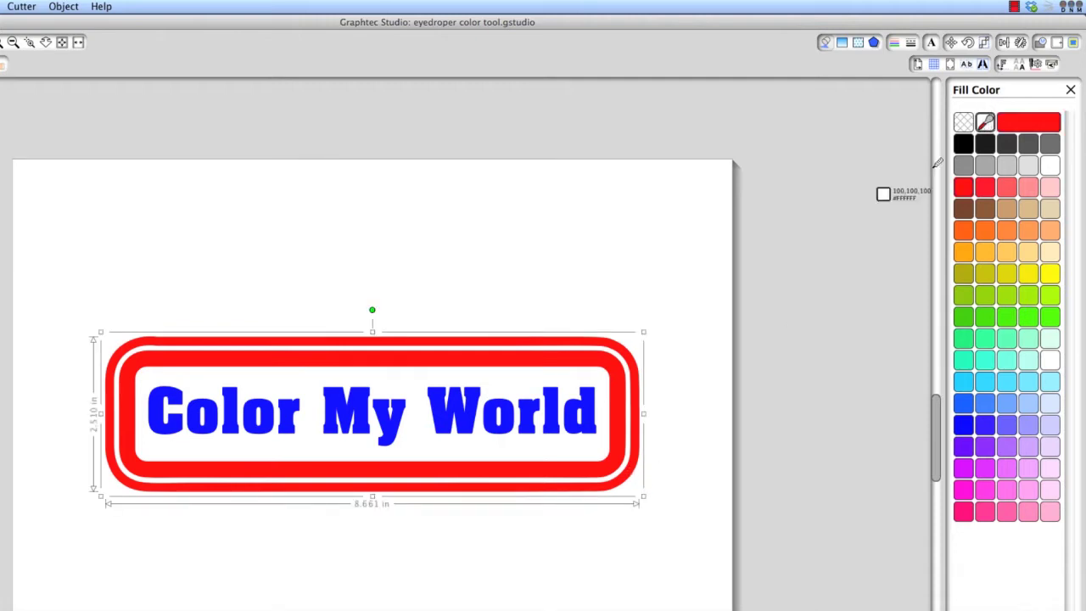
{"action": "left_click", "coordinate": [470, 404]}
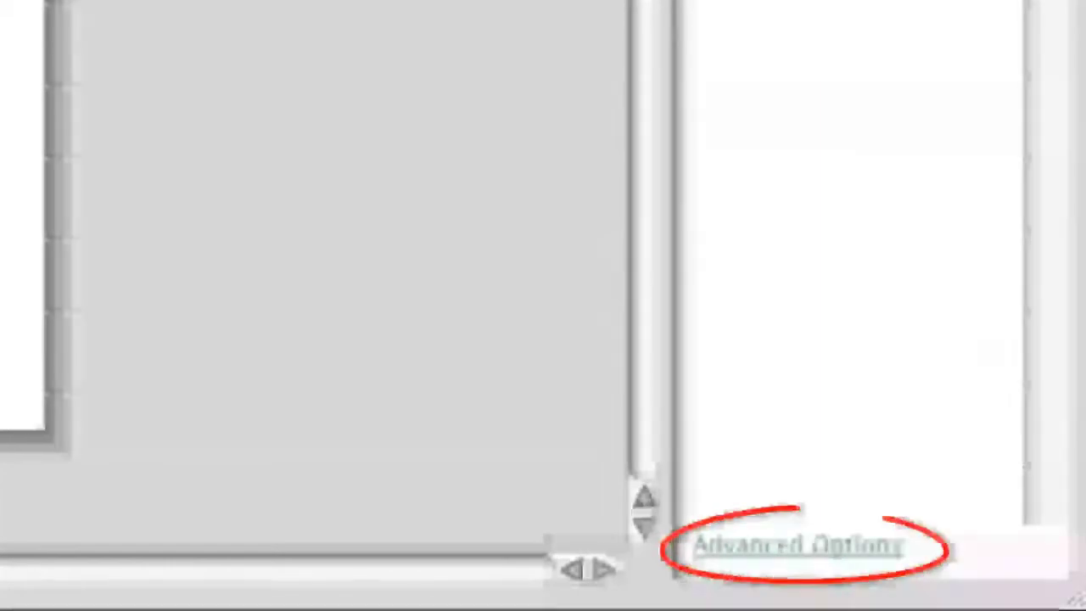
Shift the outer frame's fill to violet-blue 3E16FE with 0% transparency in the advanced color options, and return to the basic options
{"action": "left_click", "coordinate": [833, 552]}
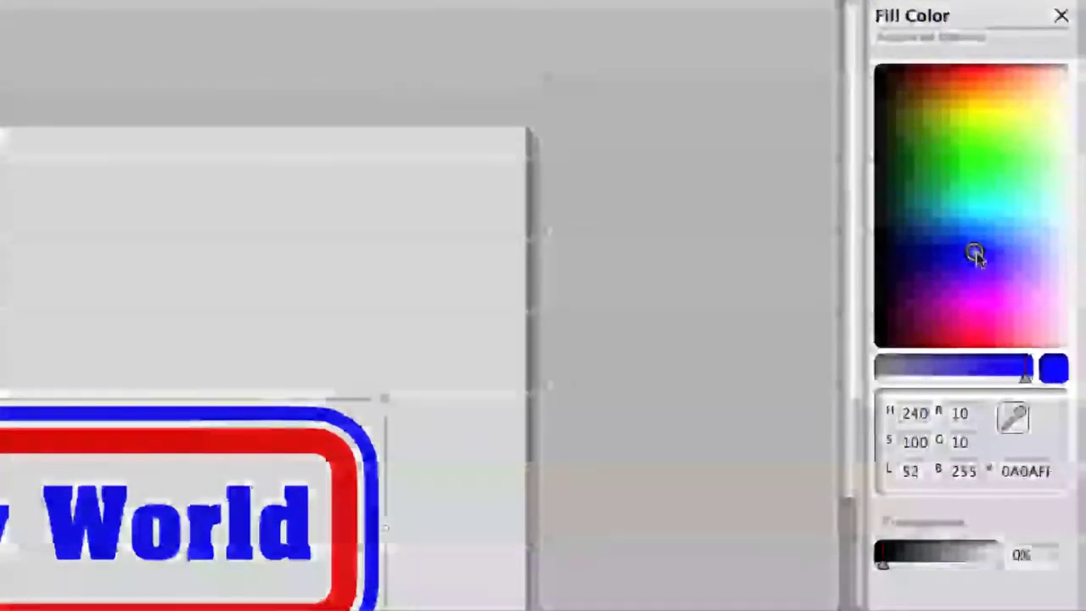
{"action": "mouse_move", "coordinate": [972, 252]}
{"action": "left_mouse_down"}
{"action": "mouse_move", "coordinate": [989, 245]}
{"action": "mouse_move", "coordinate": [992, 220]}
{"action": "mouse_move", "coordinate": [958, 201]}
{"action": "mouse_move", "coordinate": [957, 259]}
{"action": "mouse_move", "coordinate": [969, 270]}
{"action": "mouse_move", "coordinate": [978, 262]}
{"action": "left_mouse_up"}
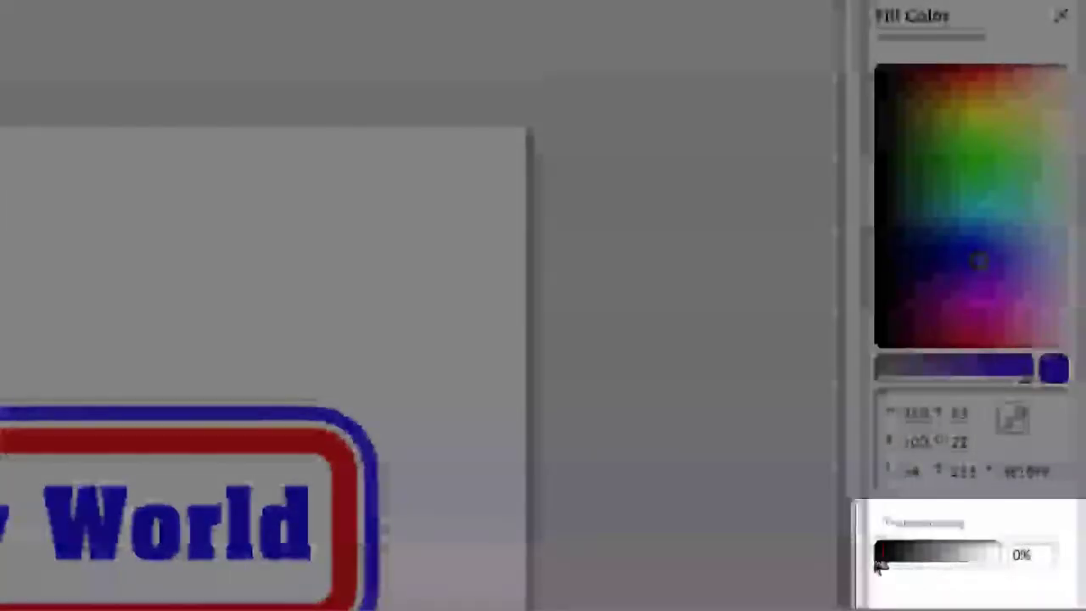
{"action": "mouse_move", "coordinate": [882, 572]}
{"action": "left_mouse_down"}
{"action": "mouse_move", "coordinate": [979, 582]}
{"action": "mouse_move", "coordinate": [880, 584]}
{"action": "left_mouse_up"}
{"action": "left_click", "coordinate": [1027, 554]}
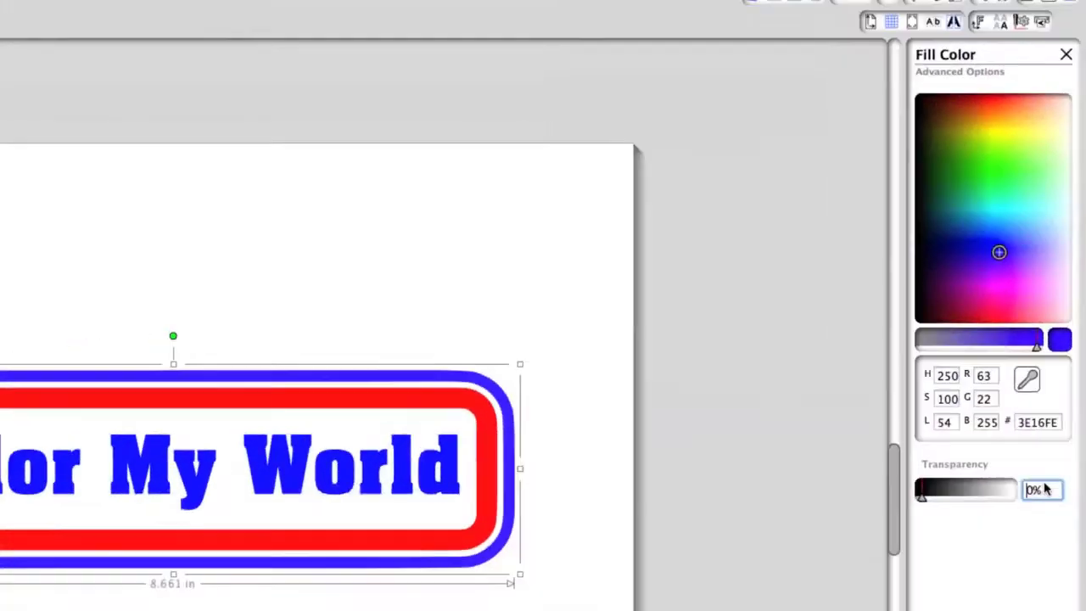
{"action": "key", "text": "Return"}
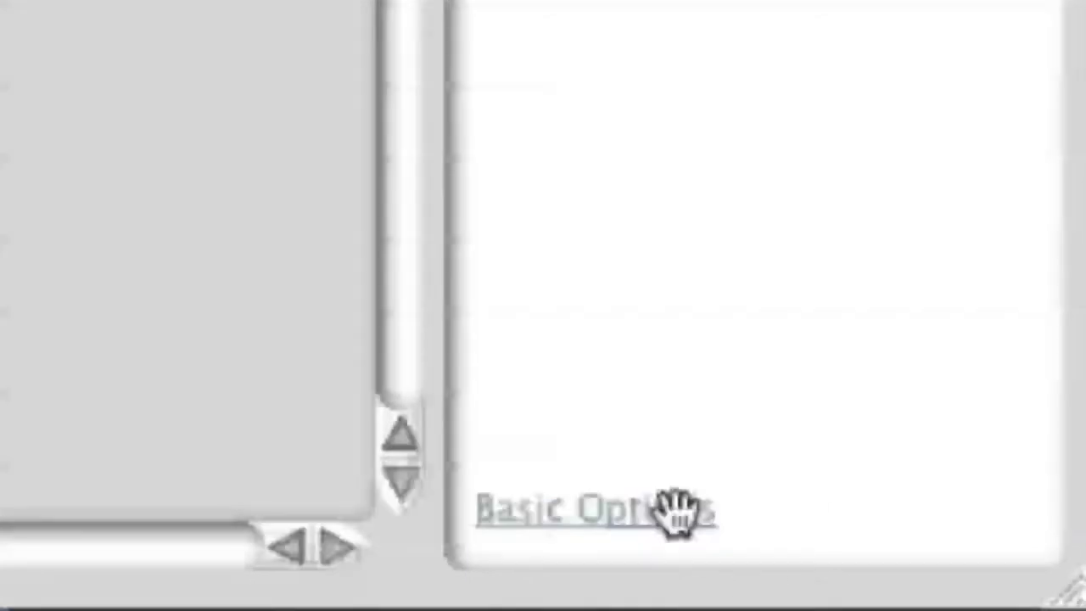
{"action": "left_click", "coordinate": [632, 508]}
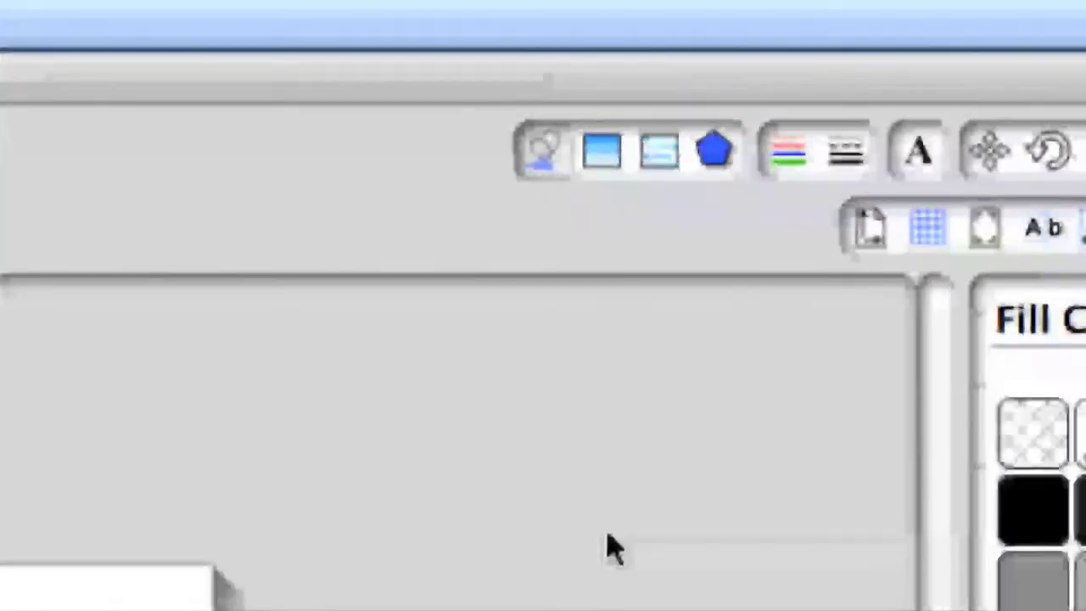
Fill the "Color My World" text with the blue-to-white gradient, running vertically from blue at the top
{"action": "left_click", "coordinate": [602, 159]}
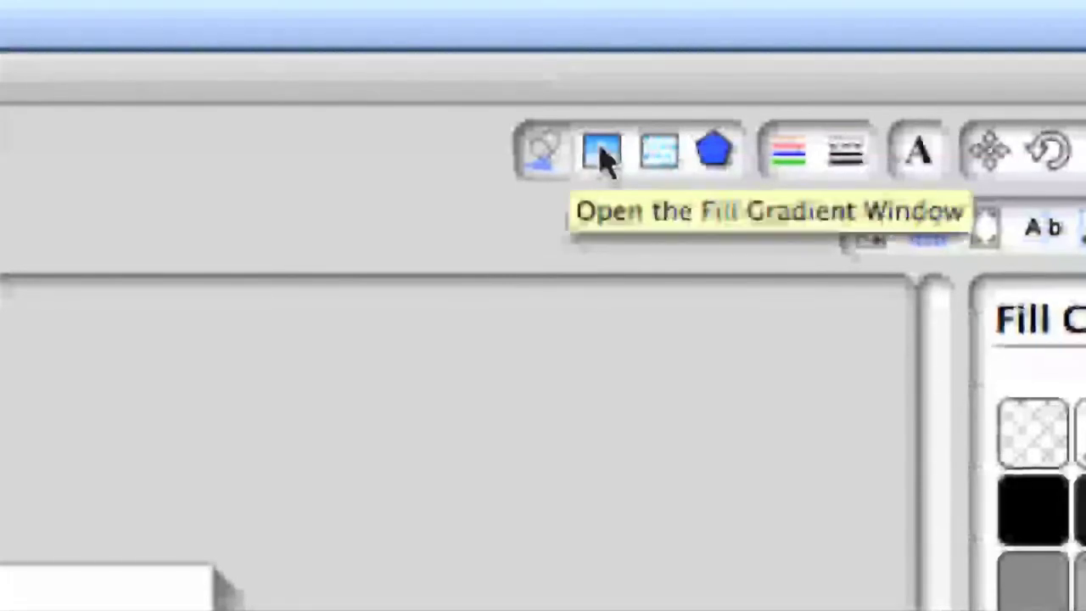
{"action": "left_click", "coordinate": [601, 159]}
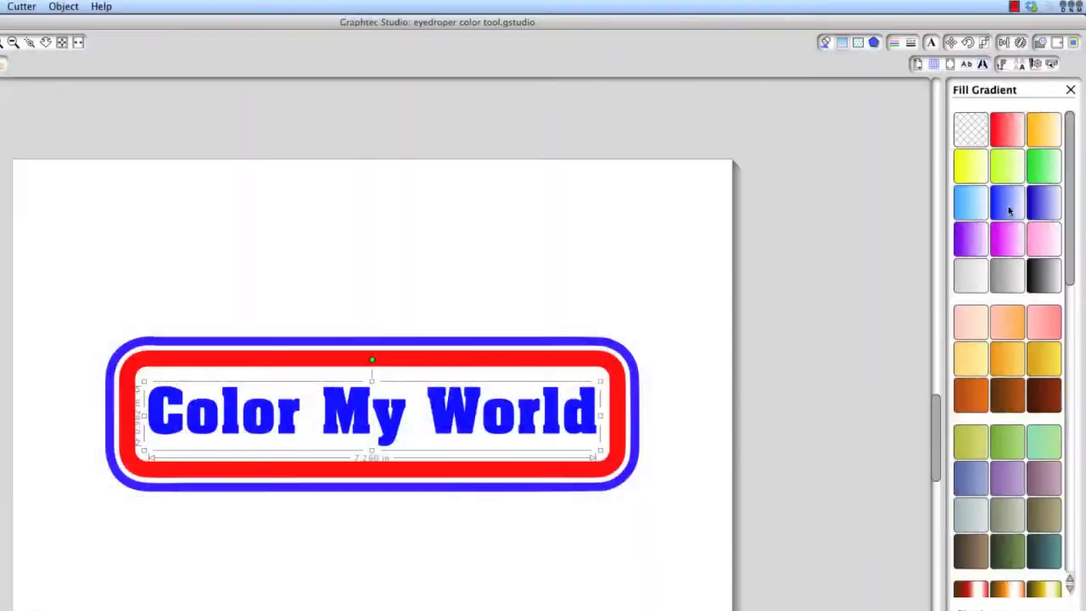
{"action": "left_click", "coordinate": [1009, 211]}
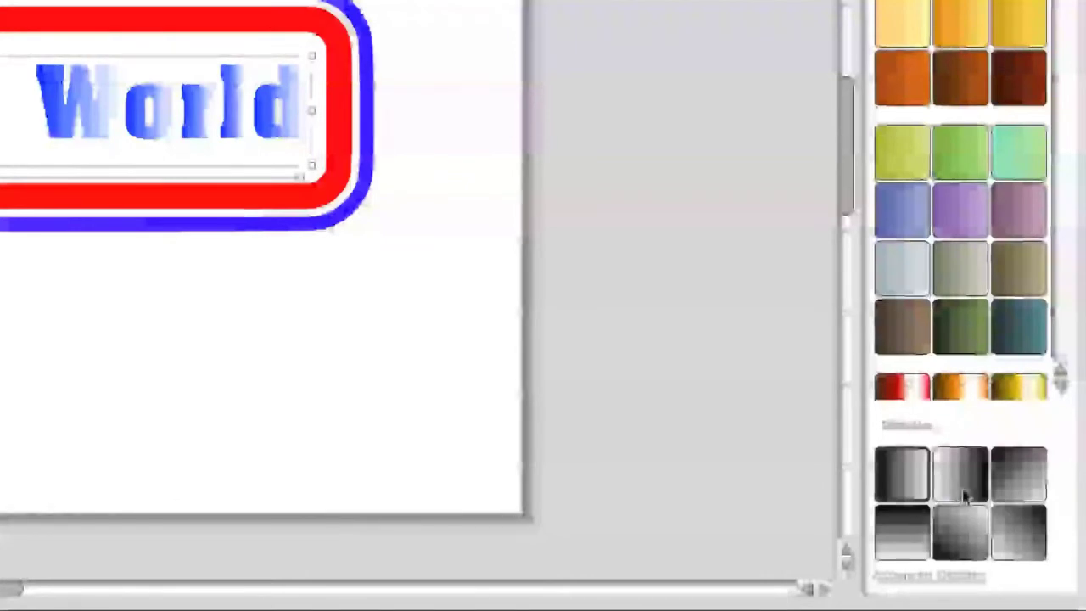
{"action": "left_click", "coordinate": [901, 530]}
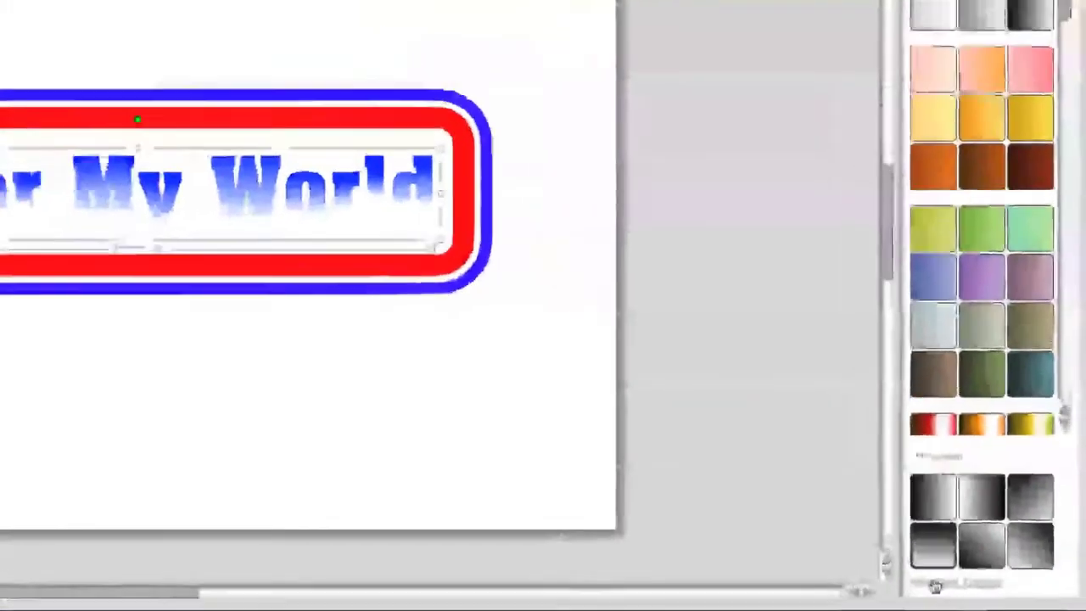
Add a white middle stop to the text's gradient and set its end stop to light blue in the advanced options
{"action": "left_click", "coordinate": [906, 574]}
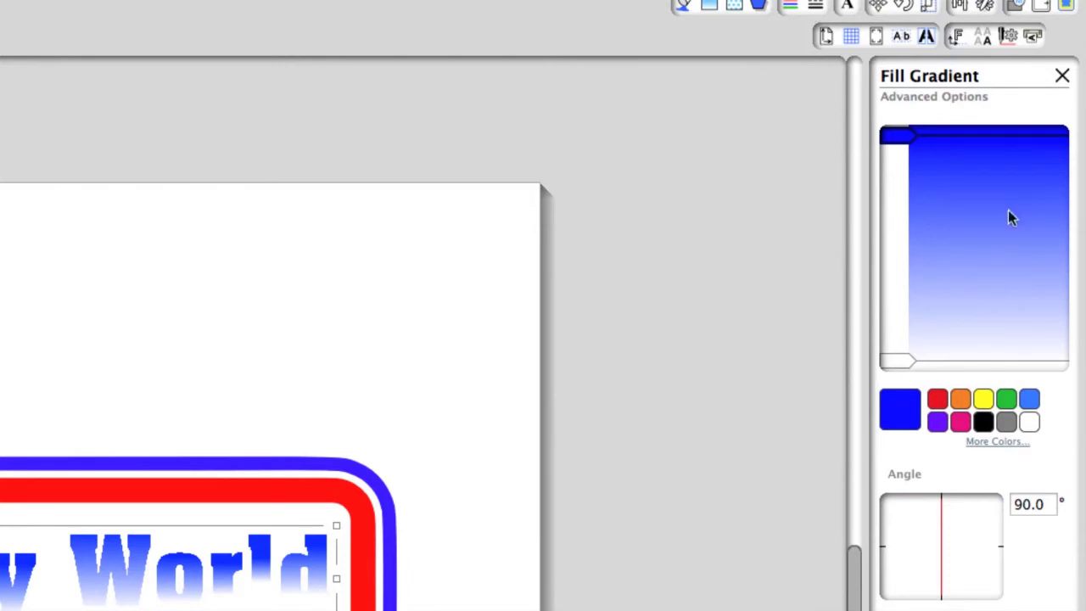
{"action": "left_click", "coordinate": [892, 250]}
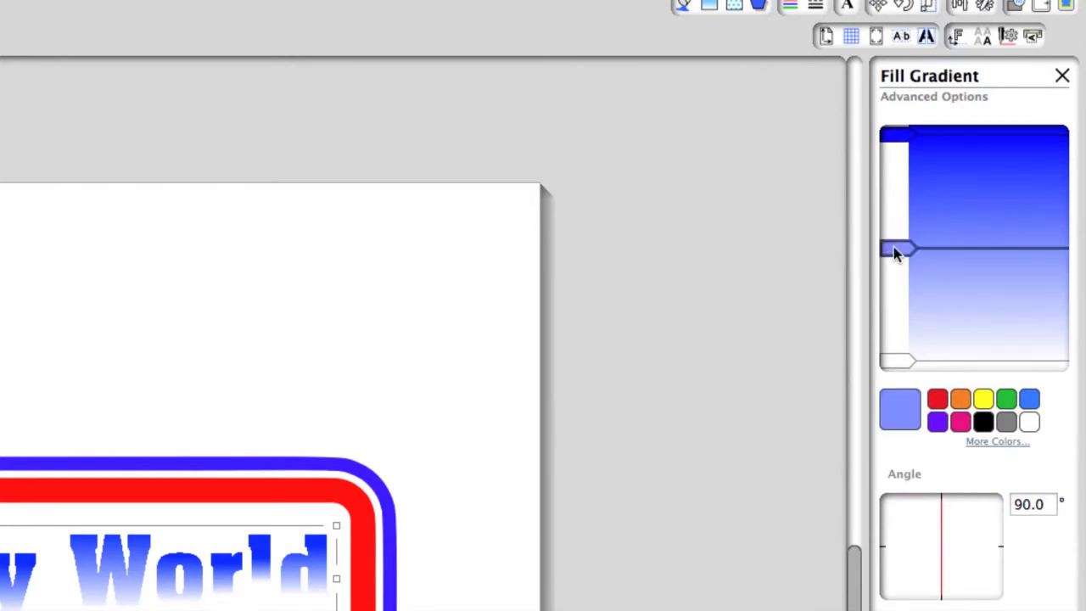
{"action": "left_click", "coordinate": [899, 362]}
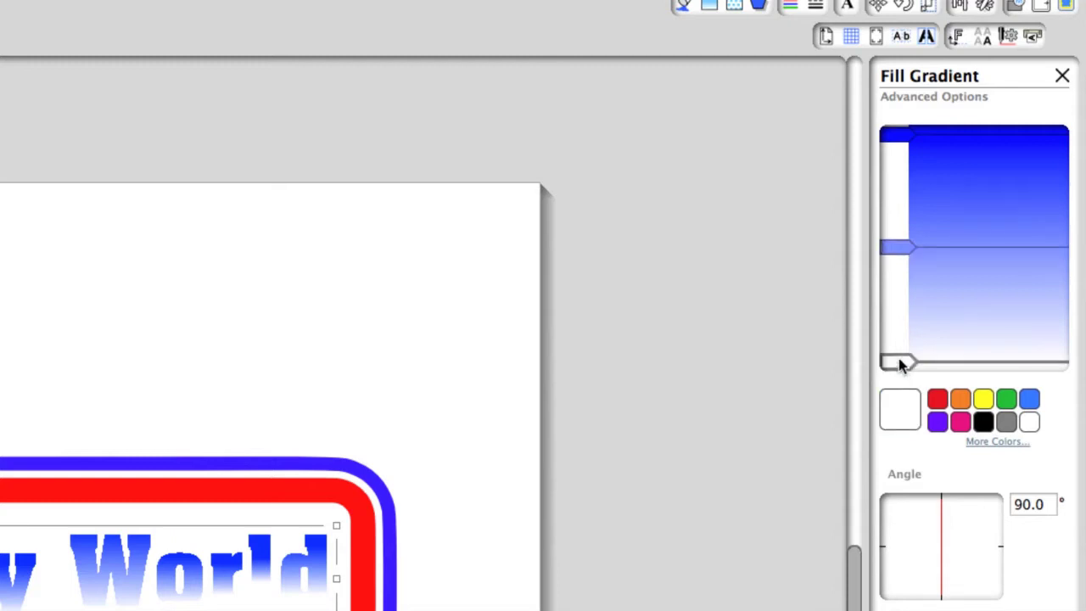
{"action": "left_click", "coordinate": [1029, 399]}
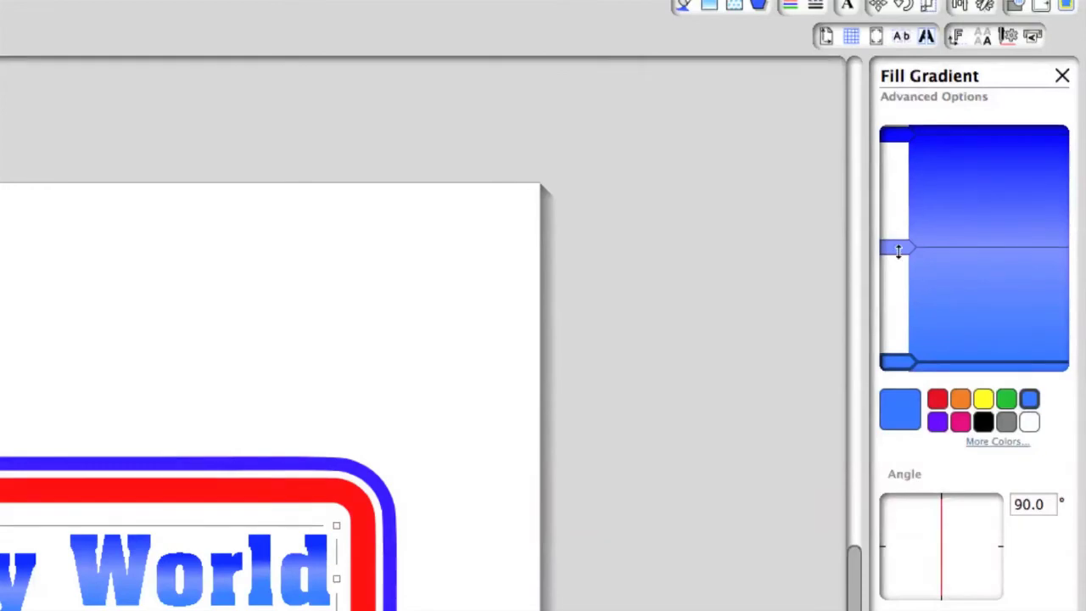
{"action": "left_click", "coordinate": [899, 249]}
{"action": "left_click", "coordinate": [1029, 423]}
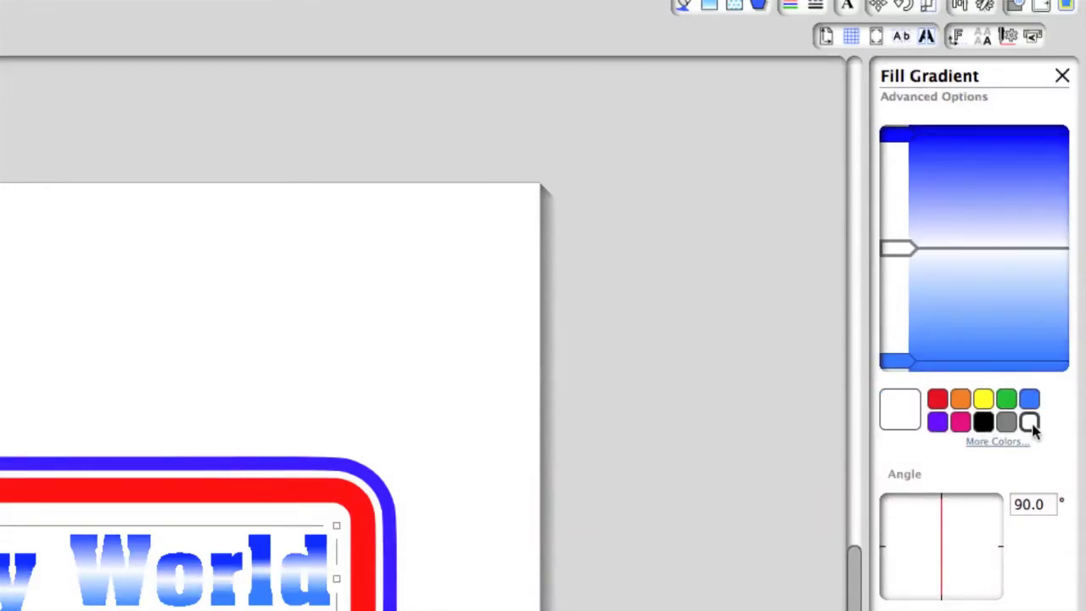
Try to give the gradient's middle stop a custom light red color
{"action": "left_click", "coordinate": [1010, 444]}
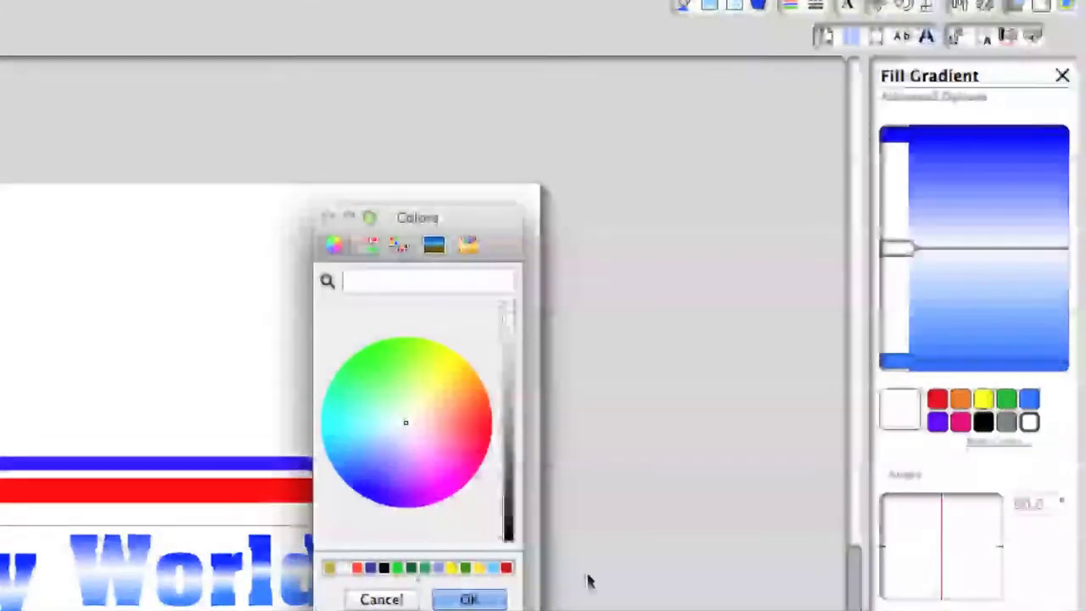
{"action": "left_click", "coordinate": [355, 567]}
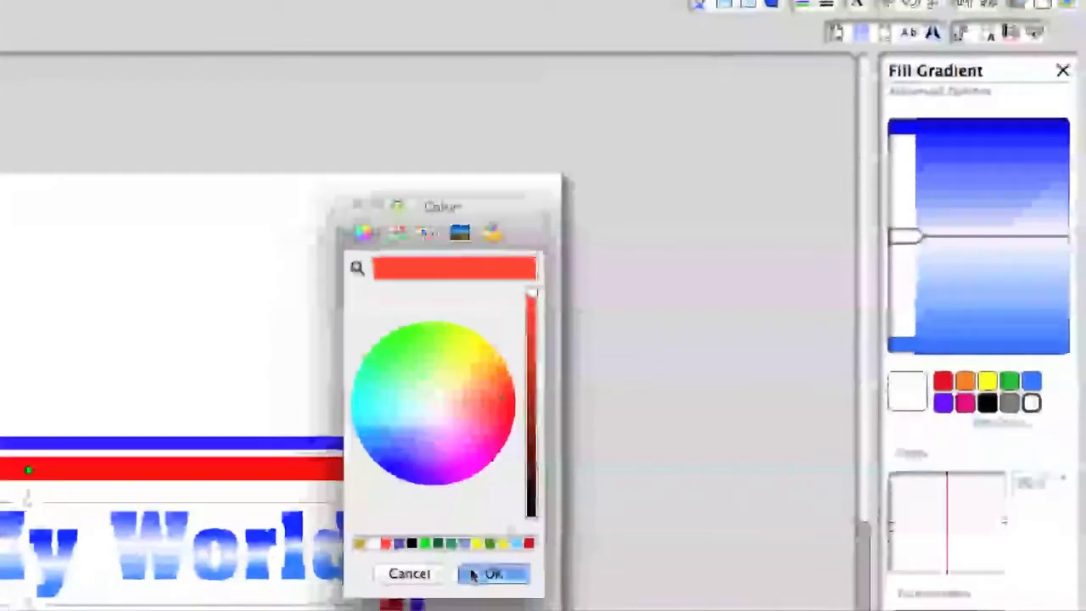
{"action": "left_click", "coordinate": [472, 575]}
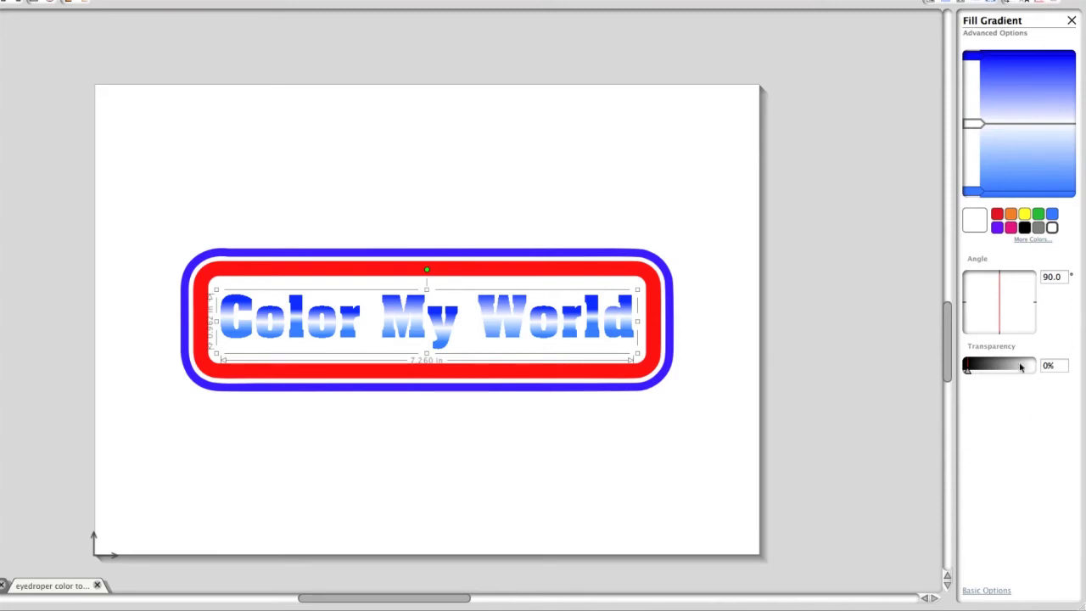
Try the gradient's angle and transparency adjustments, leave them at 90° and 0%, and return to the basic options
{"action": "left_click_drag", "start_coordinate": [1000, 278], "coordinate": [1000, 333]}
{"action": "mouse_move", "coordinate": [967, 373]}
{"action": "left_mouse_down"}
{"action": "mouse_move", "coordinate": [1003, 382]}
{"action": "mouse_move", "coordinate": [960, 382]}
{"action": "left_mouse_up"}
{"action": "left_click", "coordinate": [987, 591]}
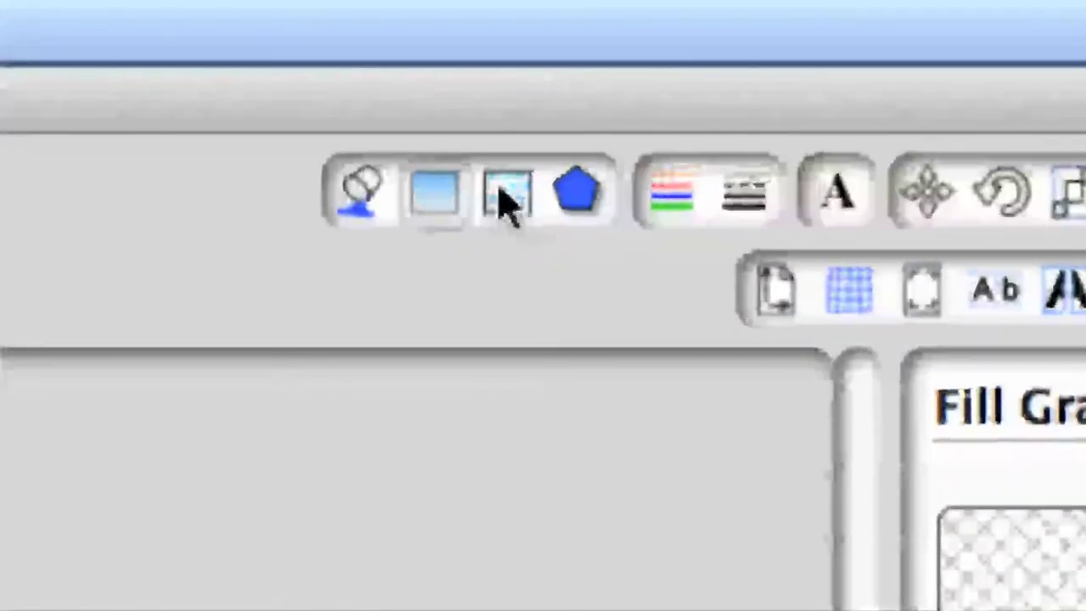
Fill the "Color My World" text with the multicolored dot pattern and mirror the pattern horizontally and vertically
{"action": "left_click", "coordinate": [504, 195]}
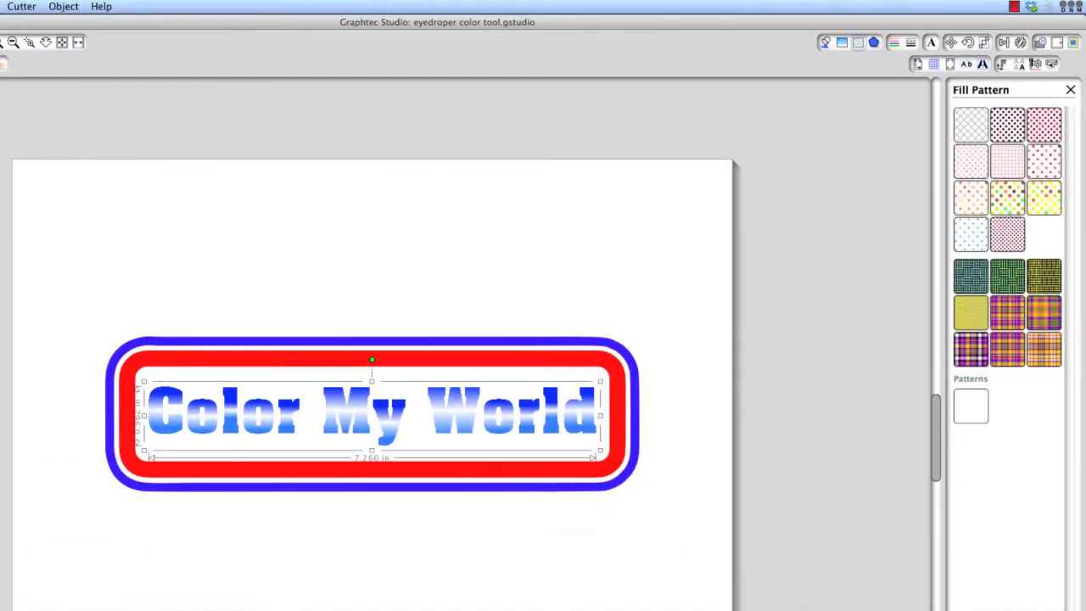
{"action": "left_click", "coordinate": [1009, 198]}
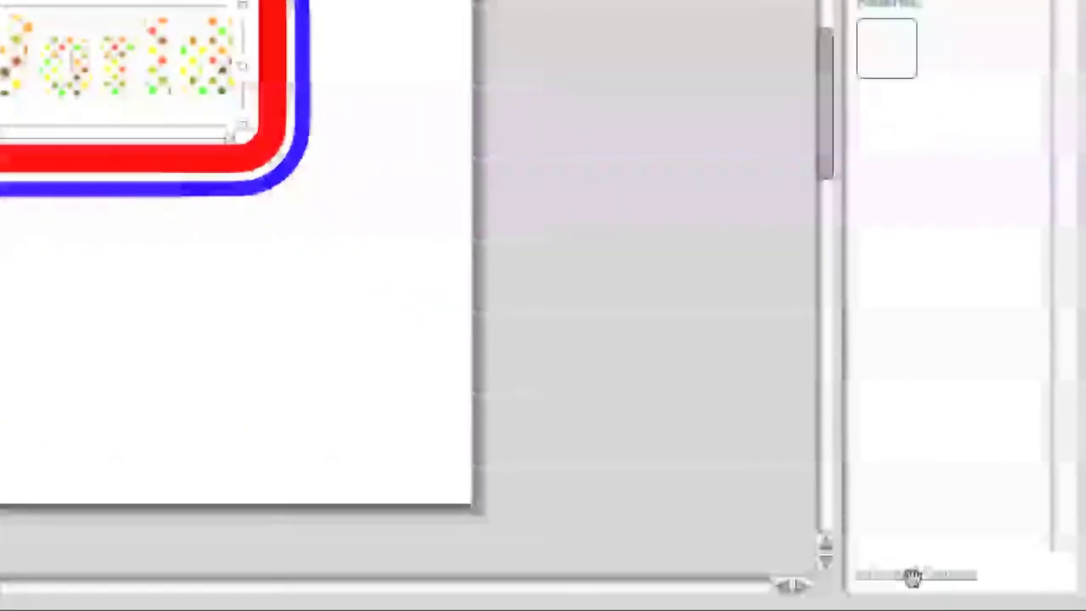
{"action": "left_click", "coordinate": [912, 575]}
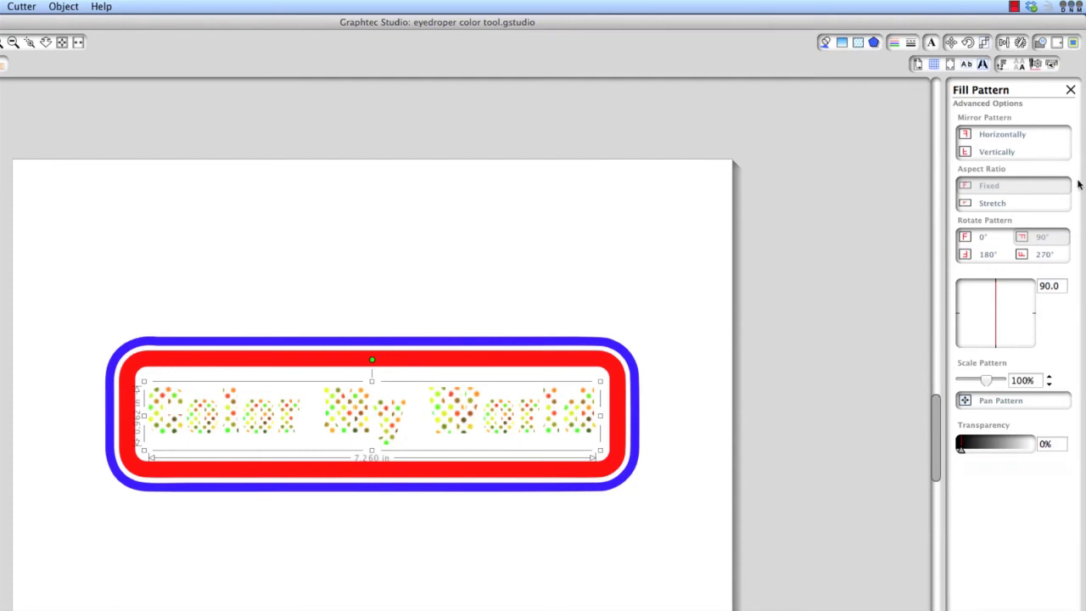
{"action": "left_click", "coordinate": [1006, 136]}
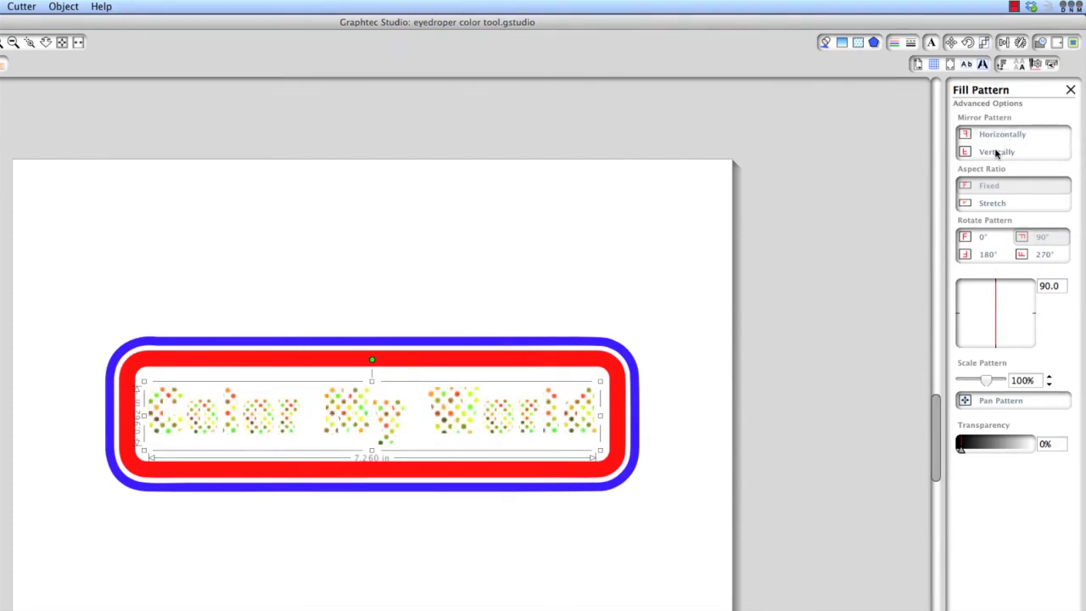
{"action": "left_click", "coordinate": [998, 152]}
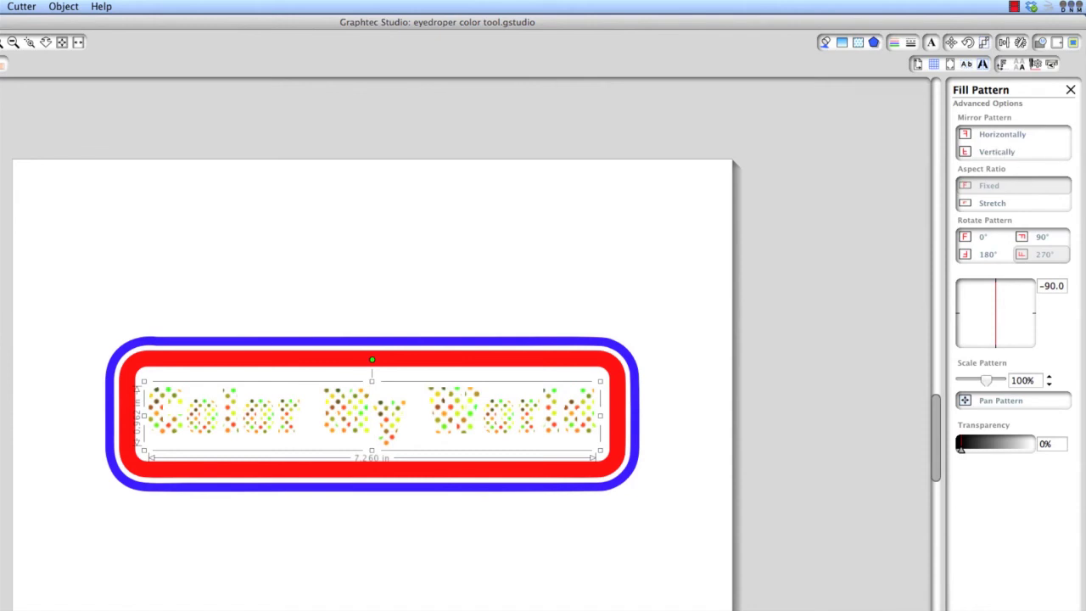
Try the stretched aspect ratio and 180° rotation on the dot pattern, returning to the fixed ratio and 270°
{"action": "left_click", "coordinate": [1001, 204]}
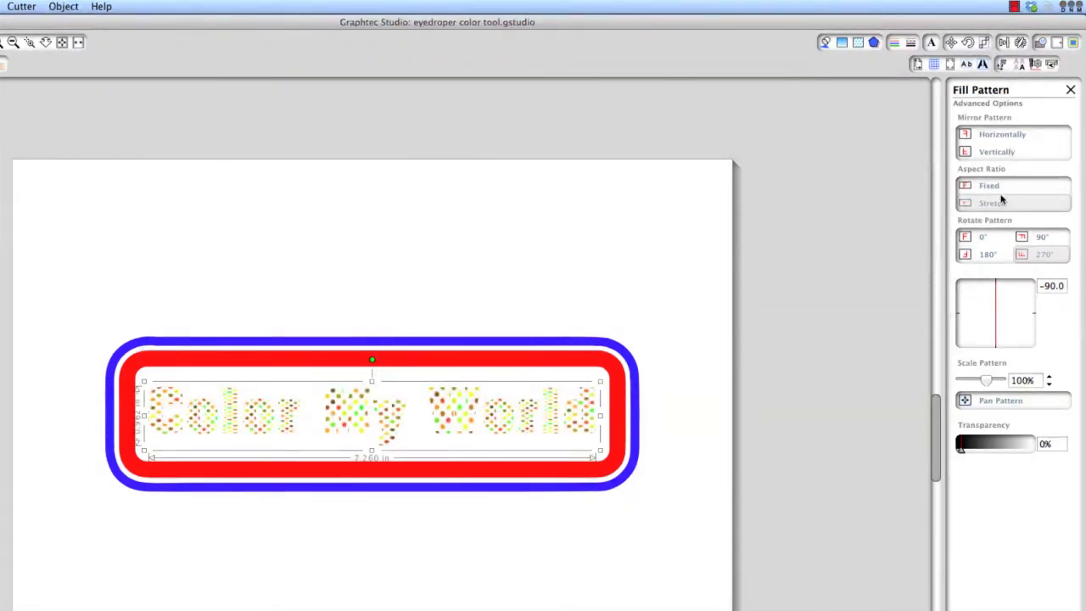
{"action": "left_click", "coordinate": [1001, 187]}
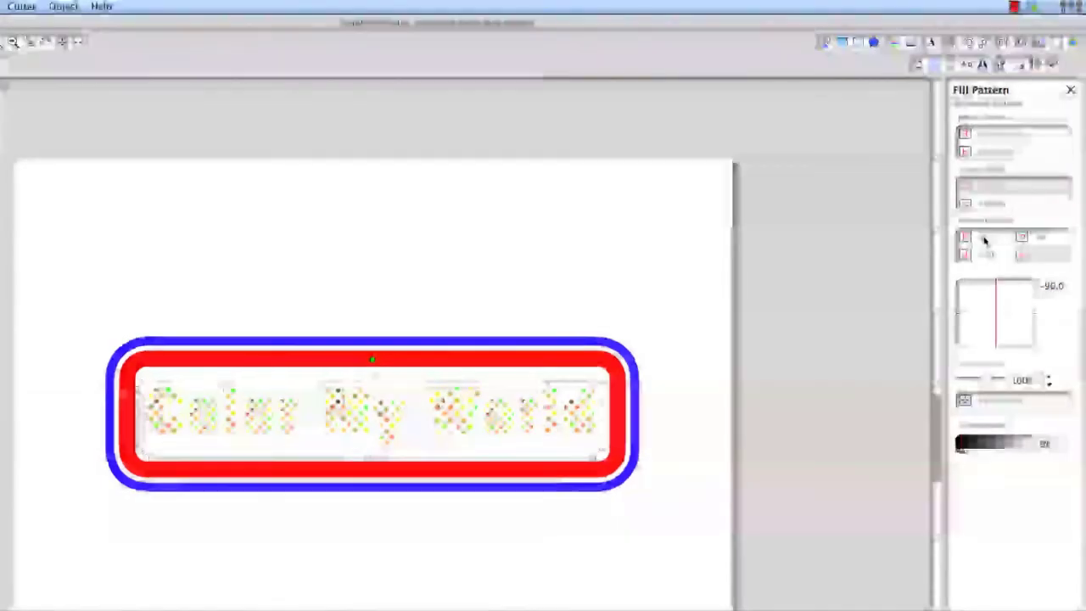
{"action": "left_click", "coordinate": [1021, 255]}
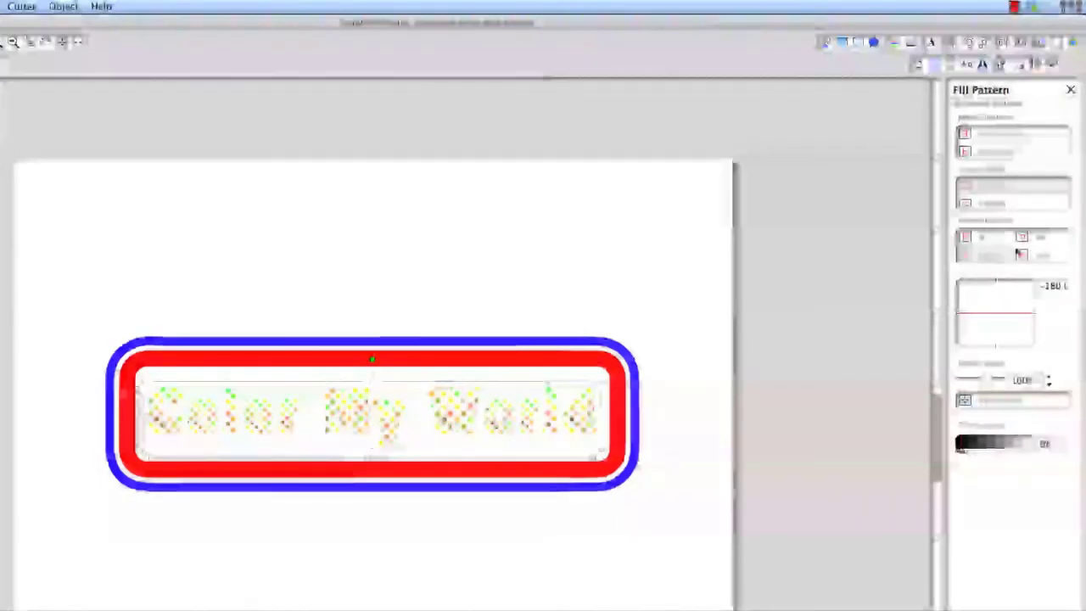
{"action": "left_click", "coordinate": [1022, 237]}
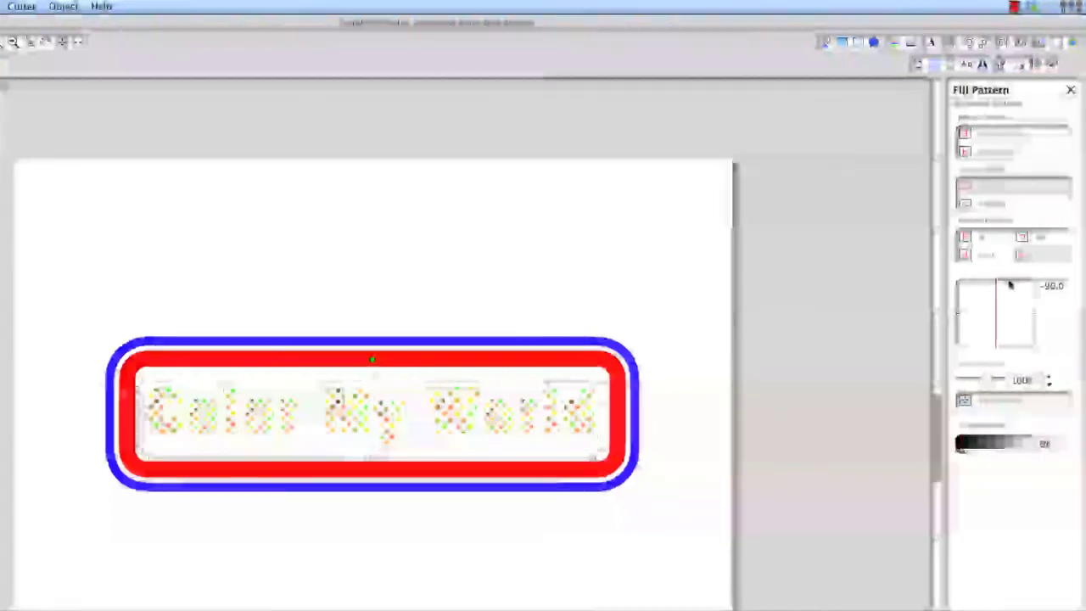
Rotate the dot pattern to 20° and scale it to 36%
{"action": "left_click_drag", "start_coordinate": [998, 293], "coordinate": [1030, 329]}
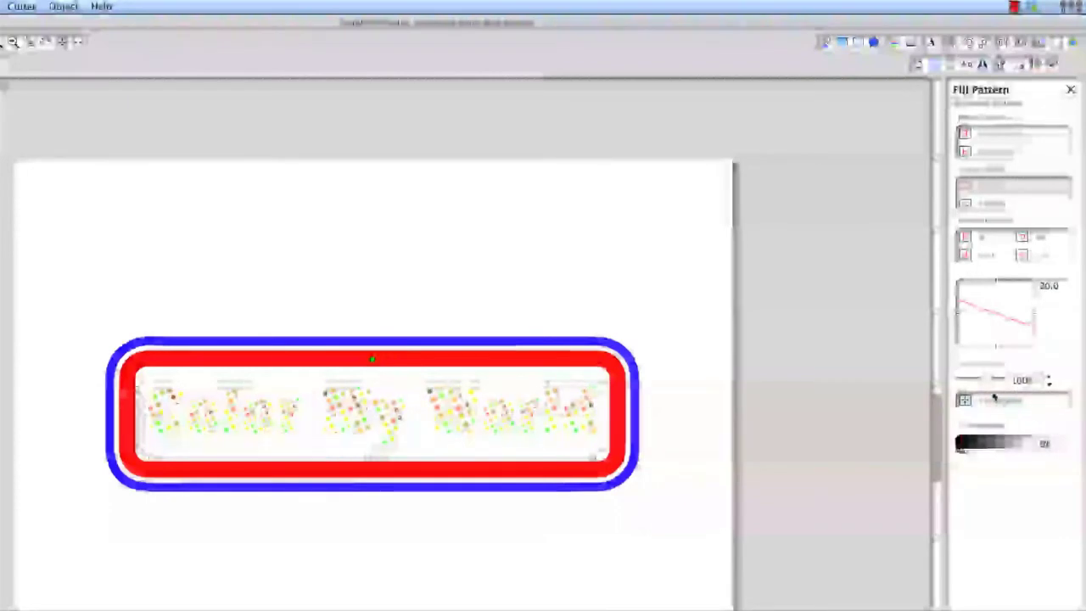
{"action": "left_click_drag", "start_coordinate": [993, 379], "coordinate": [977, 382]}
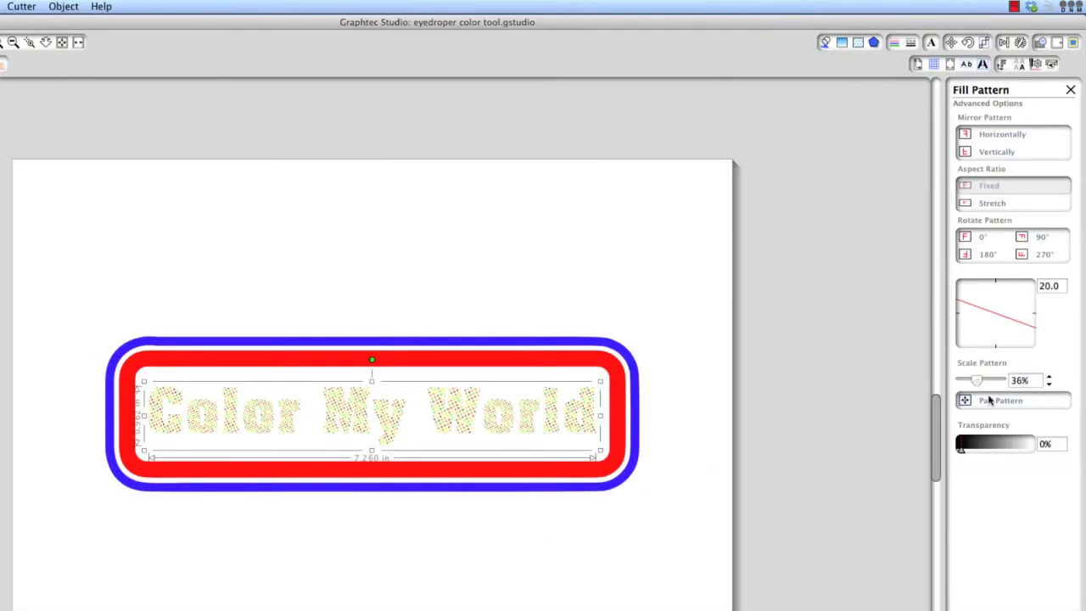
Pan the dot pattern slightly to the right within the text and keep its transparency at 0%
{"action": "left_click", "coordinate": [989, 400]}
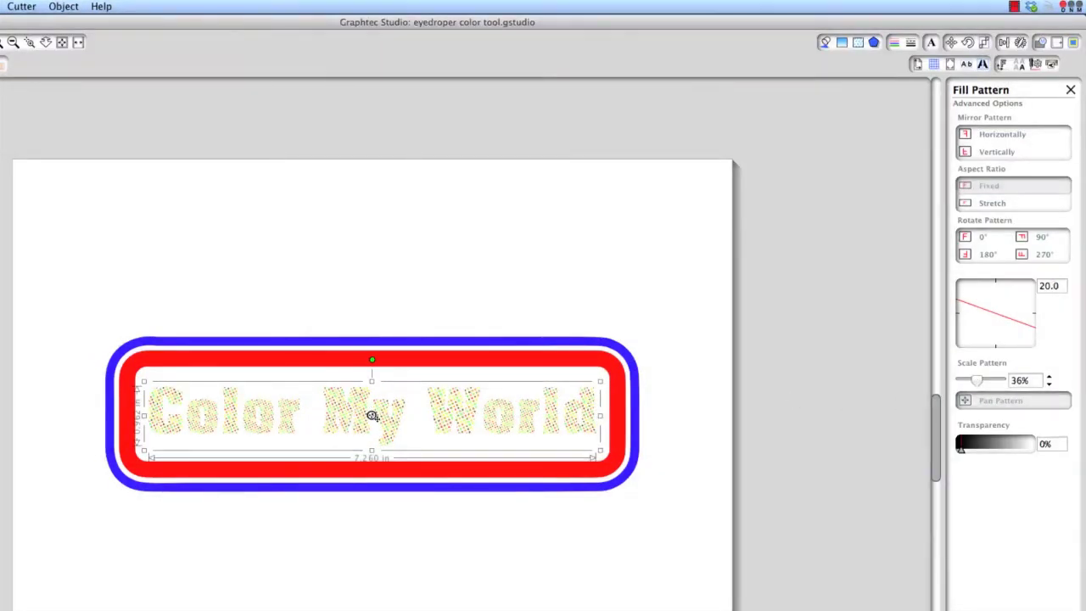
{"action": "left_click_drag", "start_coordinate": [373, 417], "coordinate": [412, 412]}
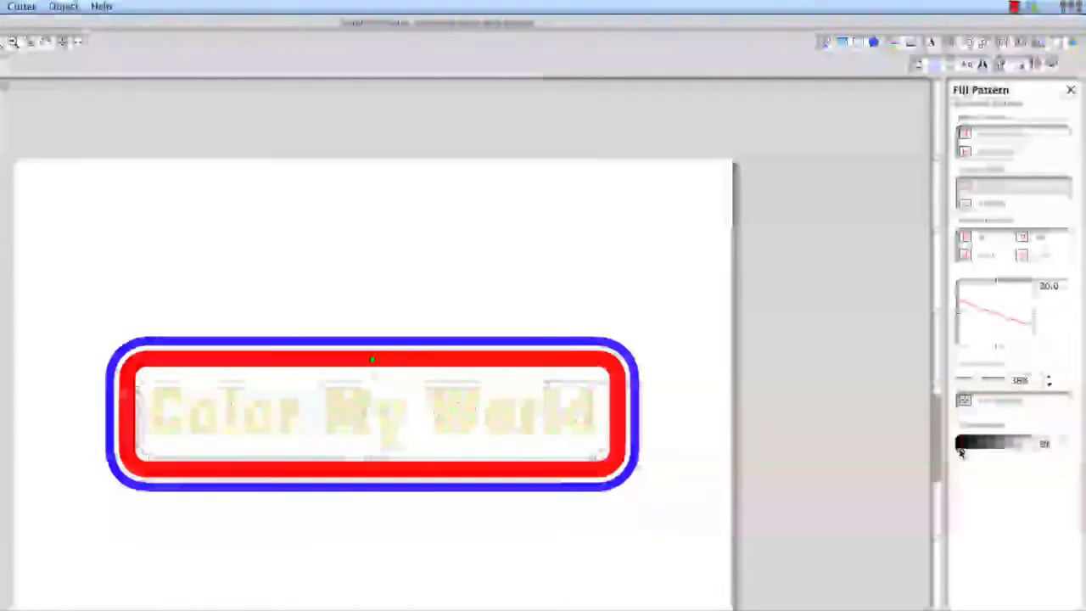
{"action": "mouse_move", "coordinate": [961, 450]}
{"action": "left_mouse_down"}
{"action": "mouse_move", "coordinate": [998, 456]}
{"action": "mouse_move", "coordinate": [949, 457]}
{"action": "left_mouse_up"}
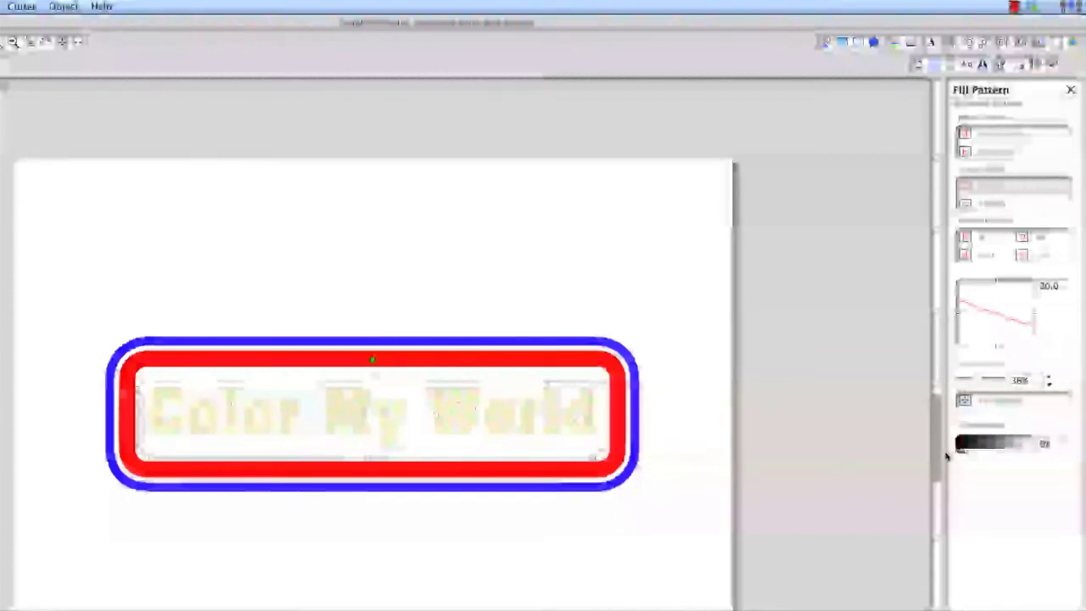